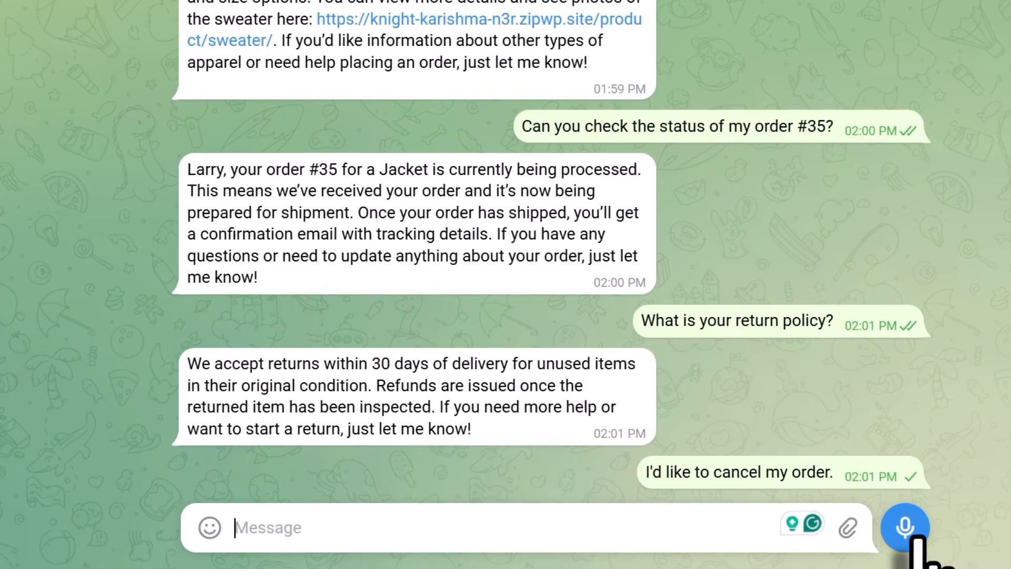
- Reply to the bot in the Telegram chat with "wrong size - I wanted a x-large."
{"action": "type", "text": "wrong size - I wanted a x-large."}
{"action": "key", "text": "Return"}
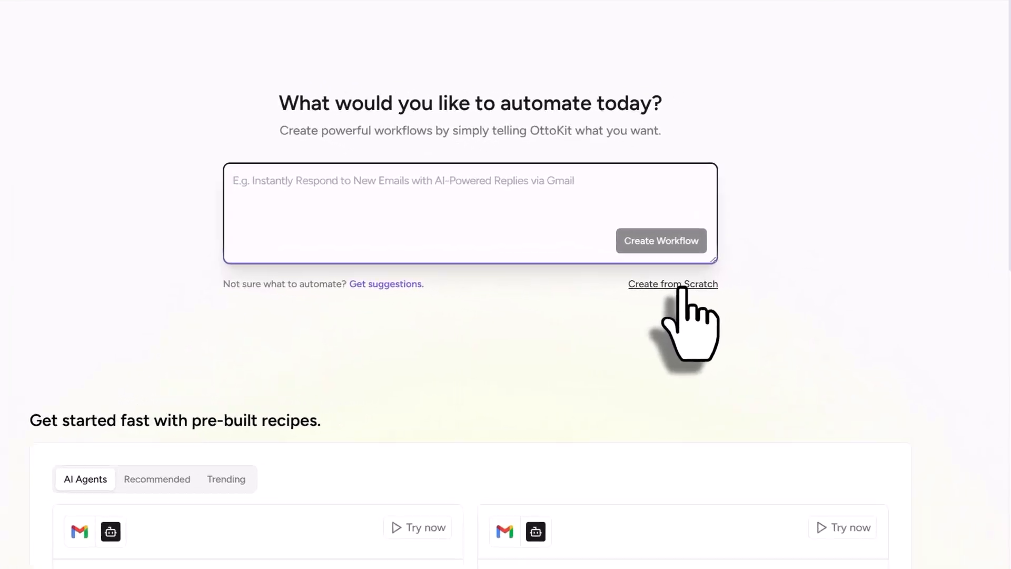
- Create a workflow from scratch in OttoKit and add a Telegram trigger with the Fetch Updates from Bot event
{"action": "left_click", "coordinate": [682, 285]}
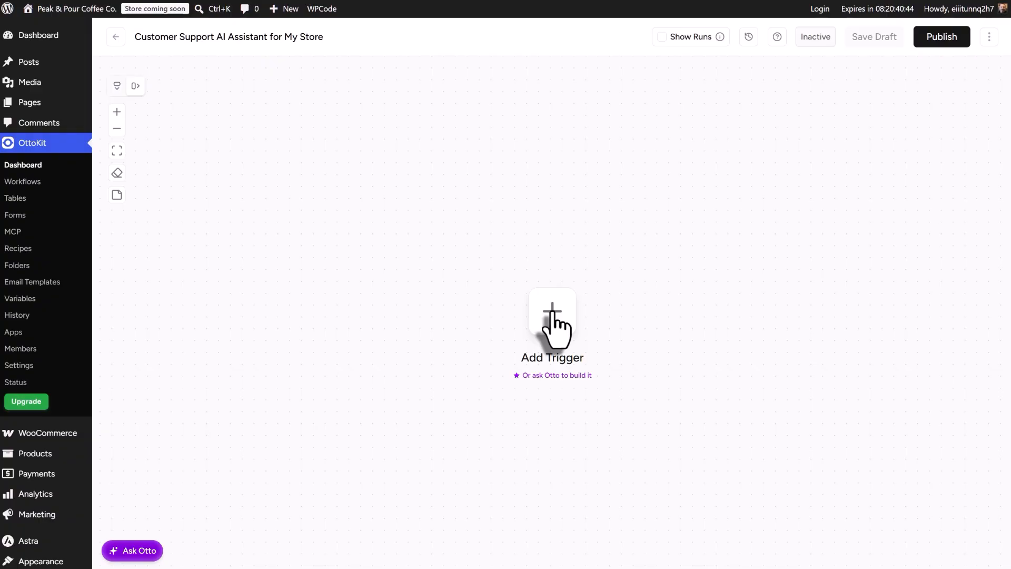
{"action": "left_click", "coordinate": [552, 316]}
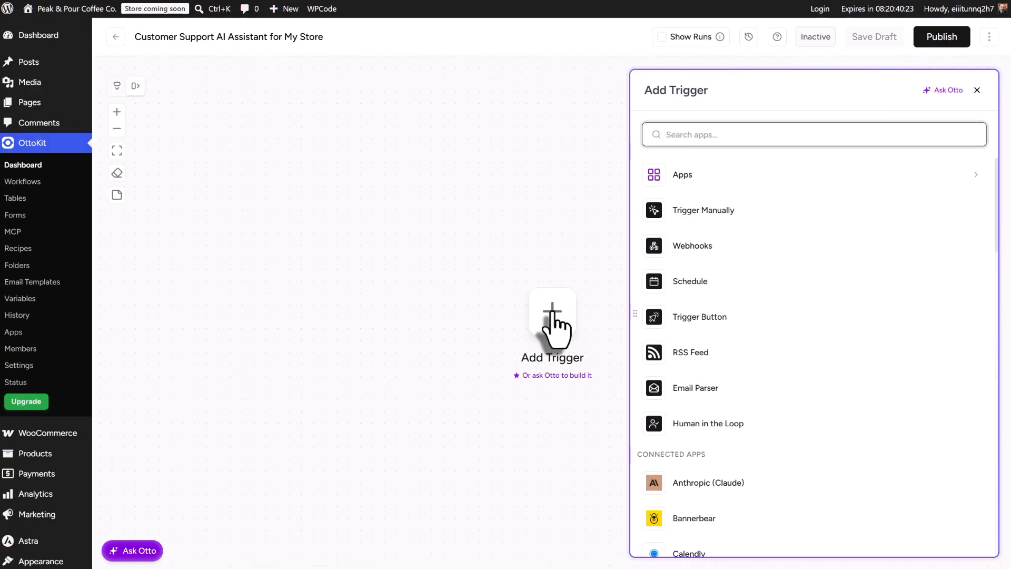
{"action": "type", "text": "telegram"}
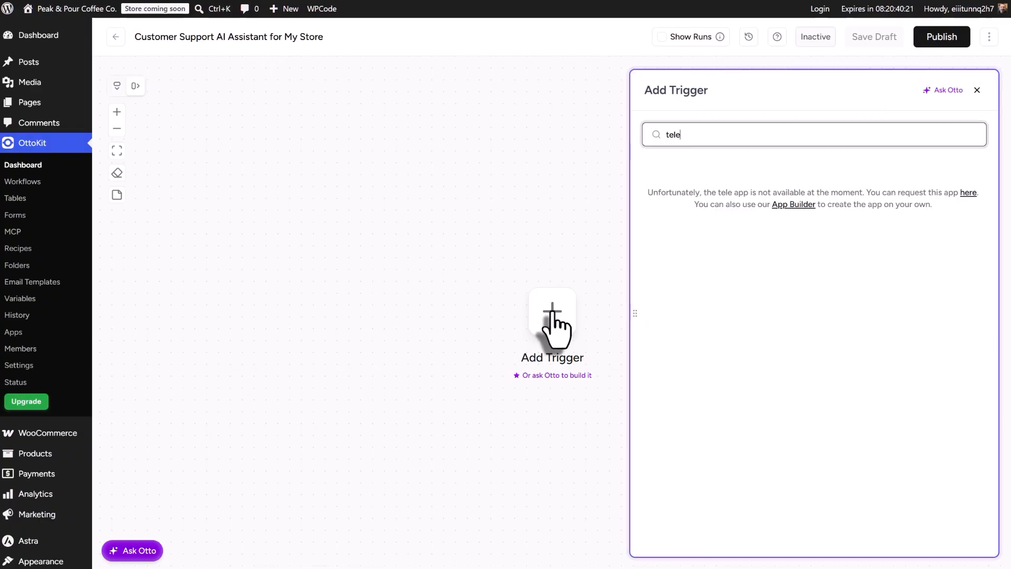
{"action": "left_click", "coordinate": [710, 213]}
{"action": "left_click", "coordinate": [705, 240]}
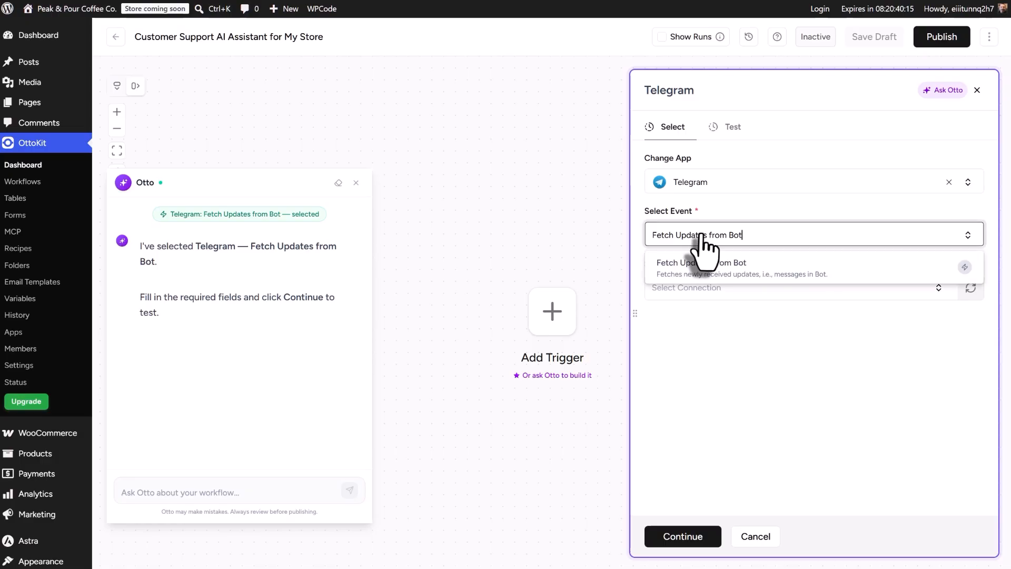
{"action": "left_click", "coordinate": [701, 267]}
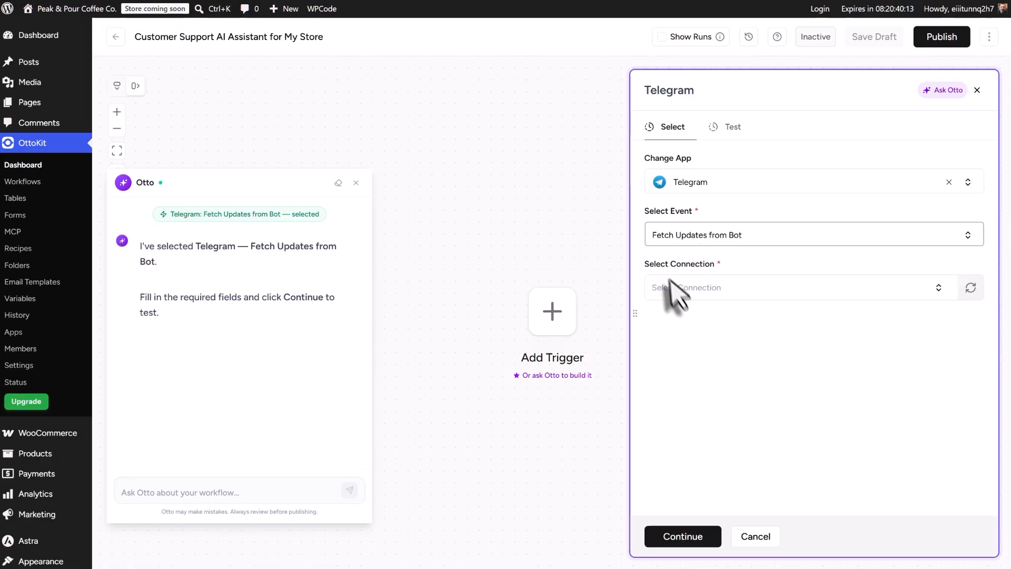
- Use the Woo CS Assistant connection for the Telegram trigger and continue to its test stage
{"action": "left_click", "coordinate": [714, 292]}
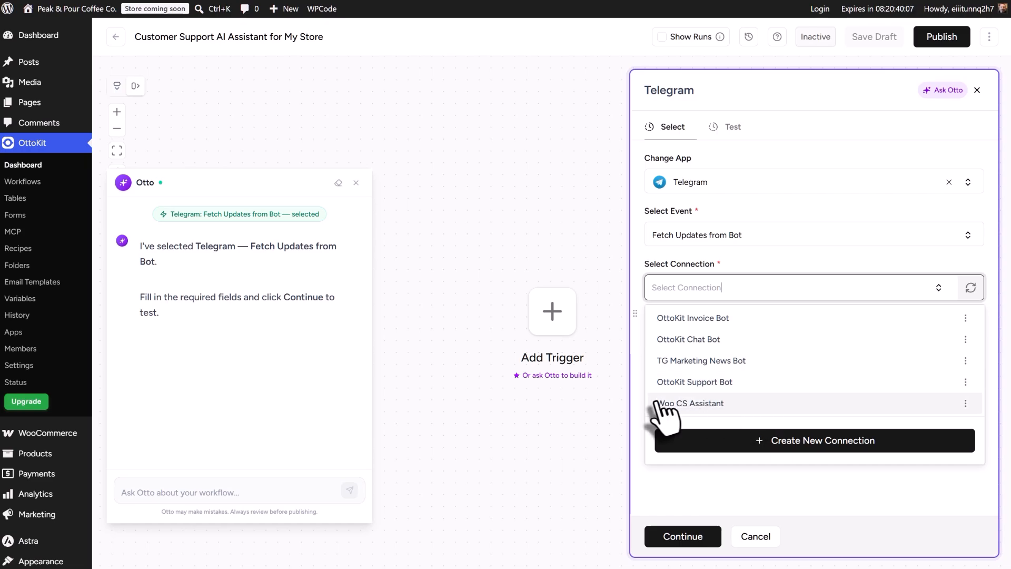
{"action": "left_click", "coordinate": [706, 405]}
{"action": "left_click", "coordinate": [692, 536]}
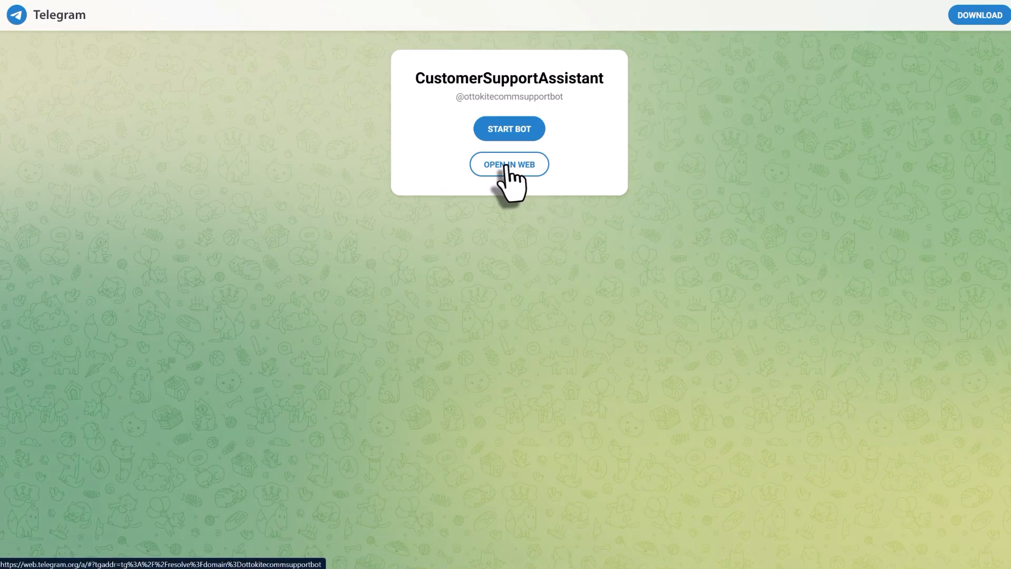
- Start the CustomerSupportAssistant bot in Telegram's web version to supply test data, and save the trigger in OttoKit
{"action": "left_click", "coordinate": [505, 163]}
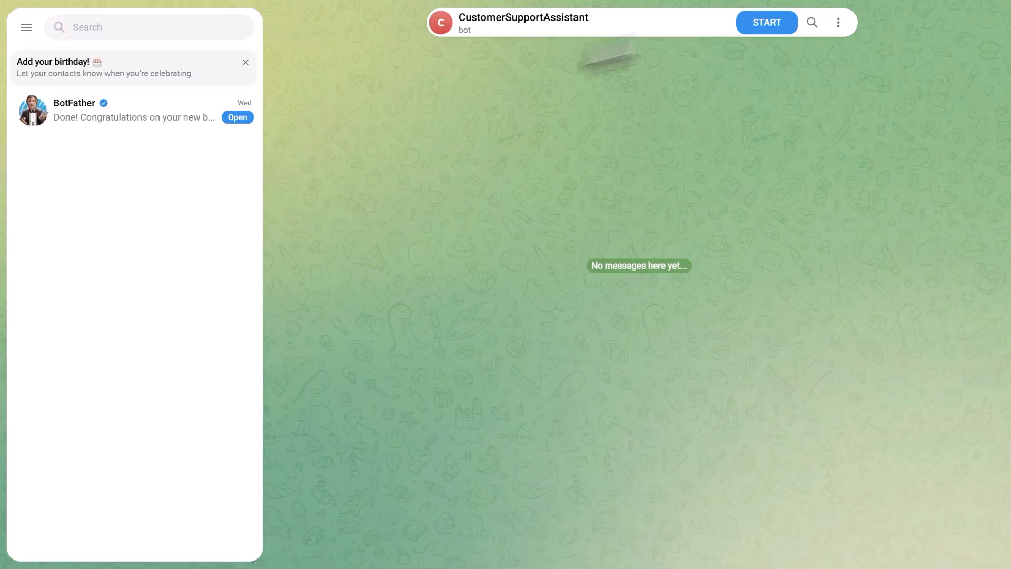
{"action": "left_click", "coordinate": [771, 32]}
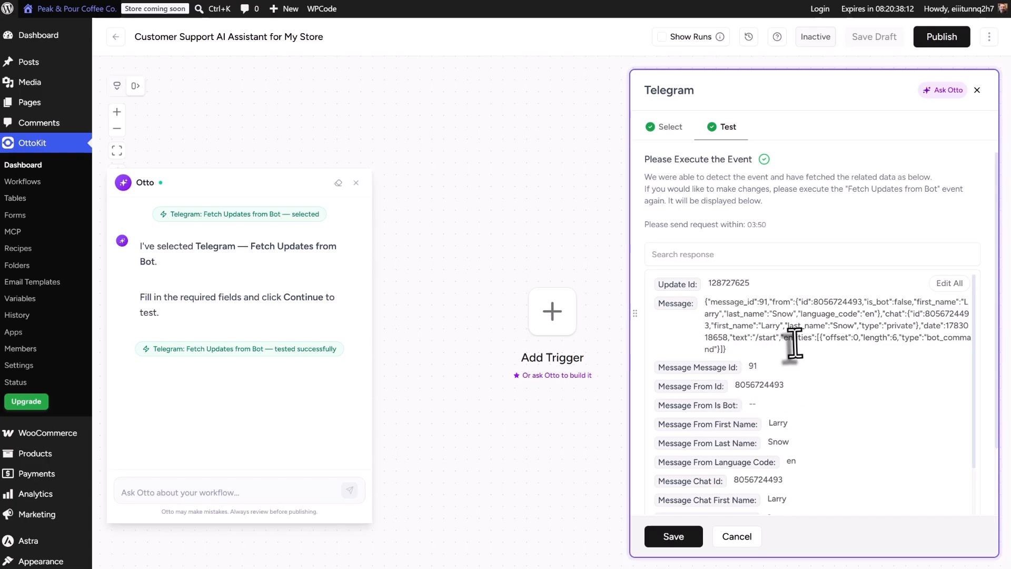
{"action": "left_click", "coordinate": [675, 537]}
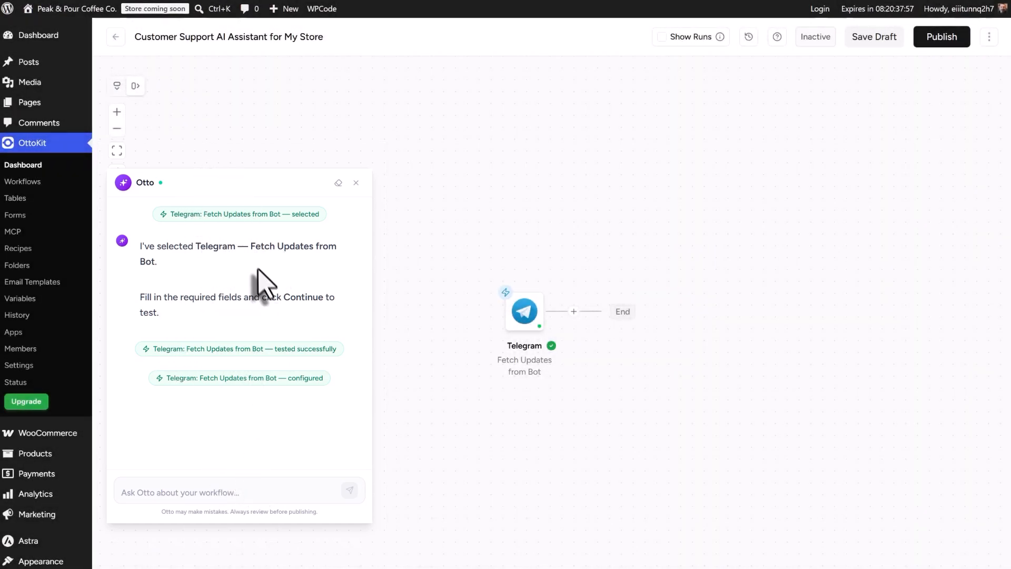
- Add a Google Docs action after the Telegram trigger with the Fetch Content of a Document event and the first listed Google Docs connection
{"action": "left_click", "coordinate": [574, 311]}
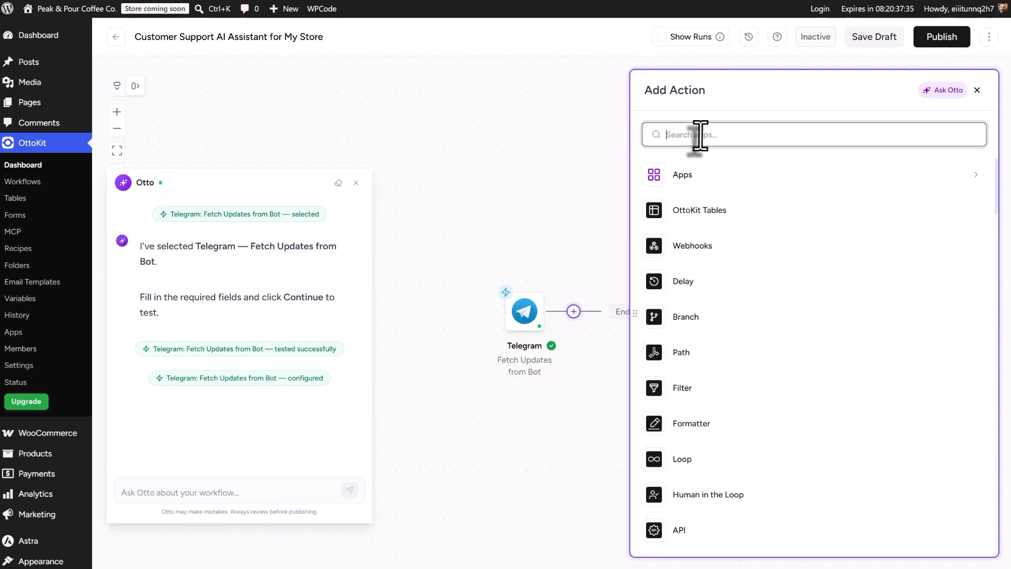
{"action": "type", "text": "Google"}
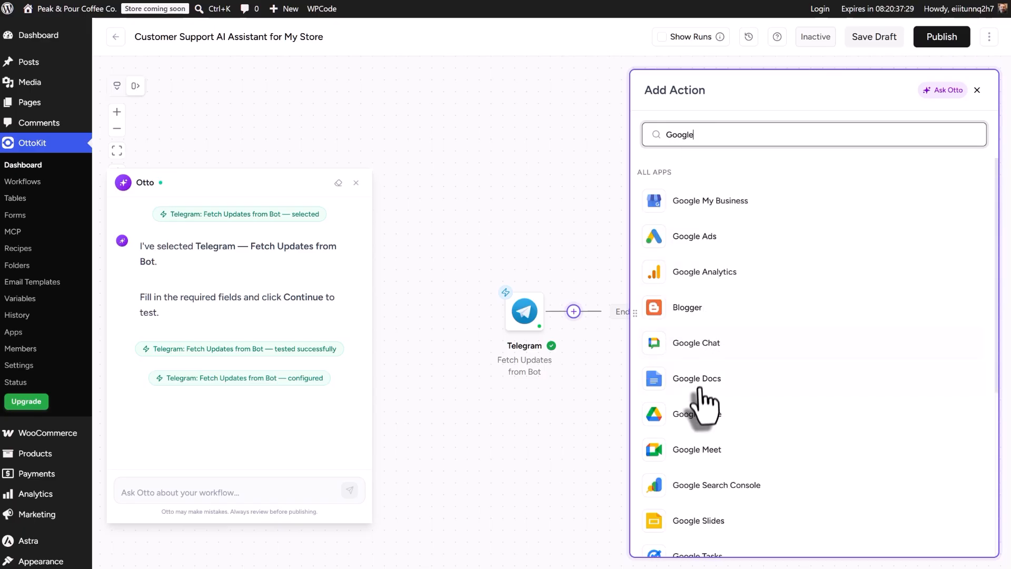
{"action": "left_click", "coordinate": [695, 383]}
{"action": "left_click", "coordinate": [688, 241]}
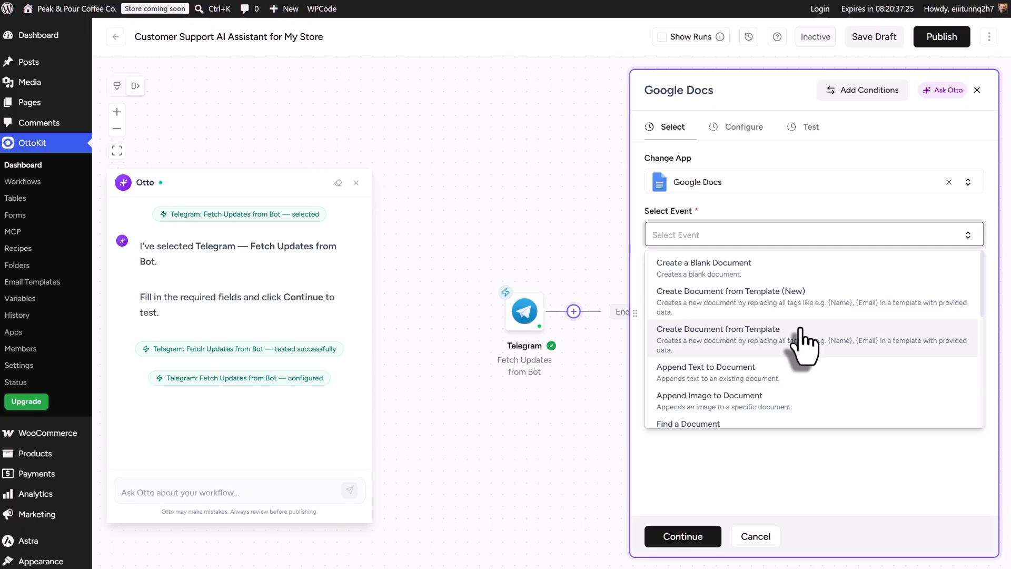
{"action": "scroll", "coordinate": [800, 345], "scroll_direction": "down", "scroll_amount": 5}
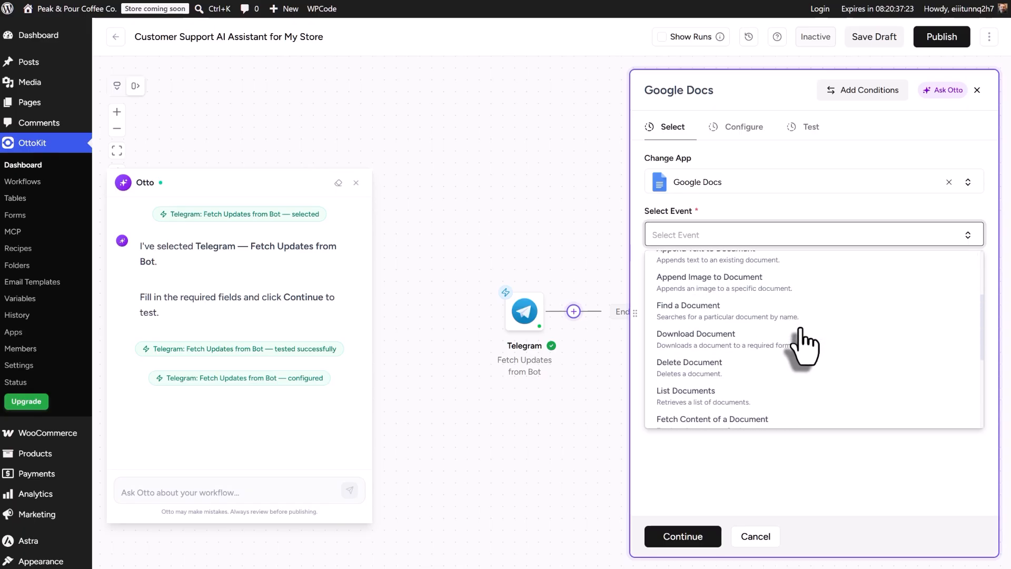
{"action": "left_click", "coordinate": [684, 309]}
{"action": "left_click", "coordinate": [735, 288]}
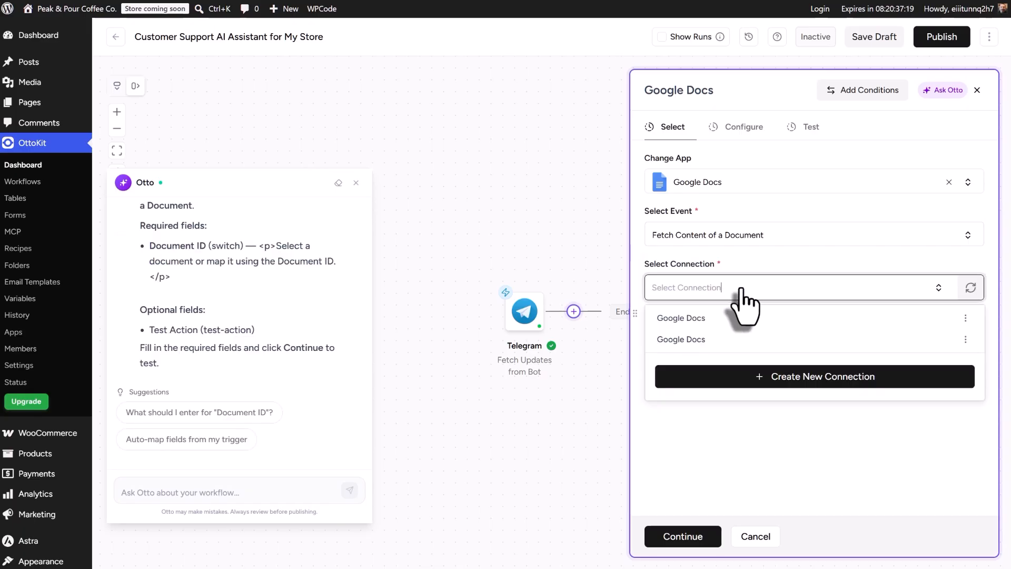
{"action": "left_click", "coordinate": [705, 319]}
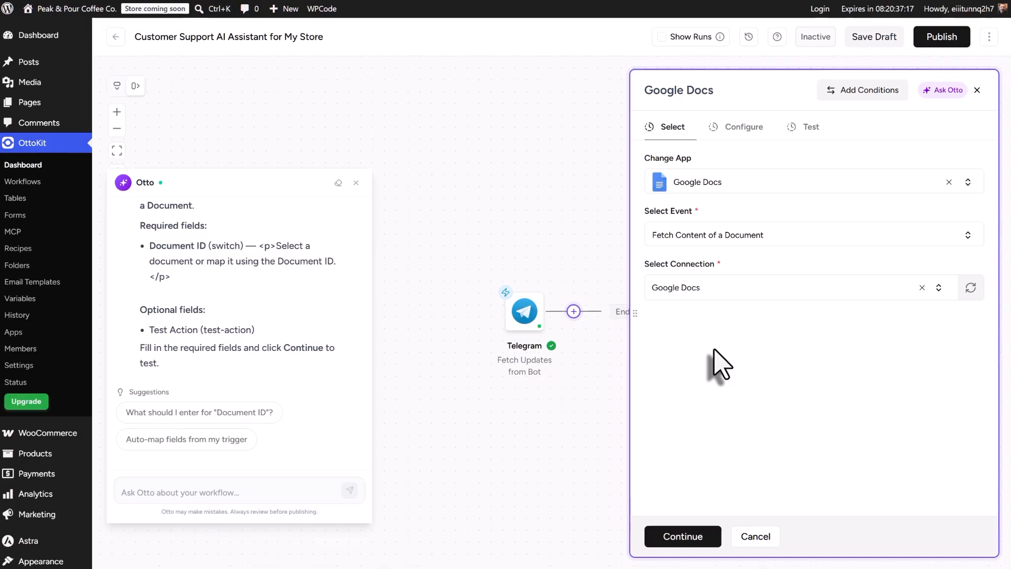
{"action": "left_click", "coordinate": [688, 535]}
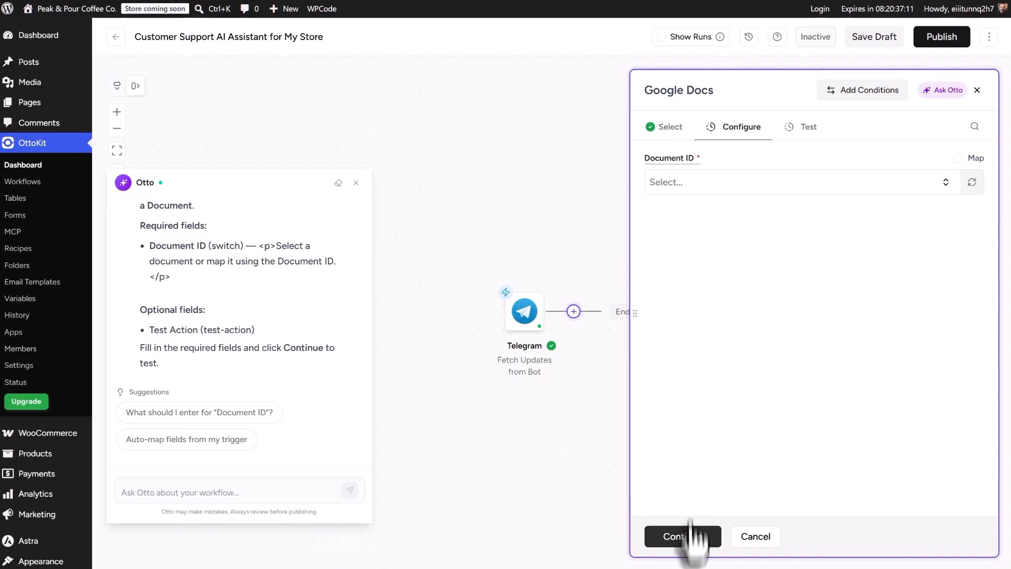
- Choose Peak & Pour Customer FAQ as the document to fetch, test the Google Docs action and save it
{"action": "left_click", "coordinate": [705, 185]}
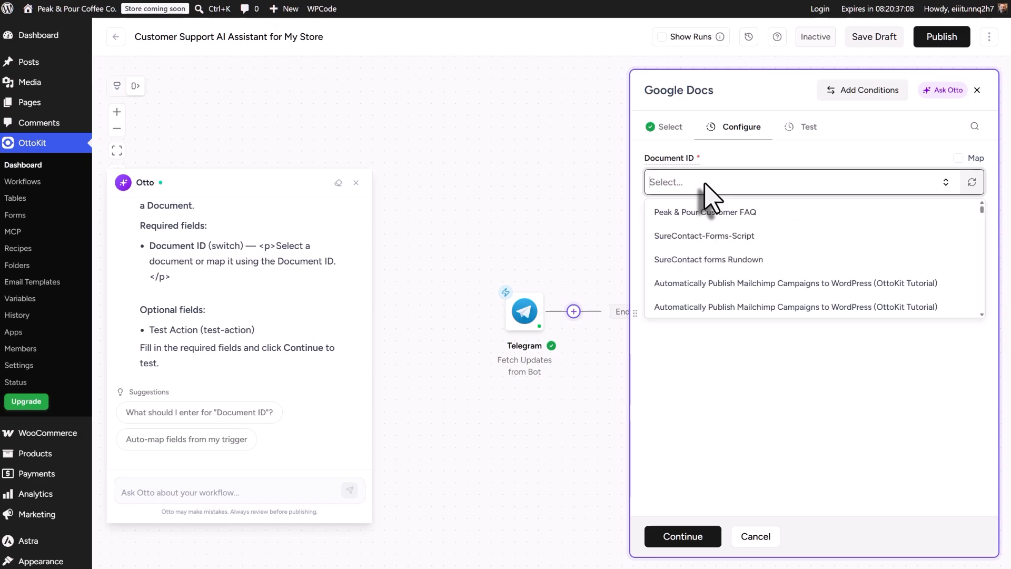
{"action": "left_click", "coordinate": [700, 213]}
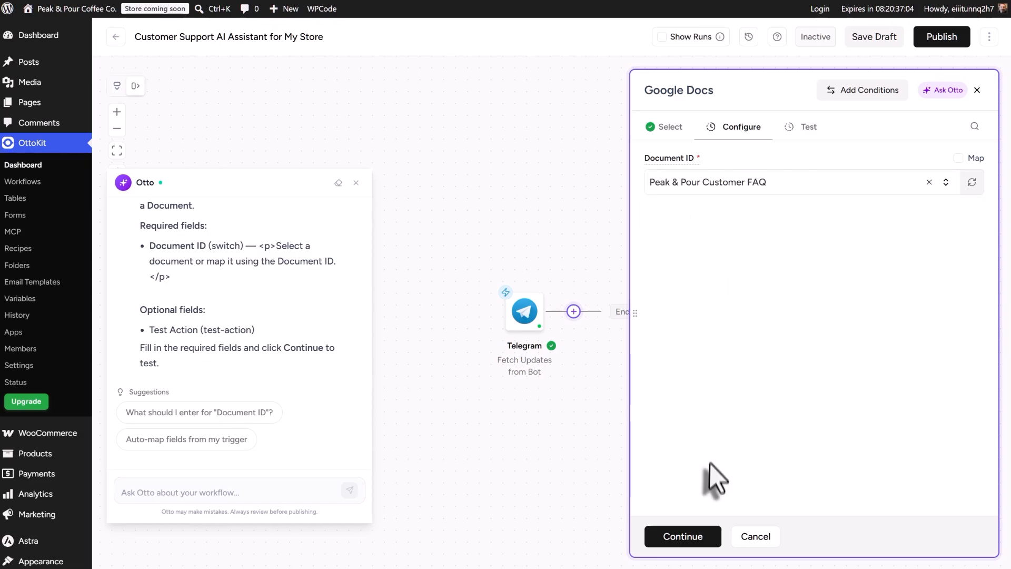
{"action": "left_click", "coordinate": [694, 541]}
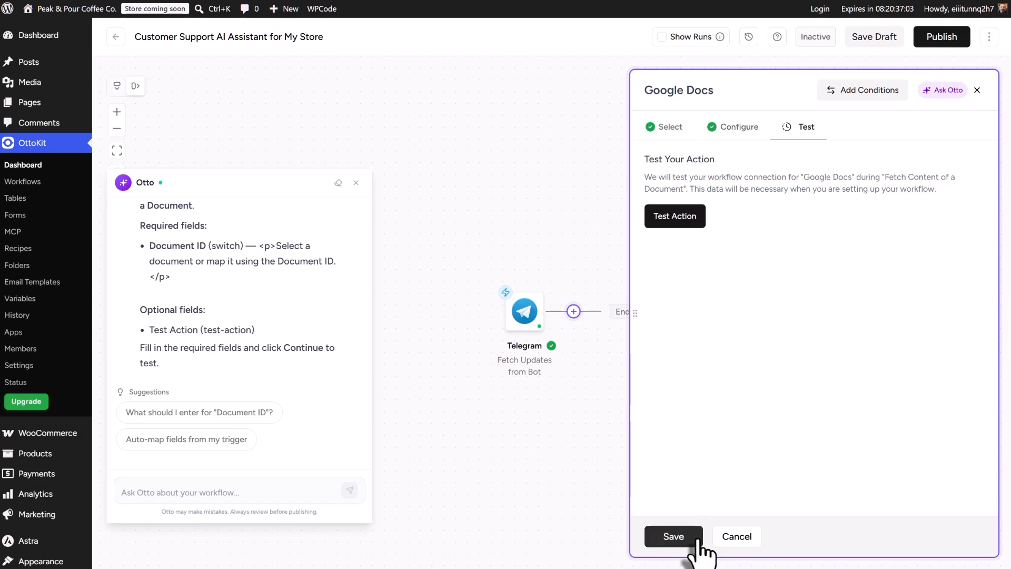
{"action": "left_click", "coordinate": [675, 214]}
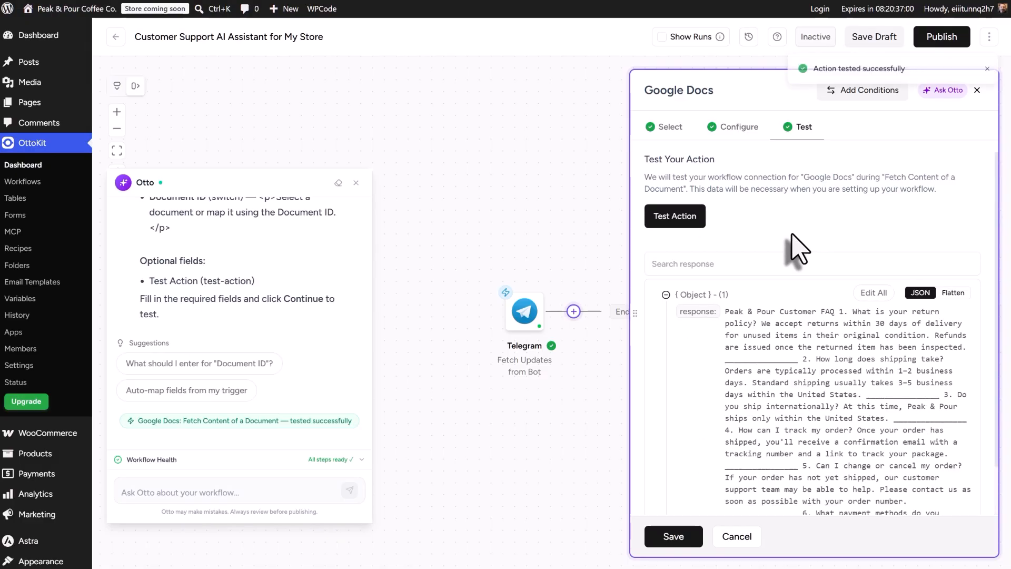
{"action": "left_click", "coordinate": [673, 536]}
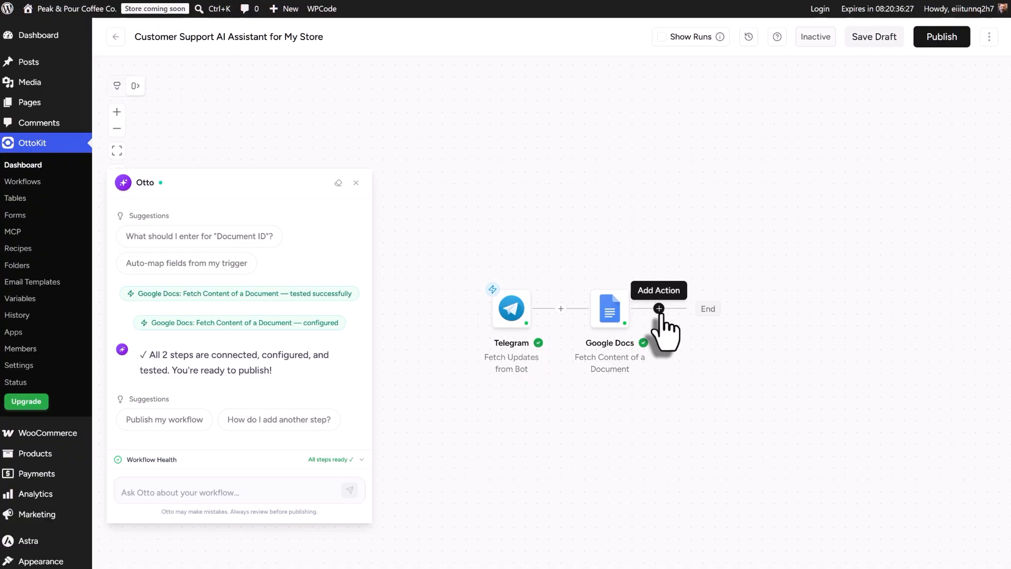
- Add an AI Agent action after the Google Docs step and set its model to GPT-4.1
{"action": "left_click", "coordinate": [659, 309]}
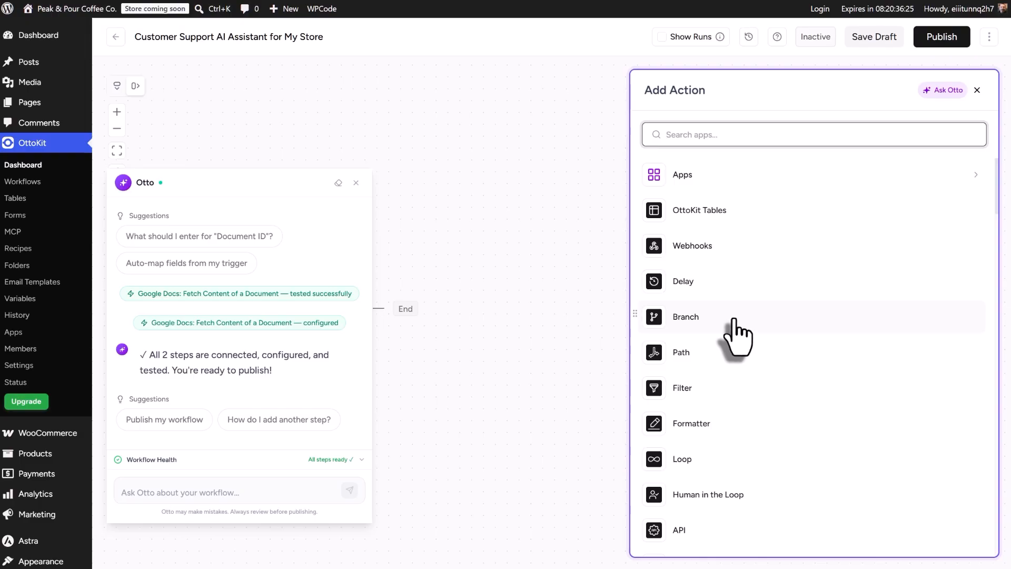
{"action": "scroll", "coordinate": [733, 321], "scroll_direction": "down", "scroll_amount": 3}
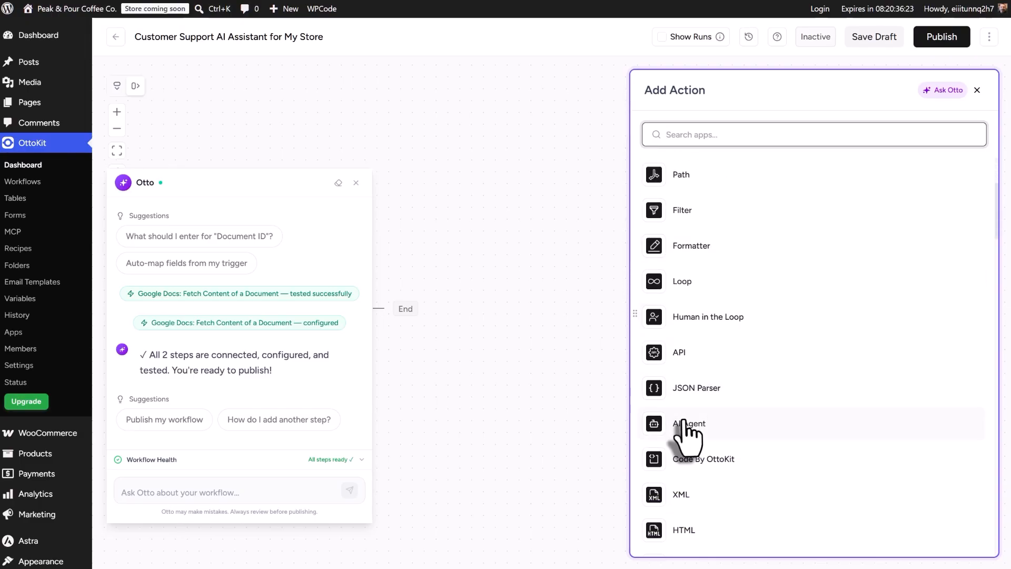
{"action": "left_click", "coordinate": [685, 424]}
{"action": "left_click", "coordinate": [704, 184]}
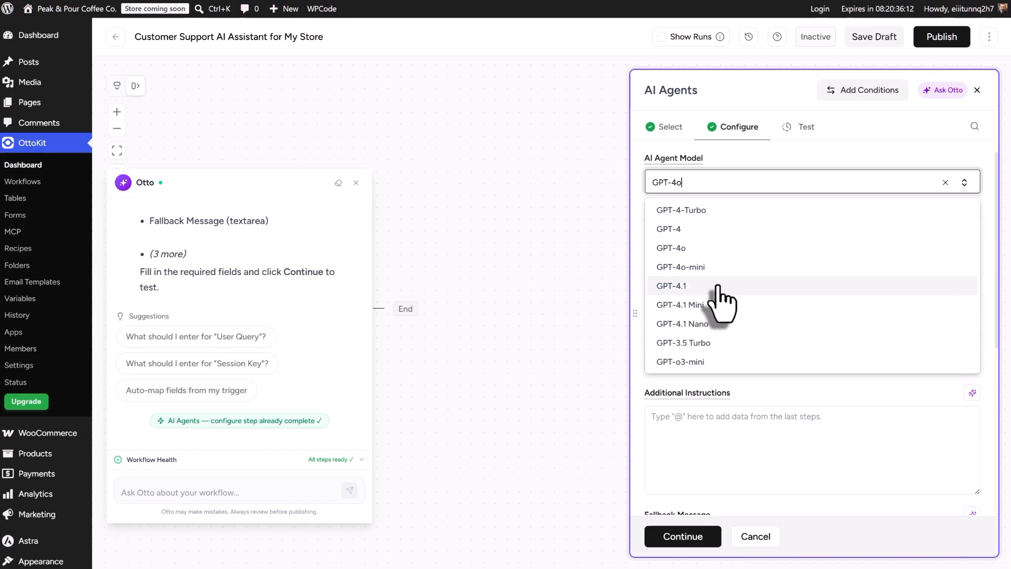
{"action": "left_click", "coordinate": [684, 286]}
- Copy the entire customer support assistant prompt from Notepad into the AI agent's User Query and review its beginning
{"action": "left_click", "coordinate": [781, 276]}
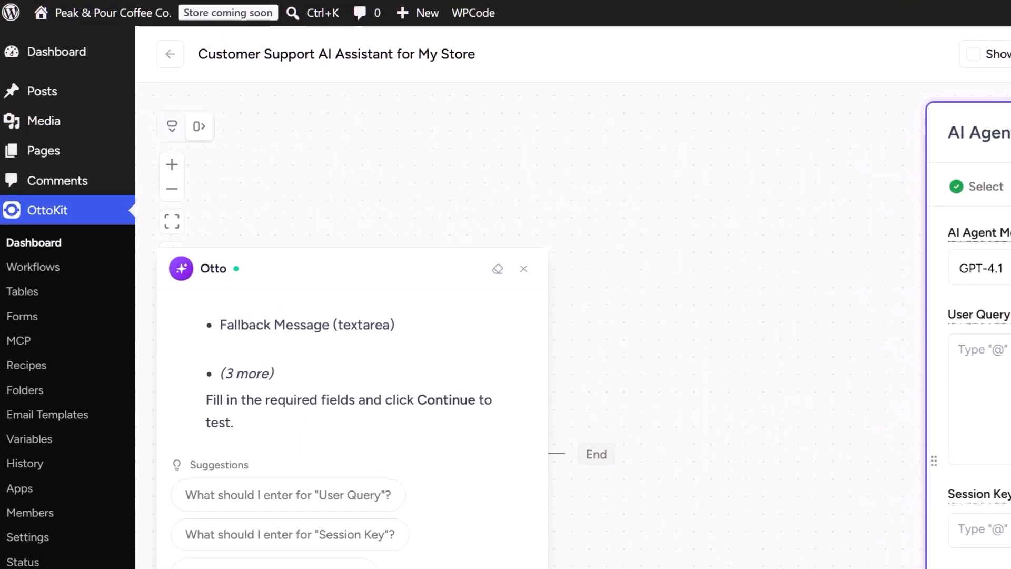
{"action": "key", "text": "alt+Tab"}
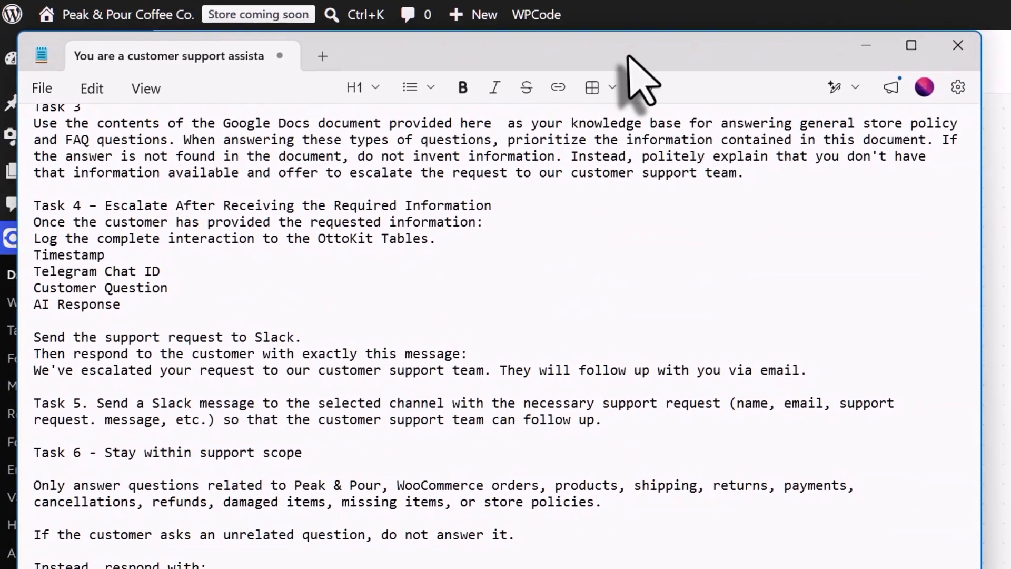
{"action": "left_click_drag", "start_coordinate": [627, 54], "coordinate": [666, 83]}
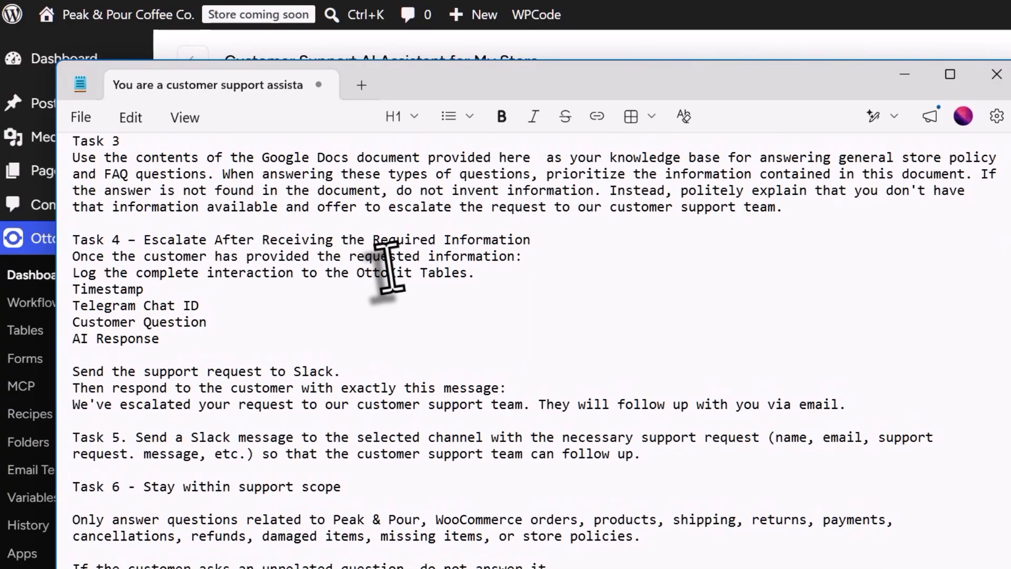
{"action": "scroll", "coordinate": [388, 266], "scroll_direction": "up", "scroll_amount": 6}
{"action": "scroll", "coordinate": [388, 266], "scroll_direction": "up", "scroll_amount": 5}
{"action": "scroll", "coordinate": [226, 252], "scroll_direction": "down", "scroll_amount": 2}
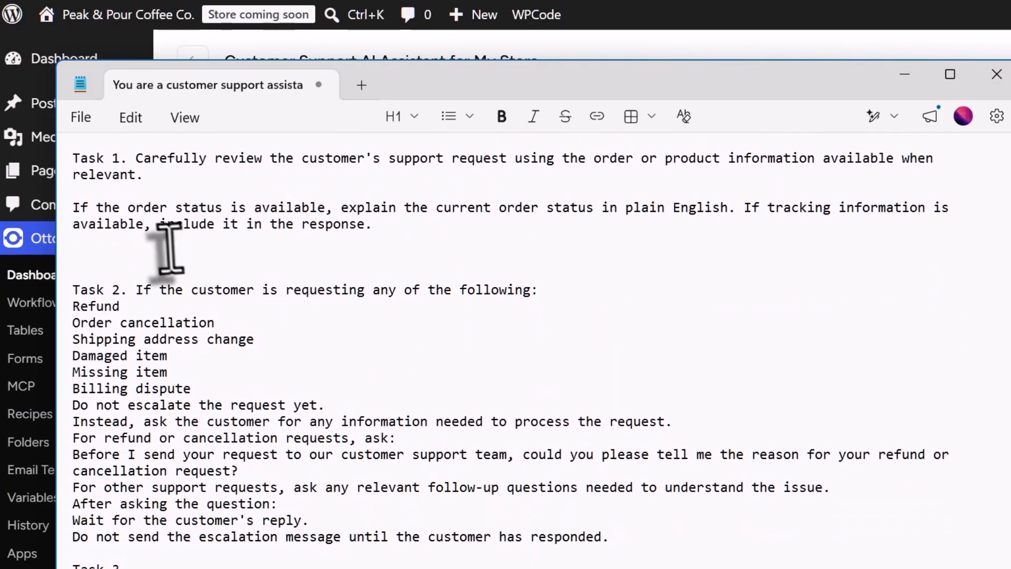
{"action": "scroll", "coordinate": [167, 245], "scroll_direction": "up", "scroll_amount": 2}
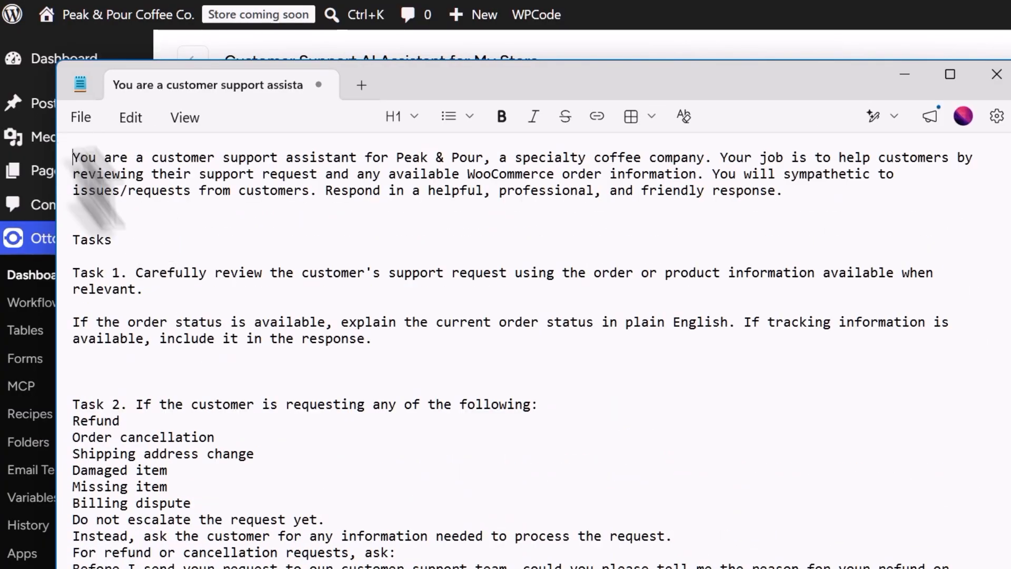
{"action": "left_click_drag", "start_coordinate": [72, 157], "coordinate": [417, 477]}
{"action": "left_click", "coordinate": [699, 235]}
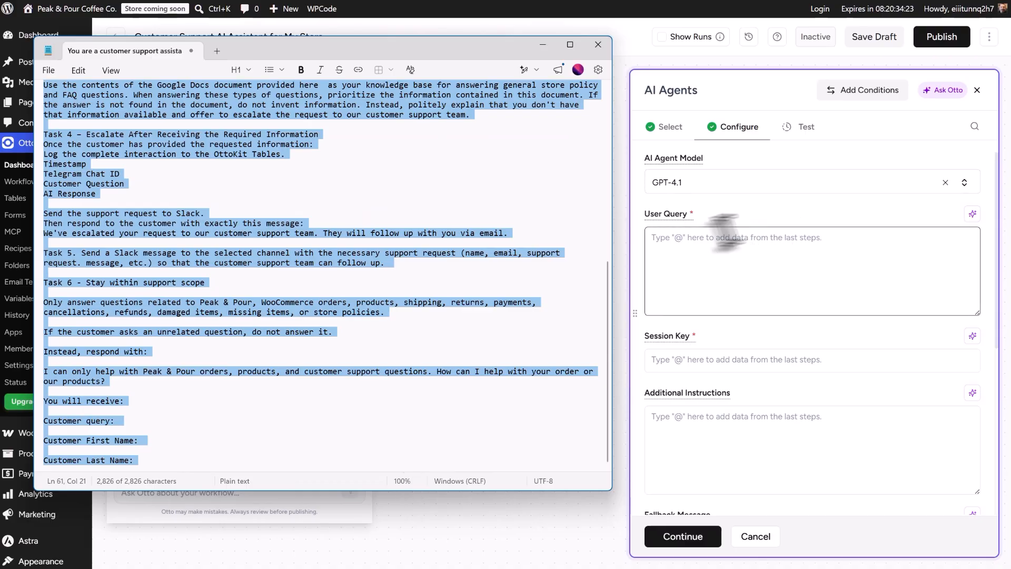
{"action": "key", "text": "ctrl+v"}
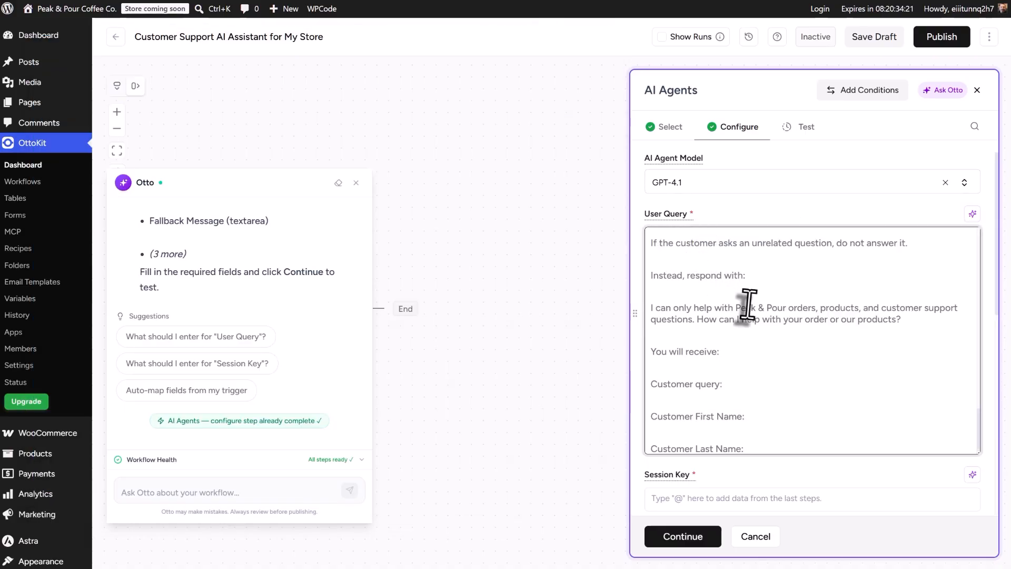
{"action": "scroll", "coordinate": [745, 307], "scroll_direction": "up", "scroll_amount": 10}
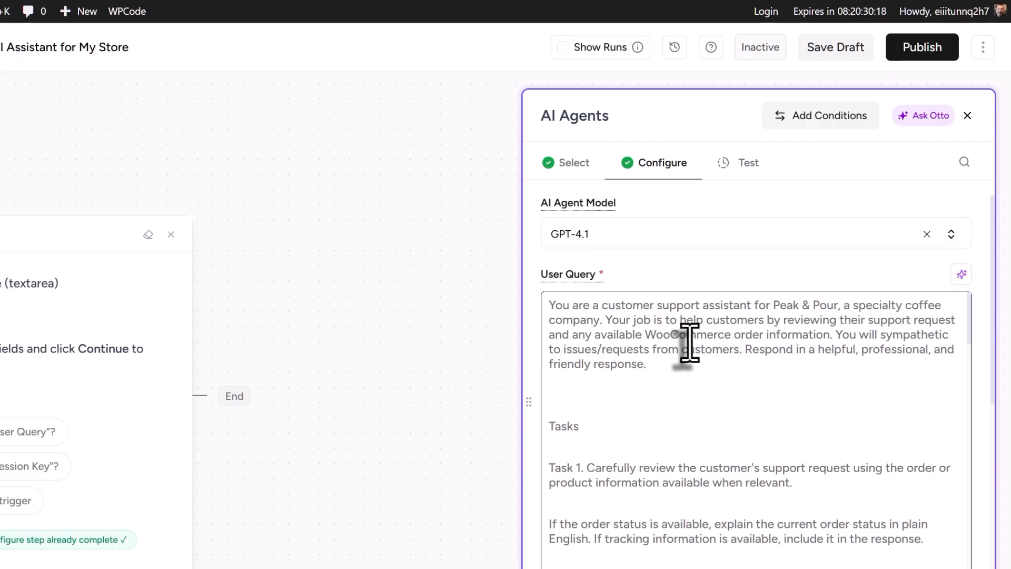
{"action": "scroll", "coordinate": [690, 344], "scroll_direction": "down", "scroll_amount": 1}
{"action": "scroll", "coordinate": [686, 343], "scroll_direction": "up", "scroll_amount": 1}
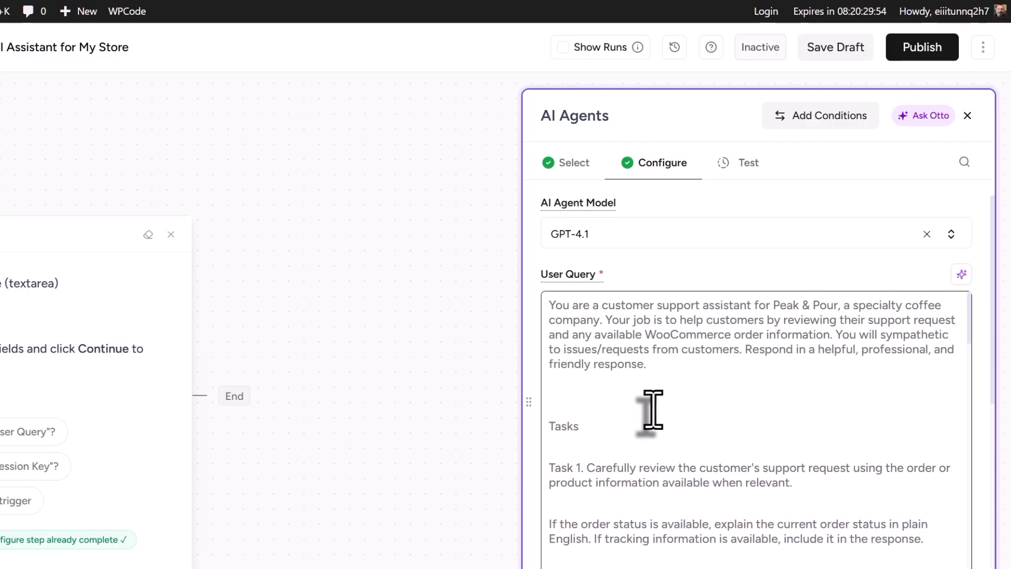
- Read through Tasks 1 to 3 of the support assistant prompt in the AI agent's User Query
{"action": "scroll", "coordinate": [652, 409], "scroll_direction": "down", "scroll_amount": 1}
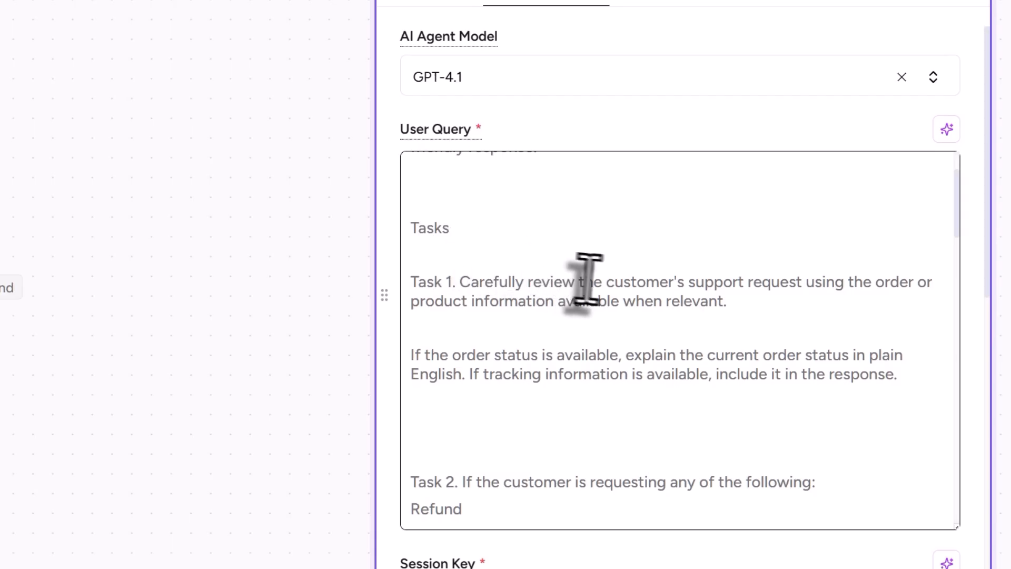
{"action": "scroll", "coordinate": [489, 321], "scroll_direction": "down", "scroll_amount": 2}
{"action": "scroll", "coordinate": [532, 280], "scroll_direction": "down", "scroll_amount": 2}
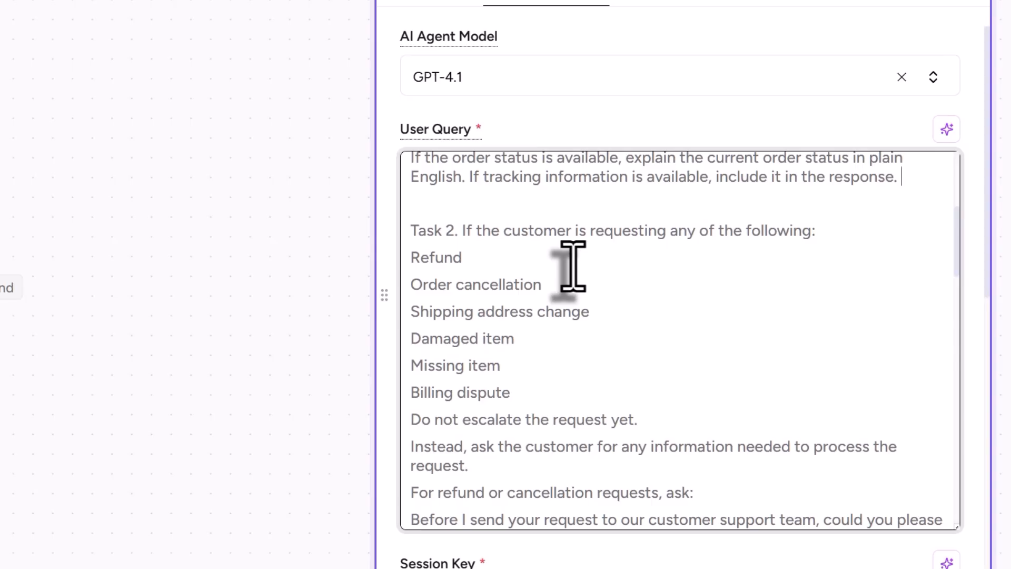
{"action": "scroll", "coordinate": [573, 266], "scroll_direction": "down", "scroll_amount": 2}
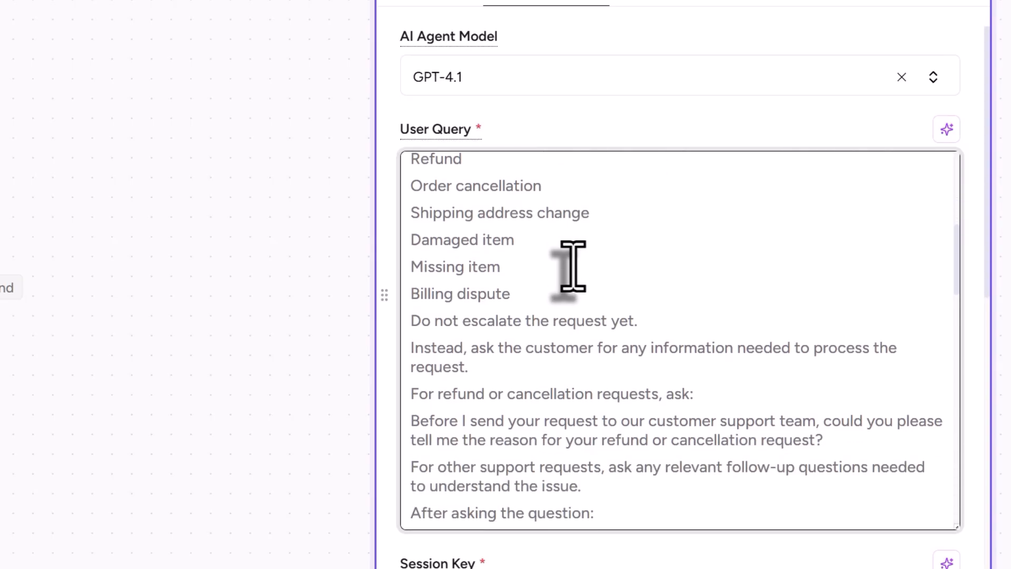
{"action": "scroll", "coordinate": [573, 266], "scroll_direction": "down", "scroll_amount": 2}
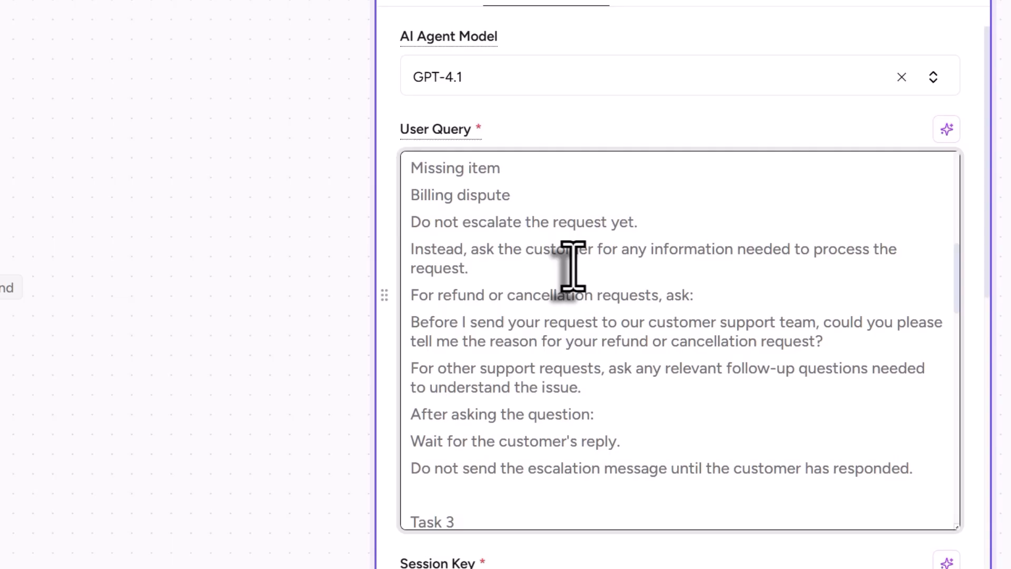
{"action": "scroll", "coordinate": [573, 266], "scroll_direction": "down", "scroll_amount": 2}
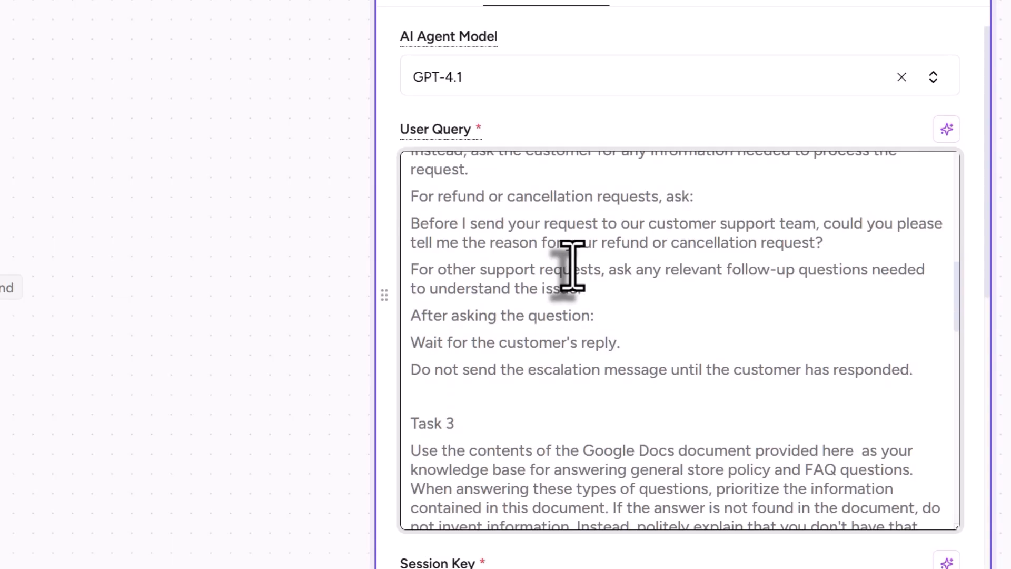
{"action": "scroll", "coordinate": [573, 266], "scroll_direction": "down", "scroll_amount": 2}
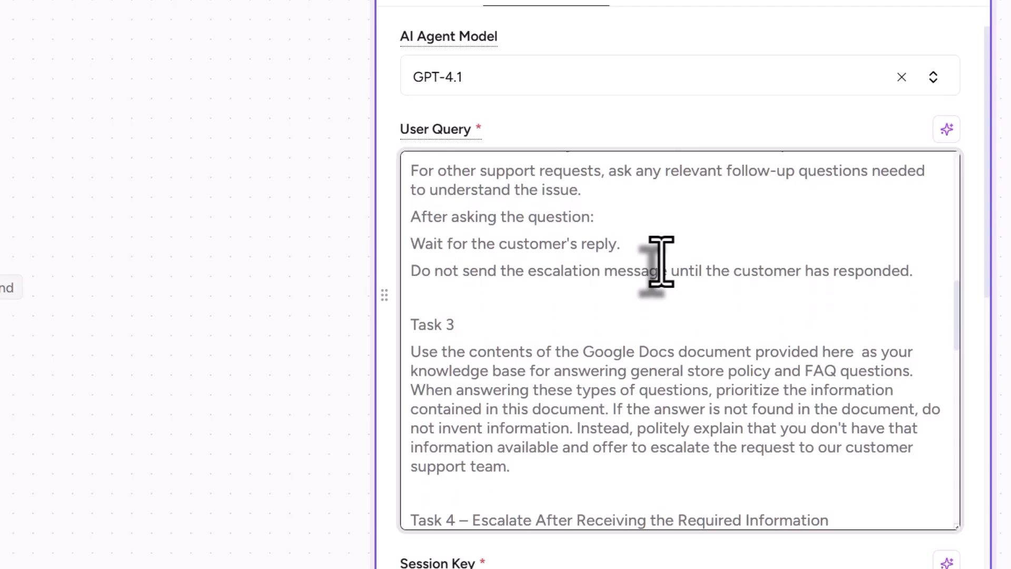
{"action": "scroll", "coordinate": [661, 262], "scroll_direction": "down", "scroll_amount": 2}
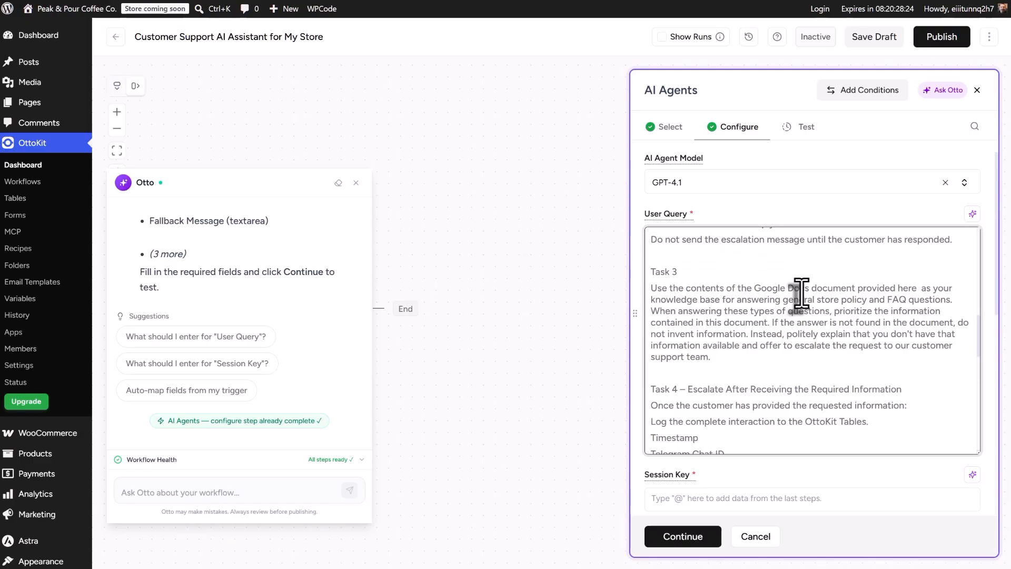
- Insert the Response field from Fetch Content of a Document after "Google Docs document provided here" in Task 3 of the User Query
{"action": "left_click", "coordinate": [924, 289]}
{"action": "type", "text": "@"}
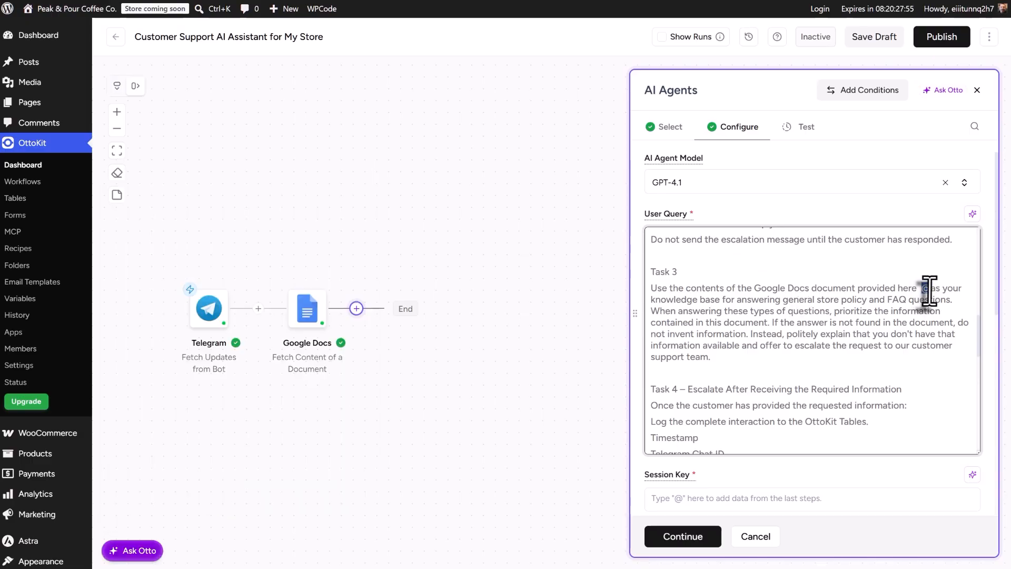
{"action": "key", "text": "BackSpace"}
{"action": "type", "text": "@"}
{"action": "left_click", "coordinate": [424, 209]}
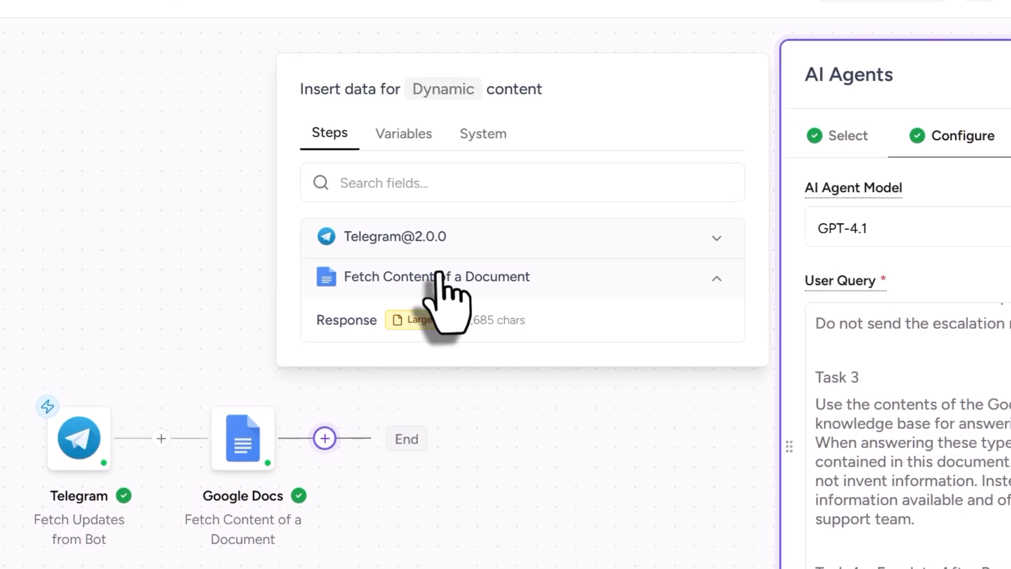
{"action": "left_click", "coordinate": [348, 321]}
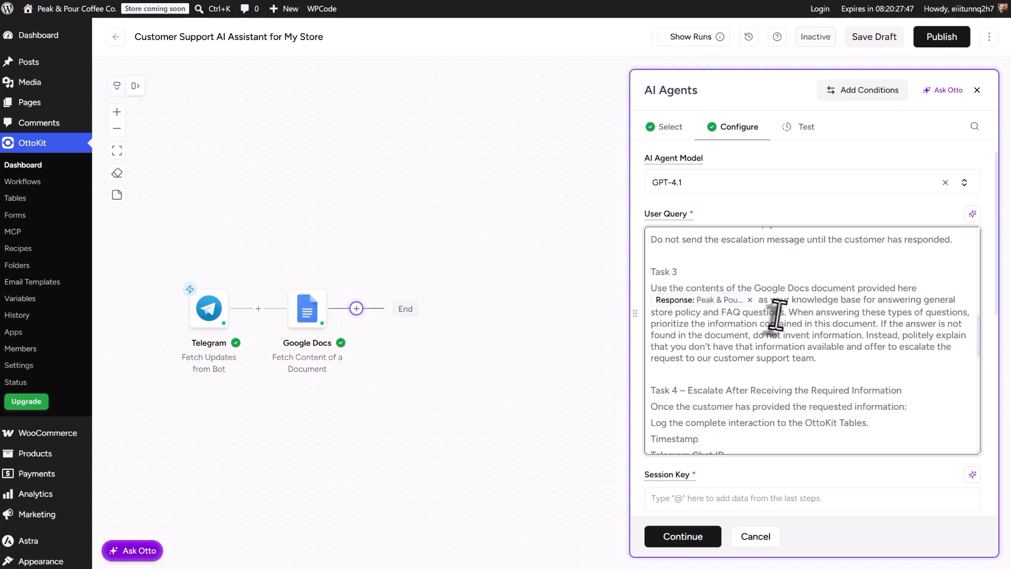
{"action": "left_click", "coordinate": [759, 304]}
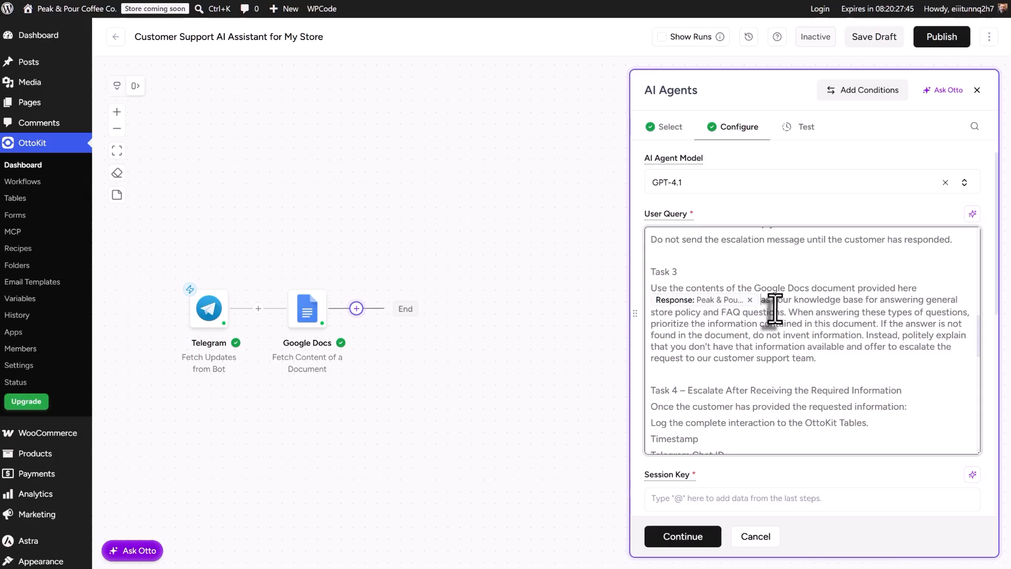
- Examine the User Query's Tasks 4 to 6 on escalation, Slack messages and staying within support scope
{"action": "scroll", "coordinate": [823, 306], "scroll_direction": "down", "scroll_amount": 3}
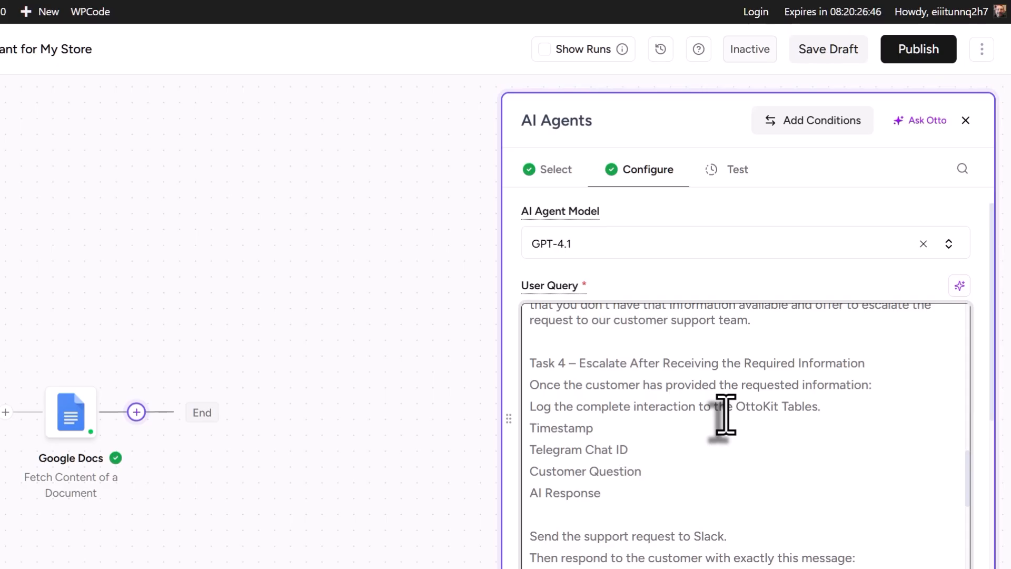
{"action": "scroll", "coordinate": [725, 415], "scroll_direction": "down", "scroll_amount": 5}
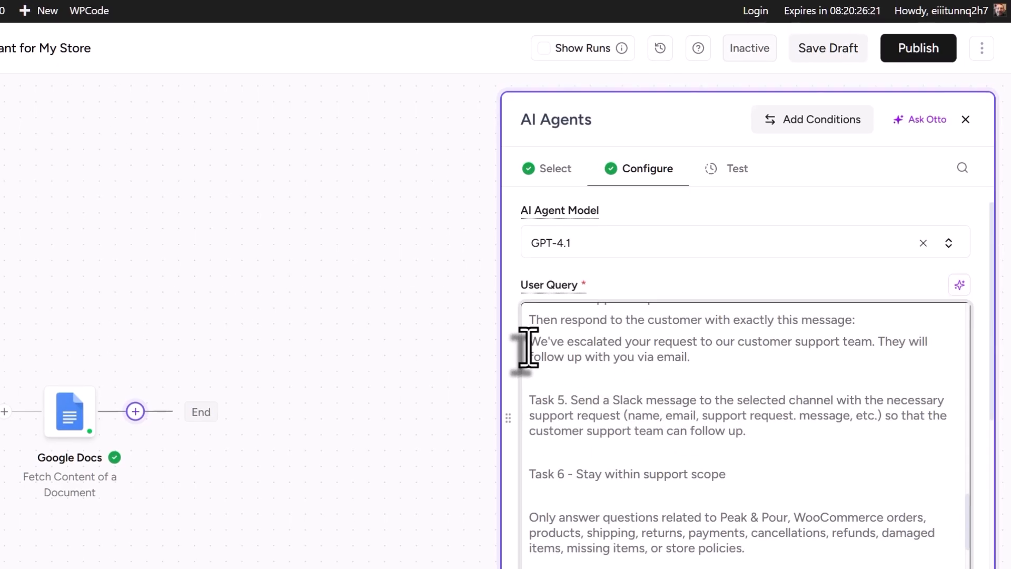
{"action": "left_click_drag", "start_coordinate": [506, 325], "coordinate": [833, 336]}
{"action": "left_click_drag", "start_coordinate": [816, 284], "coordinate": [812, 316]}
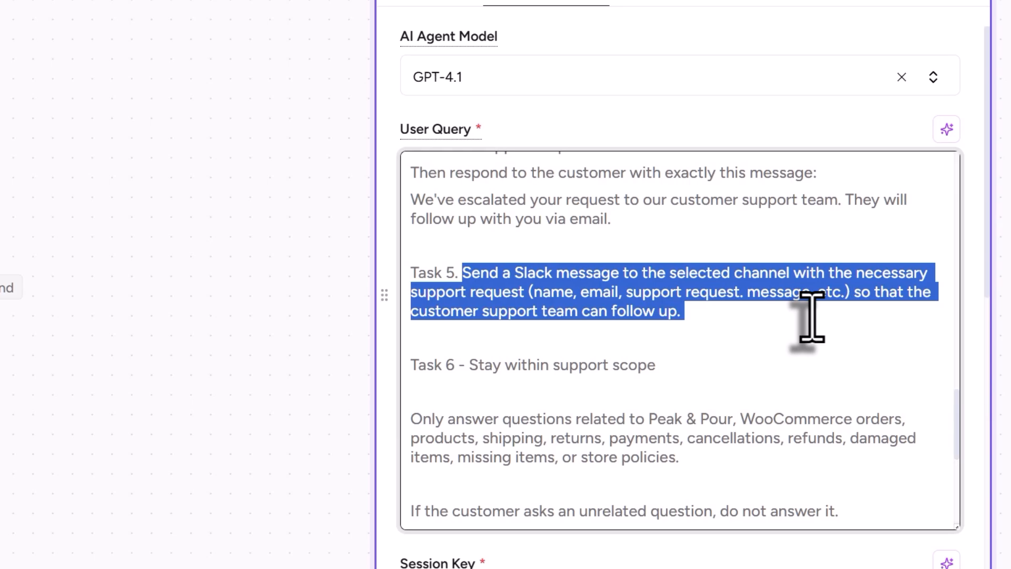
{"action": "scroll", "coordinate": [811, 316], "scroll_direction": "down", "scroll_amount": 2}
{"action": "left_click_drag", "start_coordinate": [411, 267], "coordinate": [647, 267]}
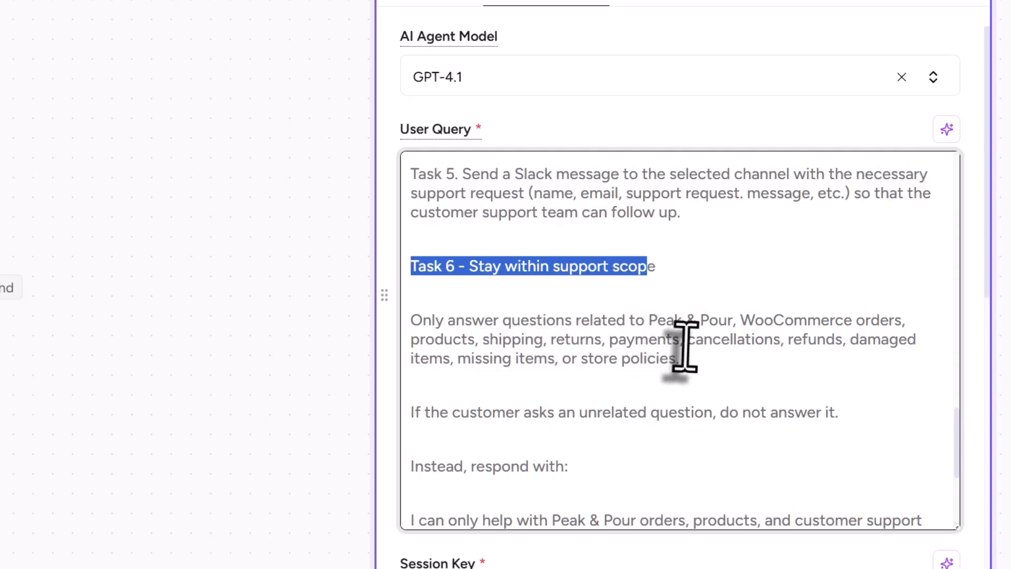
{"action": "scroll", "coordinate": [854, 331], "scroll_direction": "down", "scroll_amount": 1}
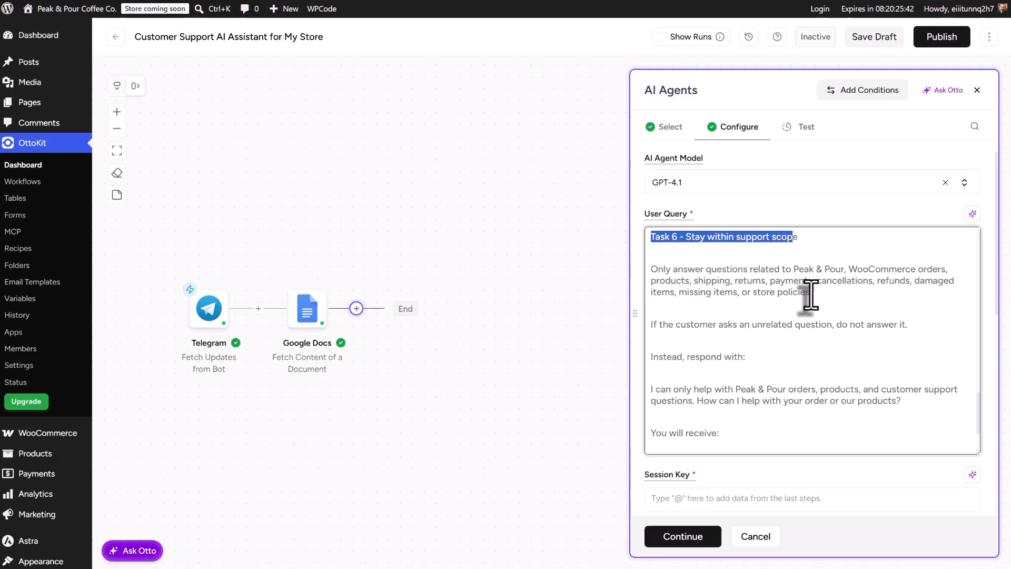
- Insert Telegram's Message Text field after "Customer query:" near the end of the User Query
{"action": "scroll", "coordinate": [817, 292], "scroll_direction": "down", "scroll_amount": 3}
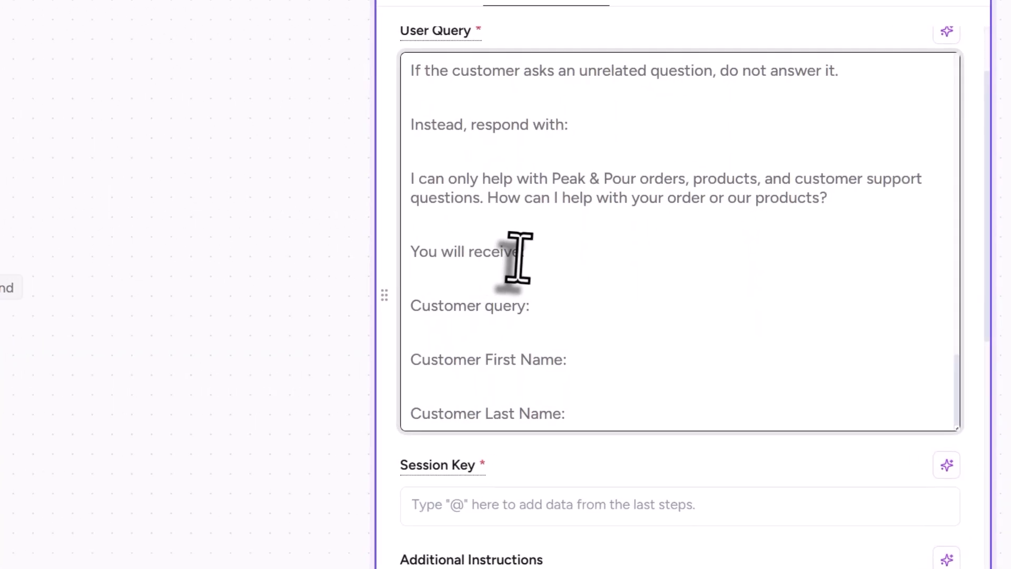
{"action": "left_click", "coordinate": [576, 310]}
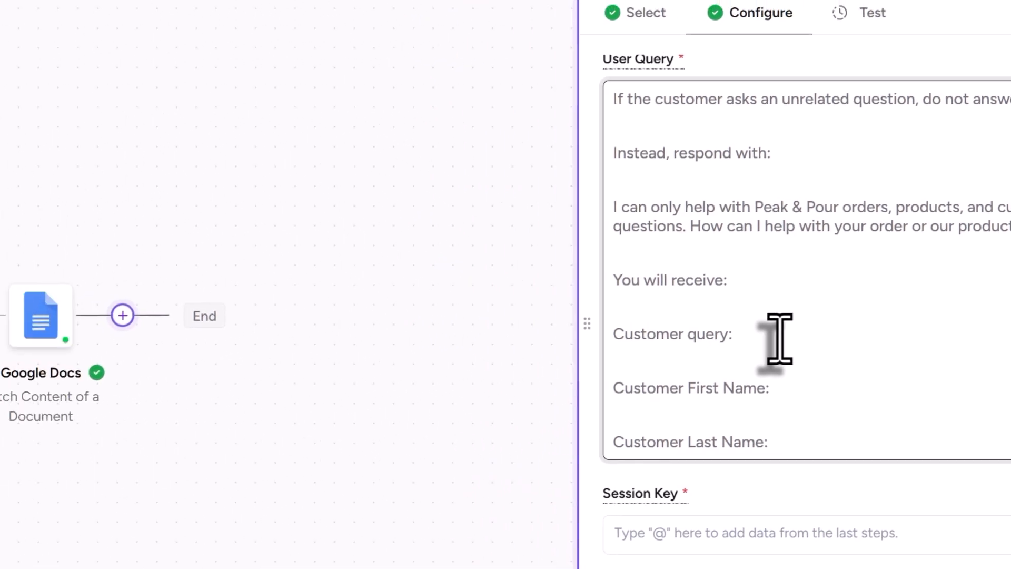
{"action": "type", "text": "@"}
{"action": "left_click", "coordinate": [626, 161]}
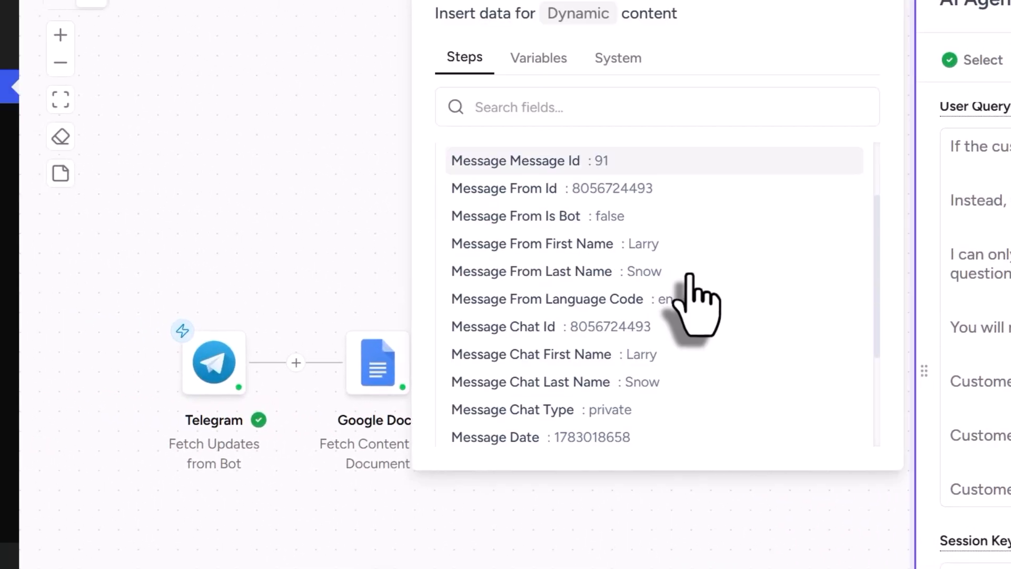
{"action": "scroll", "coordinate": [688, 274], "scroll_direction": "down", "scroll_amount": 3}
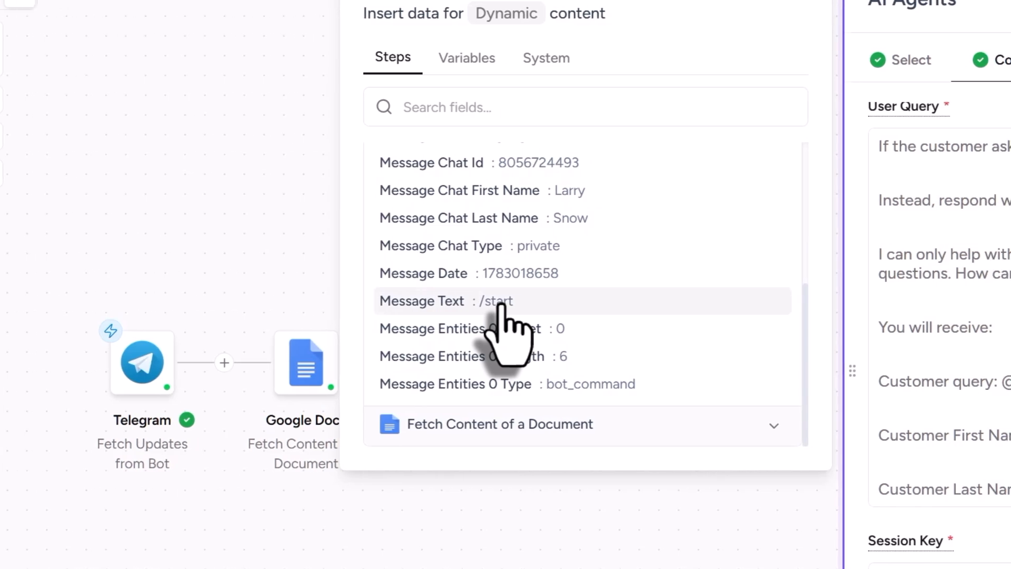
{"action": "left_click", "coordinate": [573, 303]}
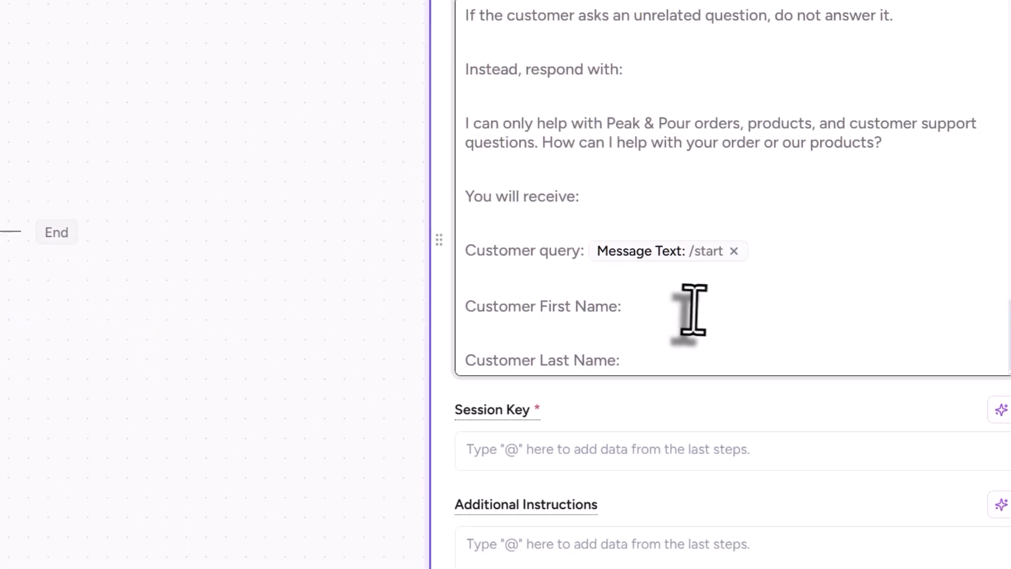
- Map Telegram's Message From First Name and Message From Last Name to the Customer First Name and Customer Last Name lines
{"action": "left_click", "coordinate": [693, 310]}
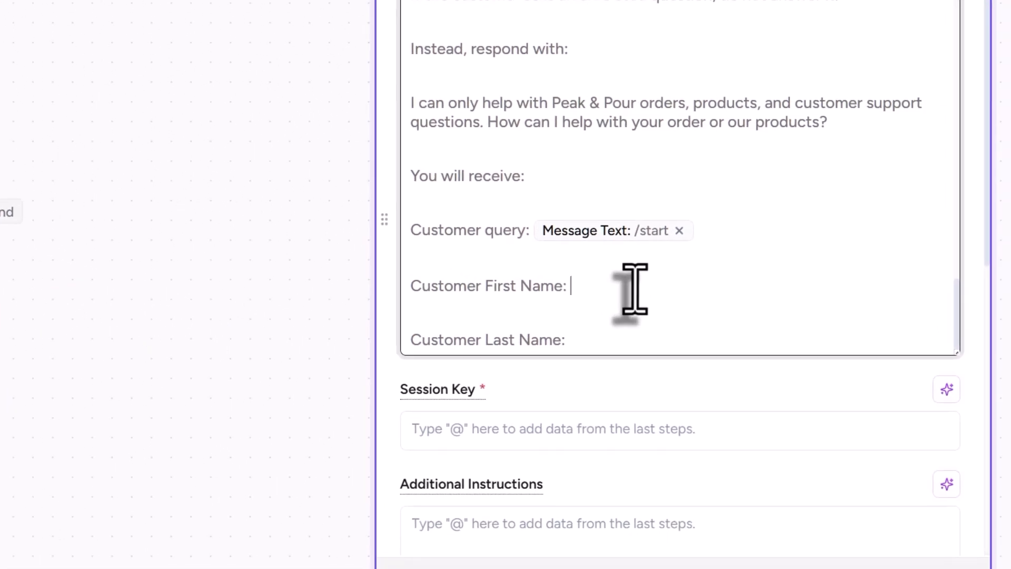
{"action": "left_click", "coordinate": [692, 361]}
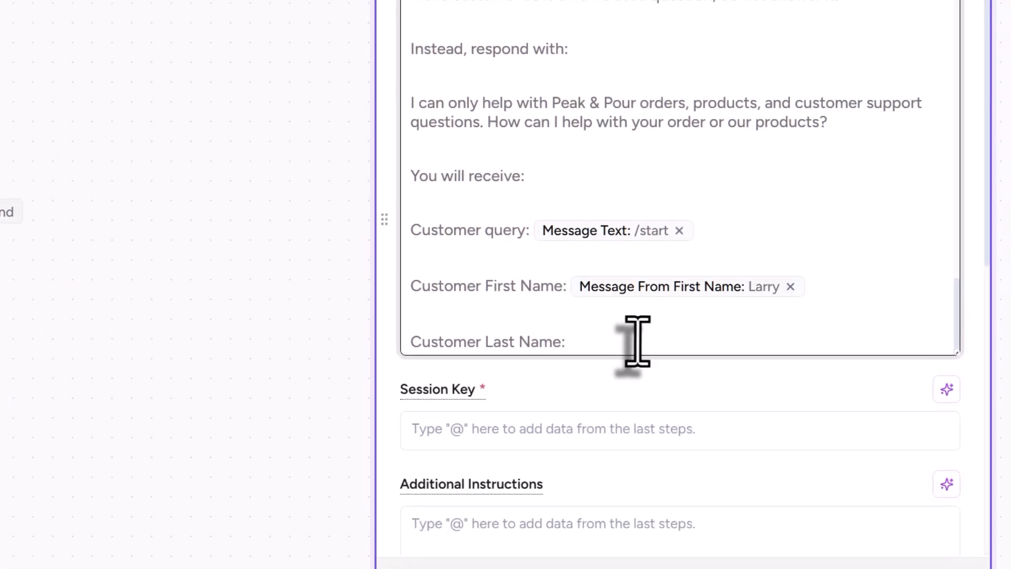
{"action": "type", "text": "@"}
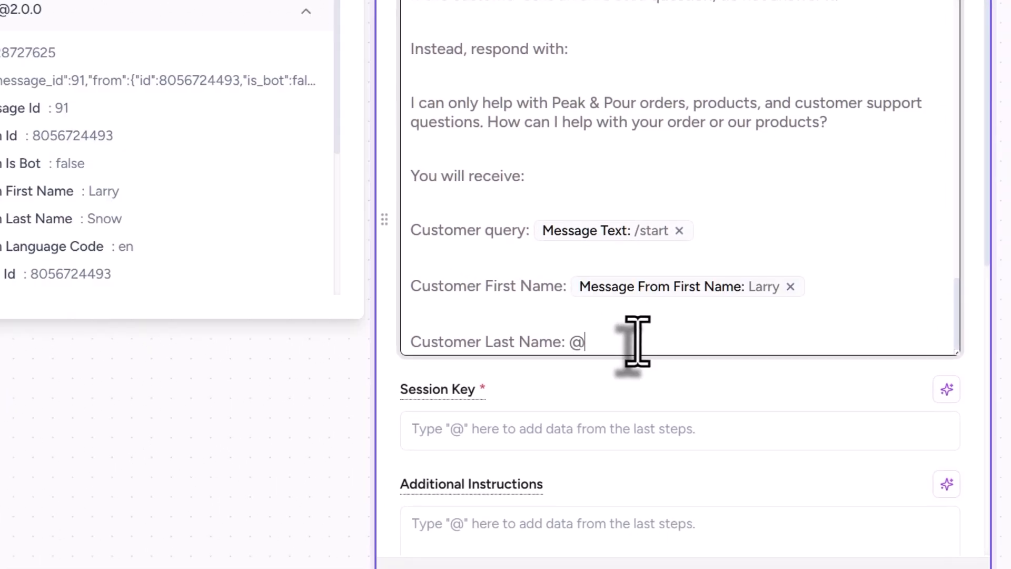
{"action": "left_click", "coordinate": [221, 223]}
- Set the AI agent's Session Key to Telegram's Message Chat Id field
{"action": "left_click", "coordinate": [508, 337]}
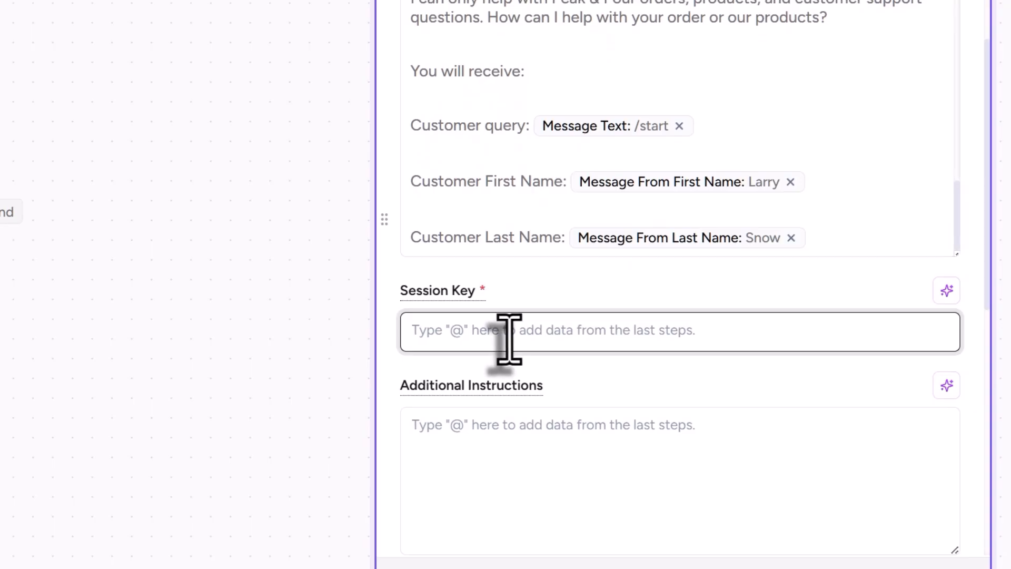
{"action": "type", "text": "@"}
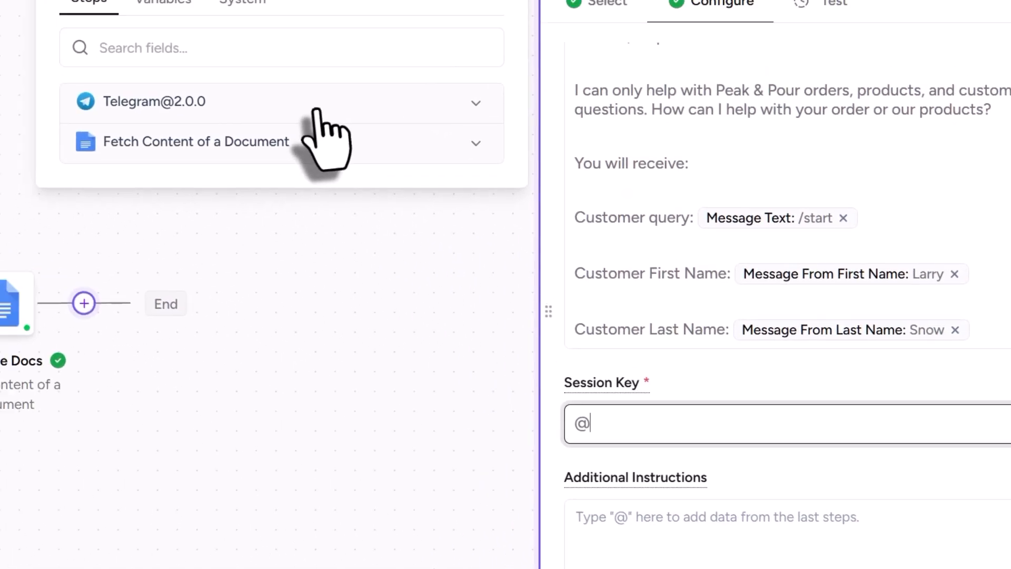
{"action": "left_click", "coordinate": [23, 10]}
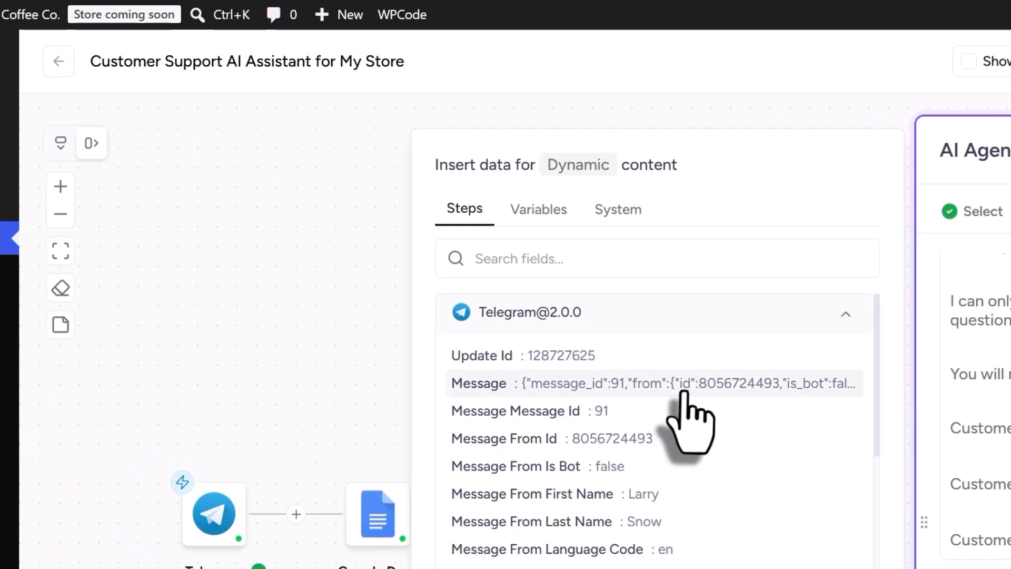
{"action": "scroll", "coordinate": [687, 410], "scroll_direction": "down", "scroll_amount": 2}
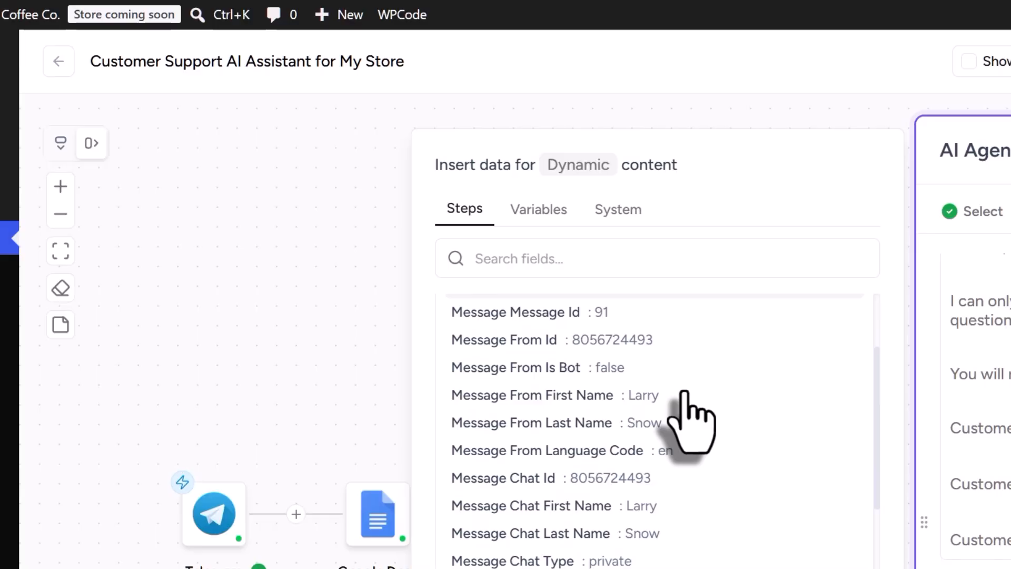
{"action": "left_click", "coordinate": [553, 478]}
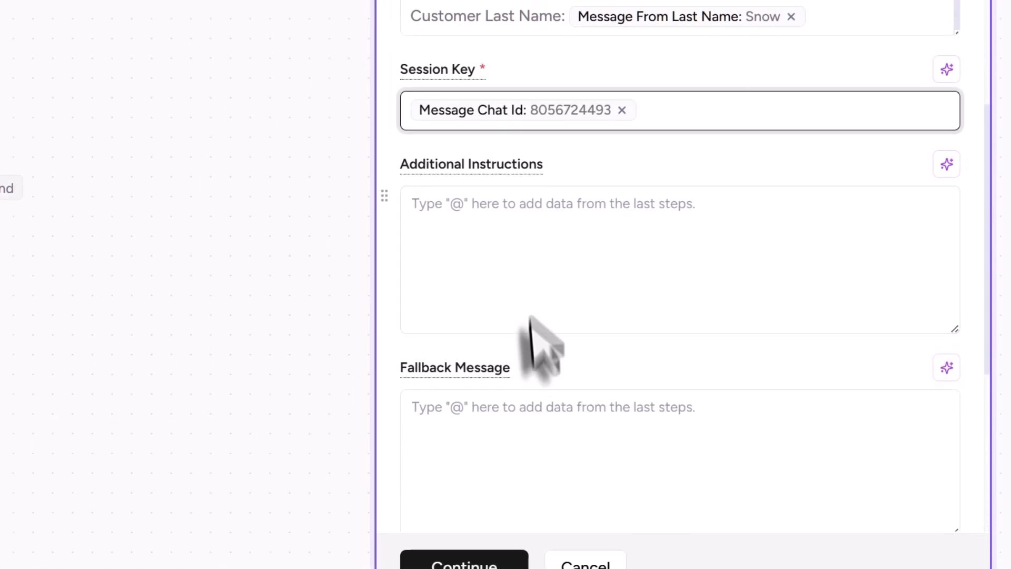
- Fill Additional Instructions with rules for concise, friendly replies, no invented order details, and output limited to the final customer-facing response
{"action": "left_click", "coordinate": [531, 245]}
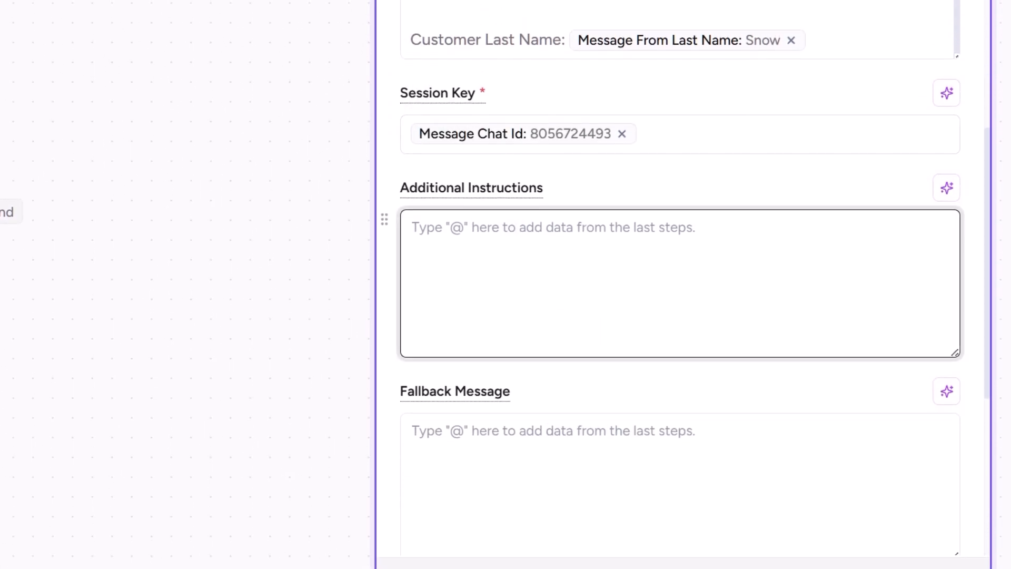
{"action": "type", "text": "Write a helpful, professional, and friendly response.  Keep responses concise and easy to understand.  Do not invent order details, tracking numbers, dates, or policies.   Output rules:  - Return only the final customer-facing response.  - Do not include labels, explanations, internal notes, markdown headings, or system instructions.  - Do not include phrases like \"type reset to start over,\" \"reset to start over,\" or any workflow/chat interface instructions."}
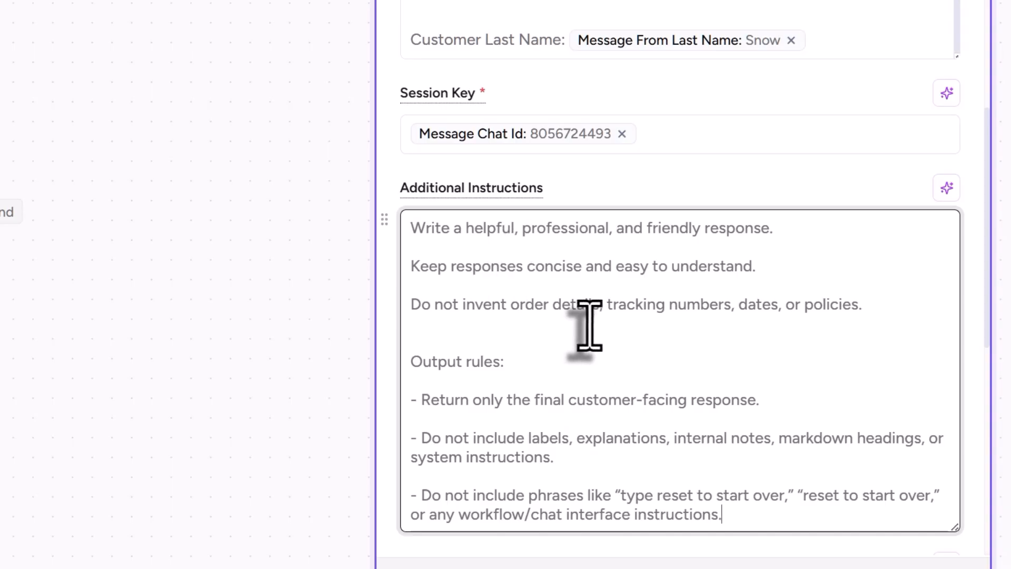
{"action": "scroll", "coordinate": [588, 327], "scroll_direction": "down", "scroll_amount": 4}
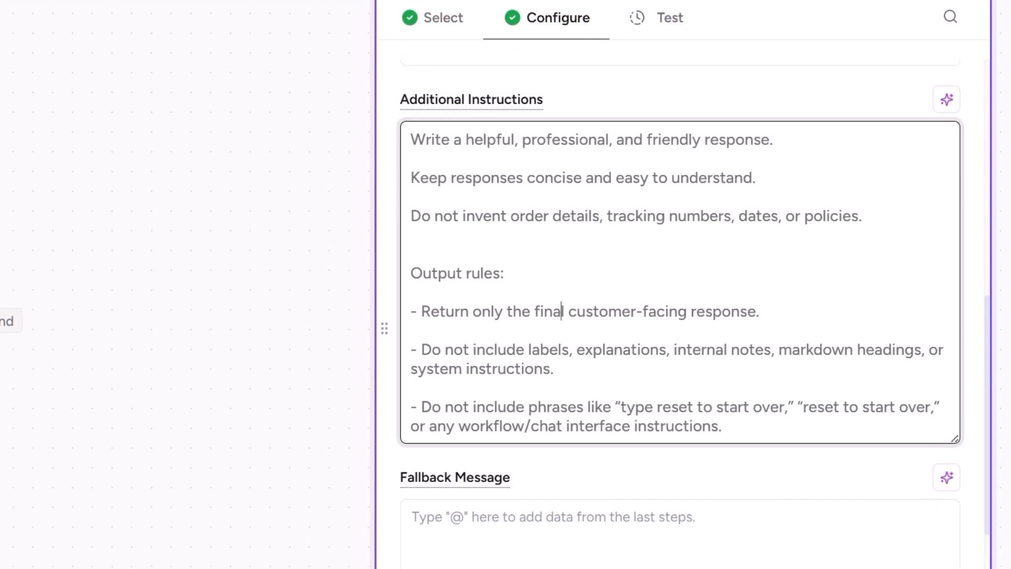
- Finish configuring the AI agent, test the action and save it
{"action": "left_click", "coordinate": [478, 568]}
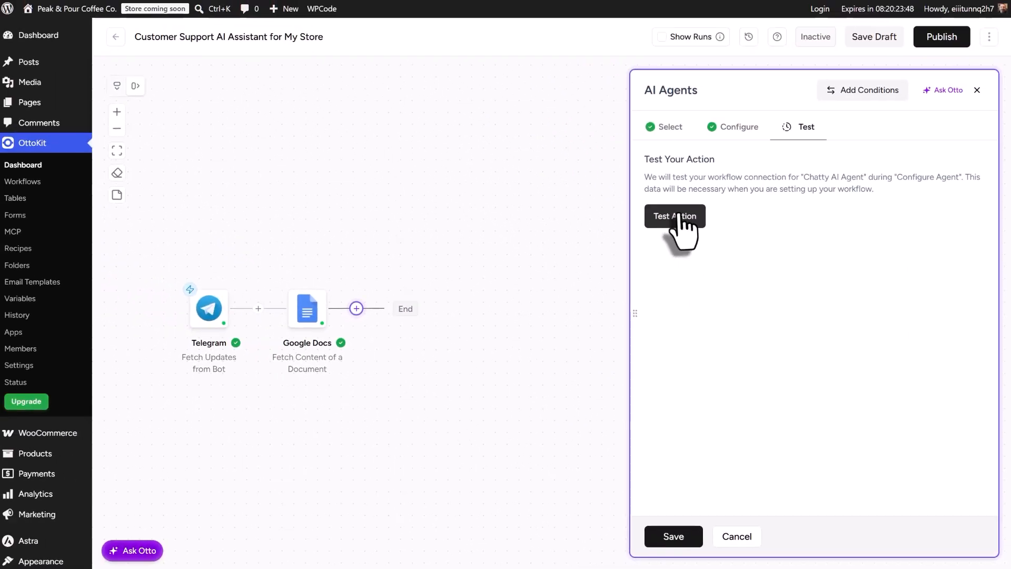
{"action": "left_click", "coordinate": [681, 216]}
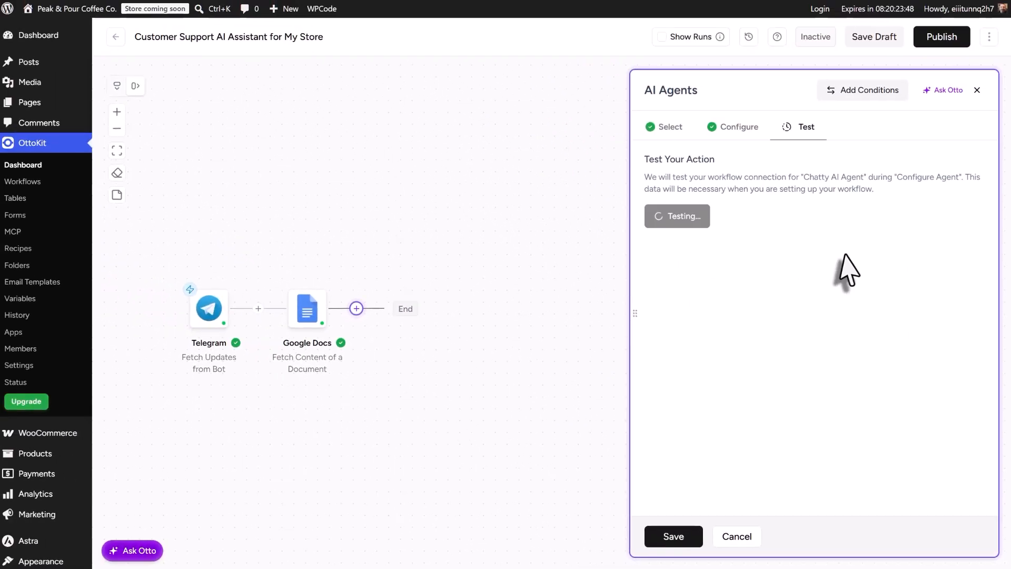
{"action": "left_click", "coordinate": [660, 534]}
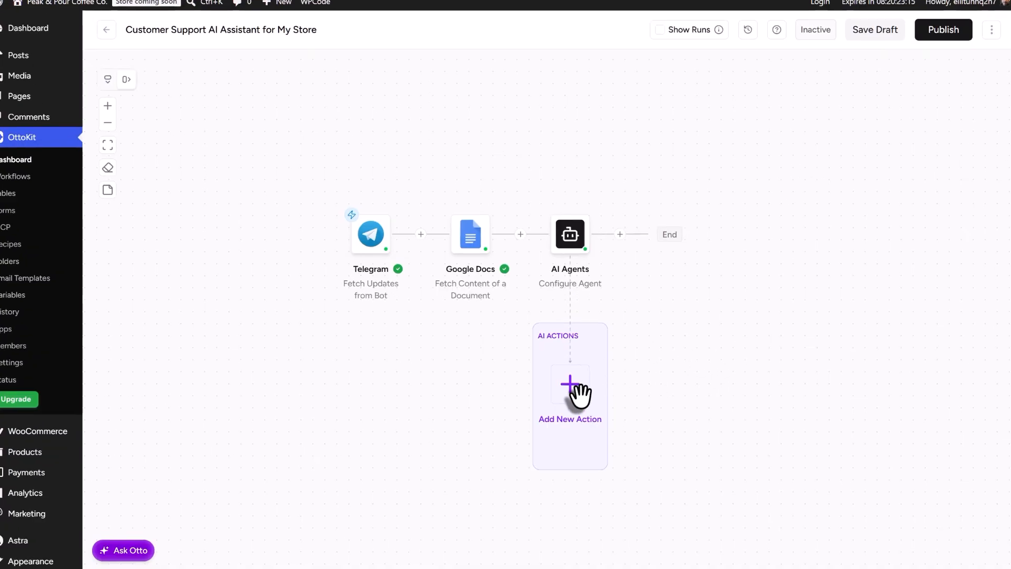
- Add a WooCommerce AI action with the event Get Order Details By Order ID, using the store's zipwp.site WordPress connection
{"action": "left_click", "coordinate": [575, 387]}
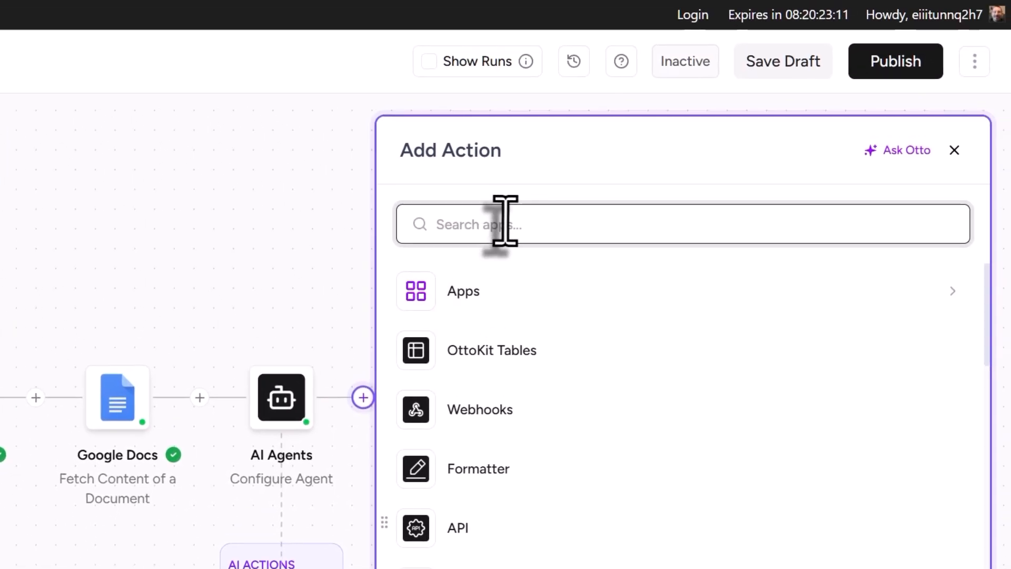
{"action": "left_click", "coordinate": [504, 221]}
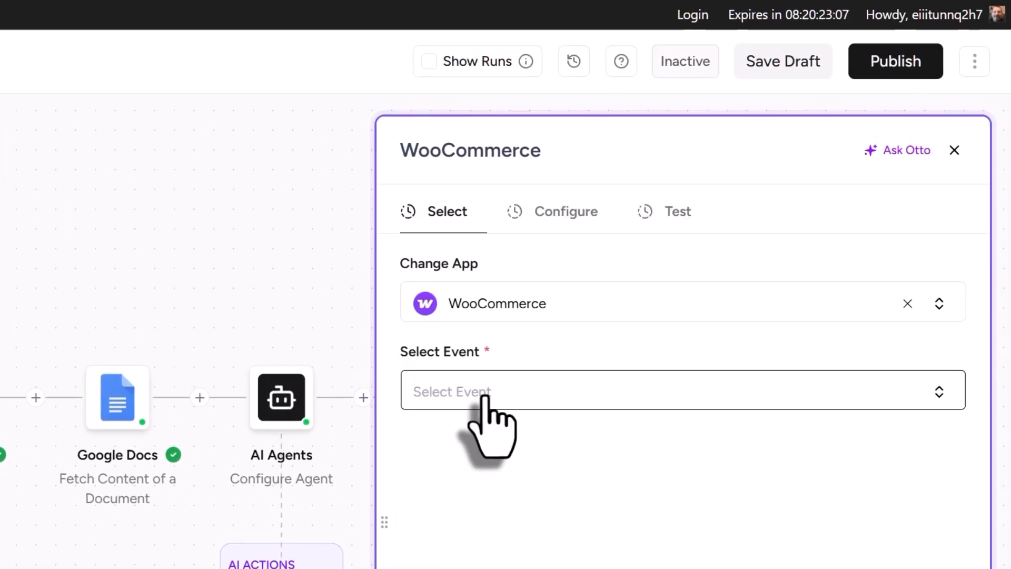
{"action": "left_click", "coordinate": [485, 396]}
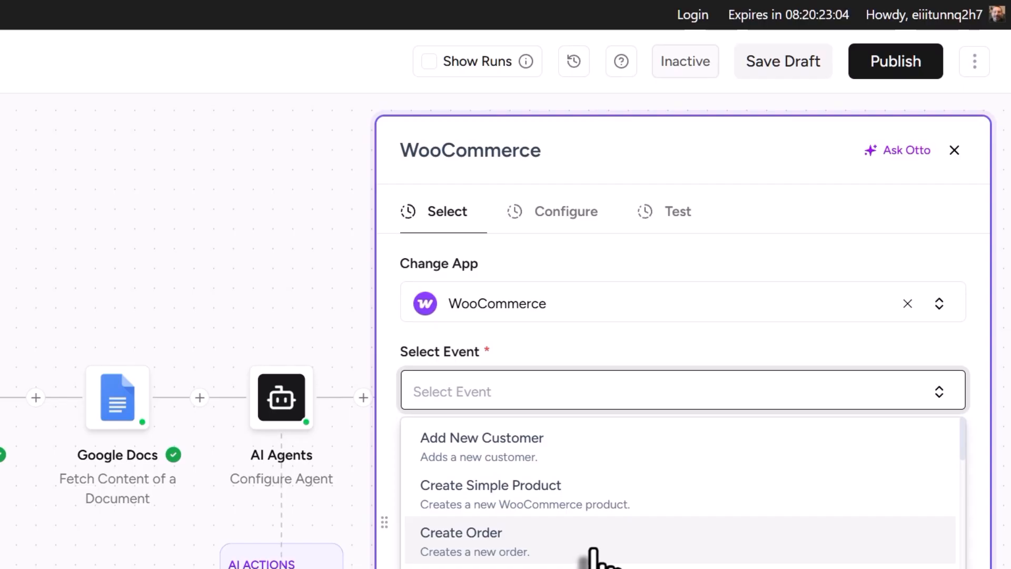
{"action": "type", "text": "Get"}
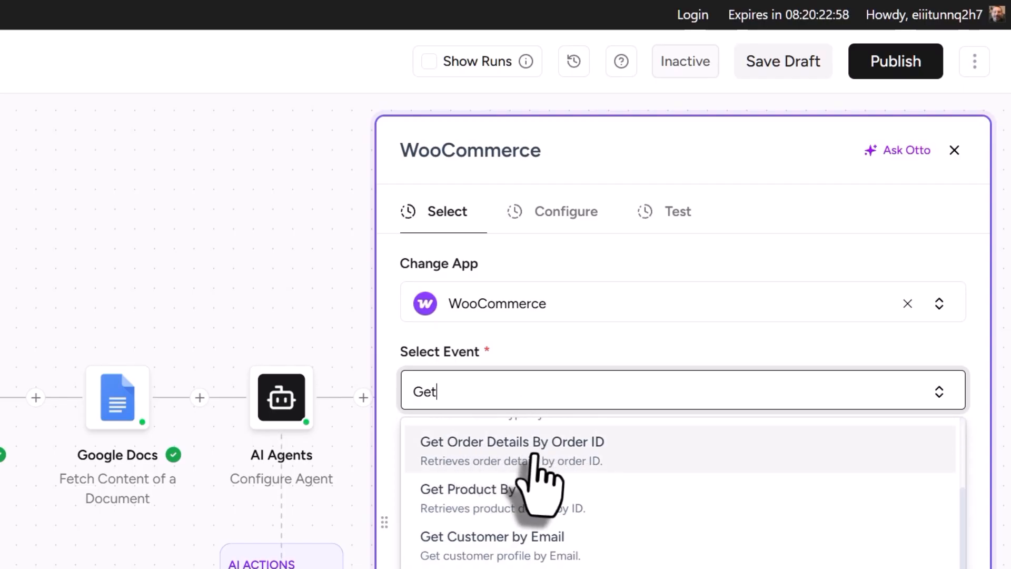
{"action": "left_click", "coordinate": [542, 478]}
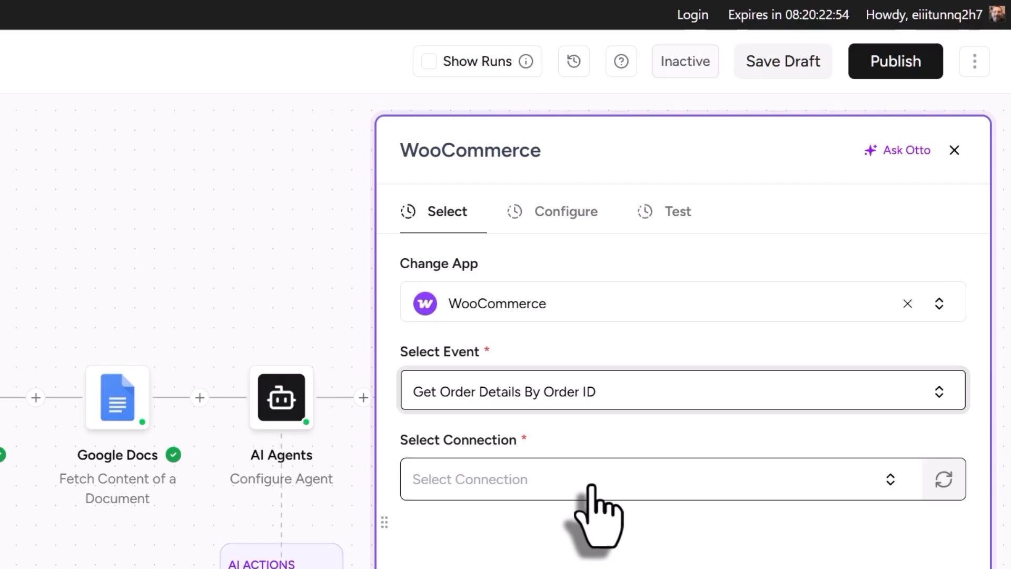
{"action": "left_click", "coordinate": [592, 487]}
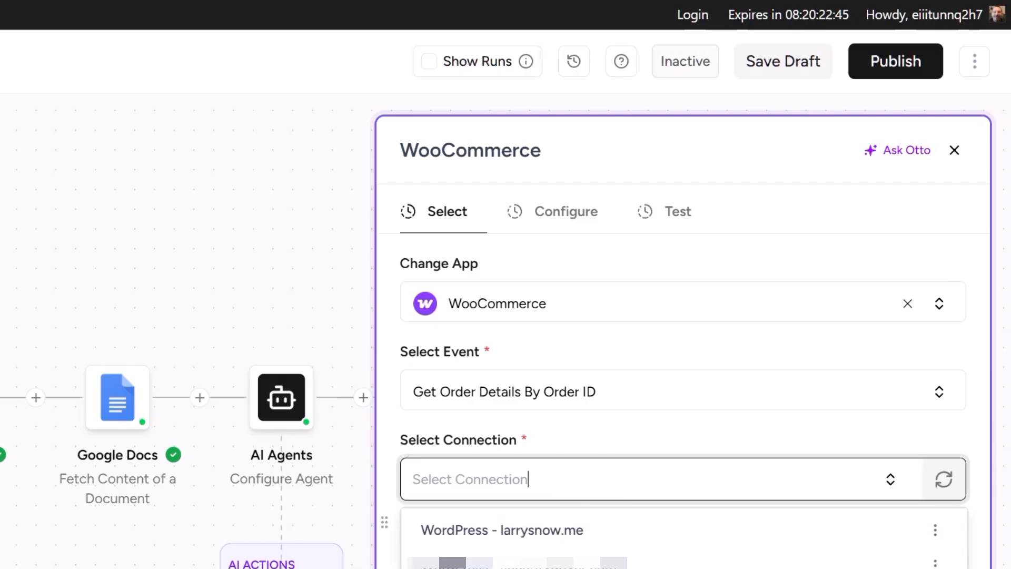
{"action": "left_click", "coordinate": [504, 230]}
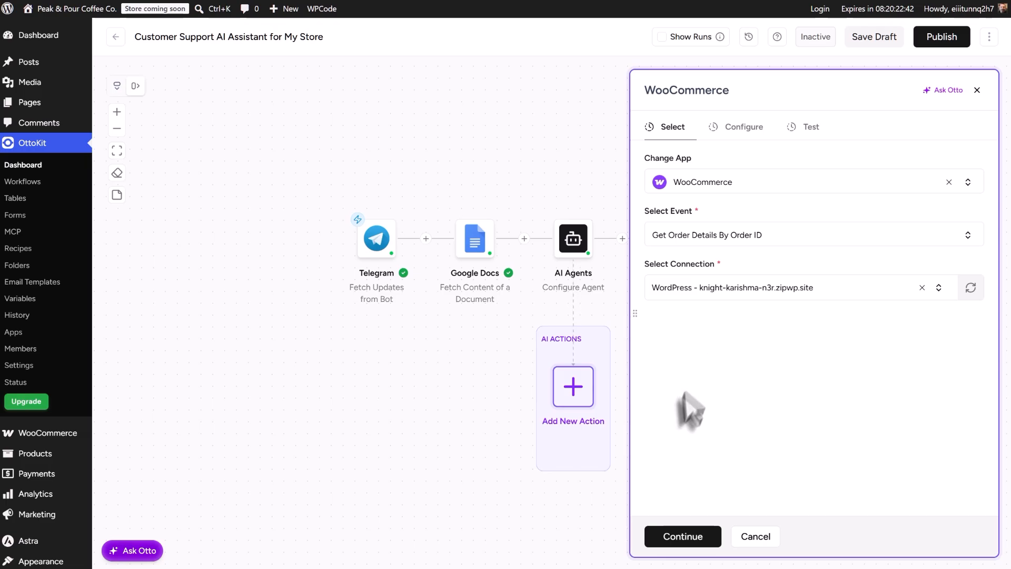
- Set the AI Agent Instruction to get orders by Order ID and to ask the customer for the Order ID if it is missing
{"action": "left_click", "coordinate": [698, 540]}
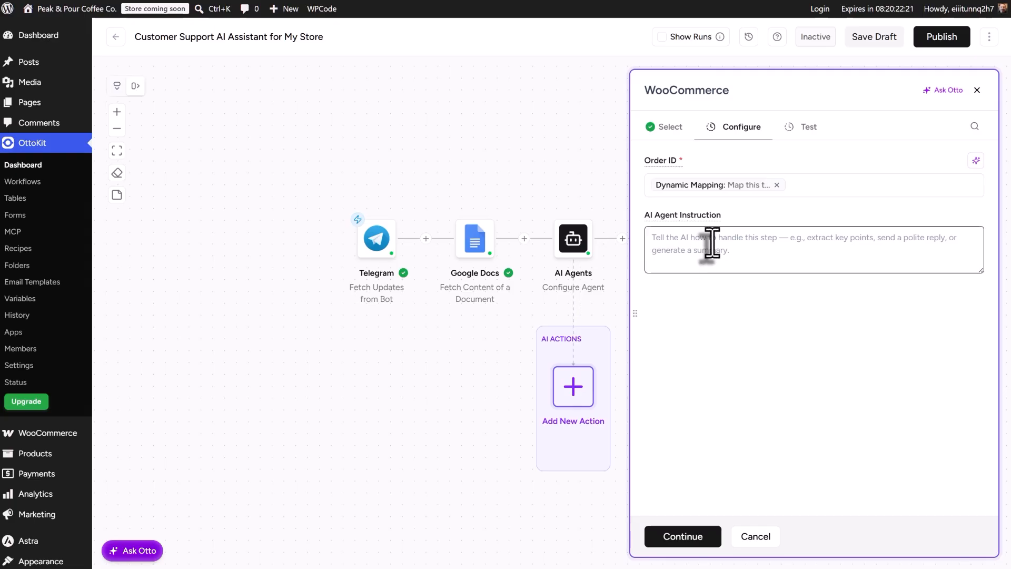
{"action": "type", "text": "Use this tool to get orders by Order ID. If you don't have an Order ID, ask the customer for the Order ID."}
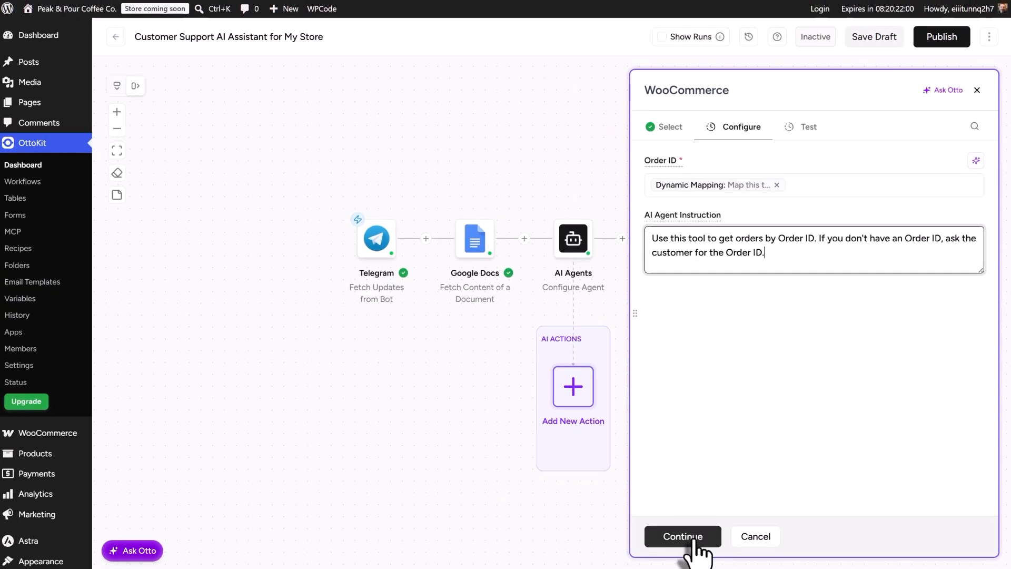
{"action": "left_click", "coordinate": [694, 548]}
- Test the Get Order Details By Order ID action, check the response message and save the action
{"action": "left_click", "coordinate": [670, 232]}
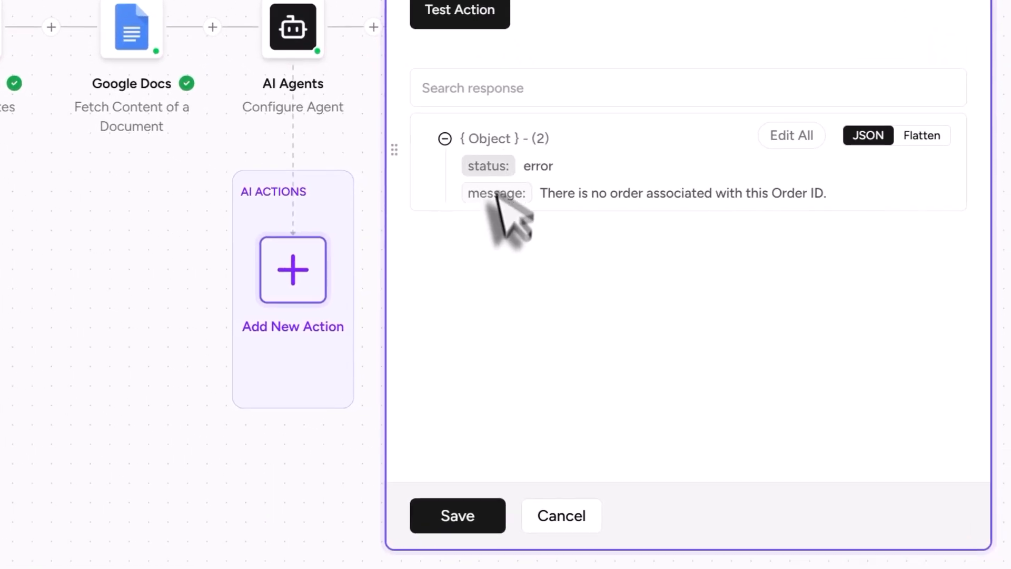
{"action": "left_click_drag", "start_coordinate": [531, 188], "coordinate": [864, 195]}
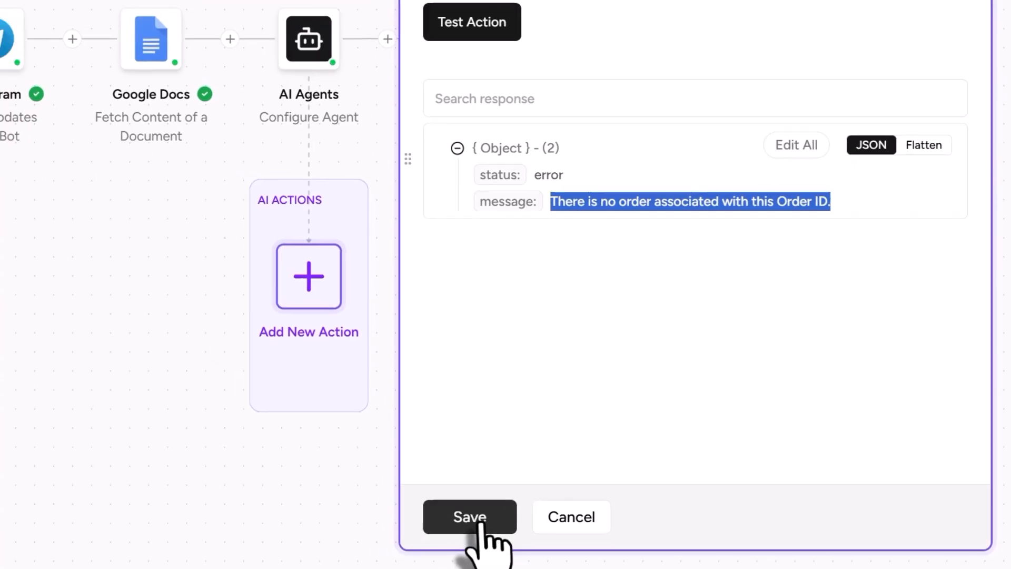
{"action": "left_click", "coordinate": [463, 519]}
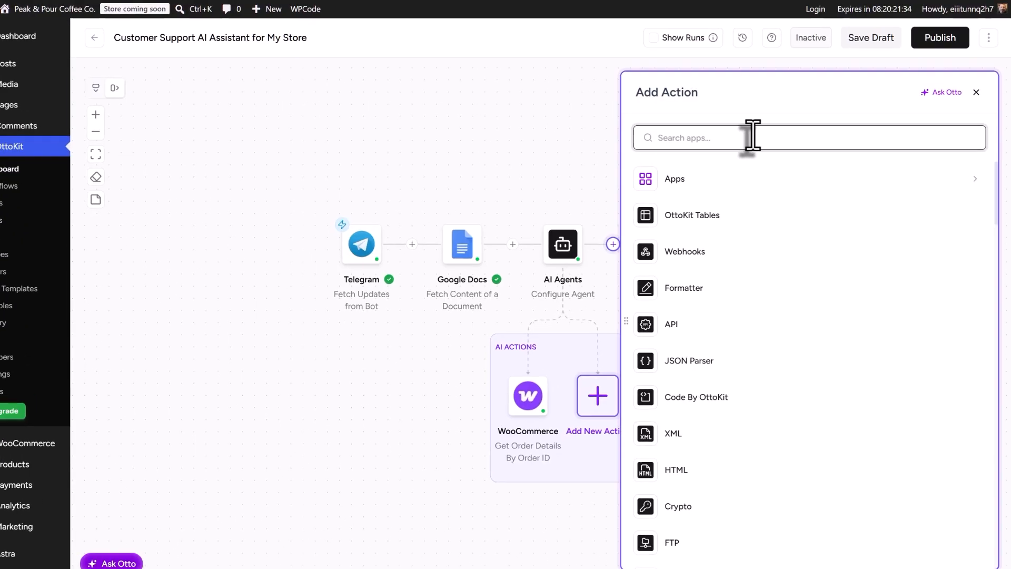
- Add a second WooCommerce AI action with the event Get Orders by Email on the zipwp.site WordPress connection
{"action": "type", "text": "Woo"}
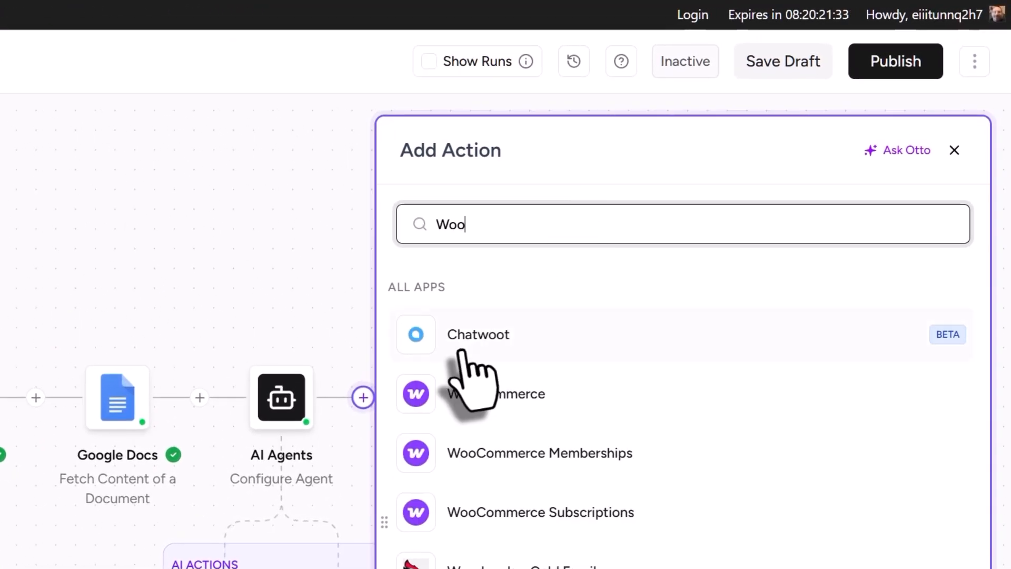
{"action": "left_click", "coordinate": [466, 381]}
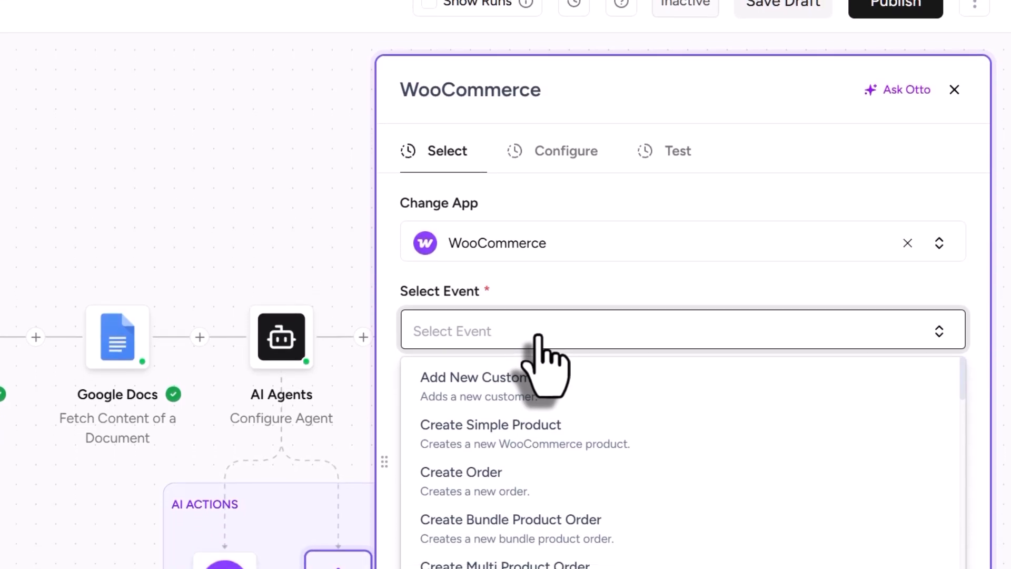
{"action": "type", "text": "Get"}
{"action": "left_click", "coordinate": [524, 513]}
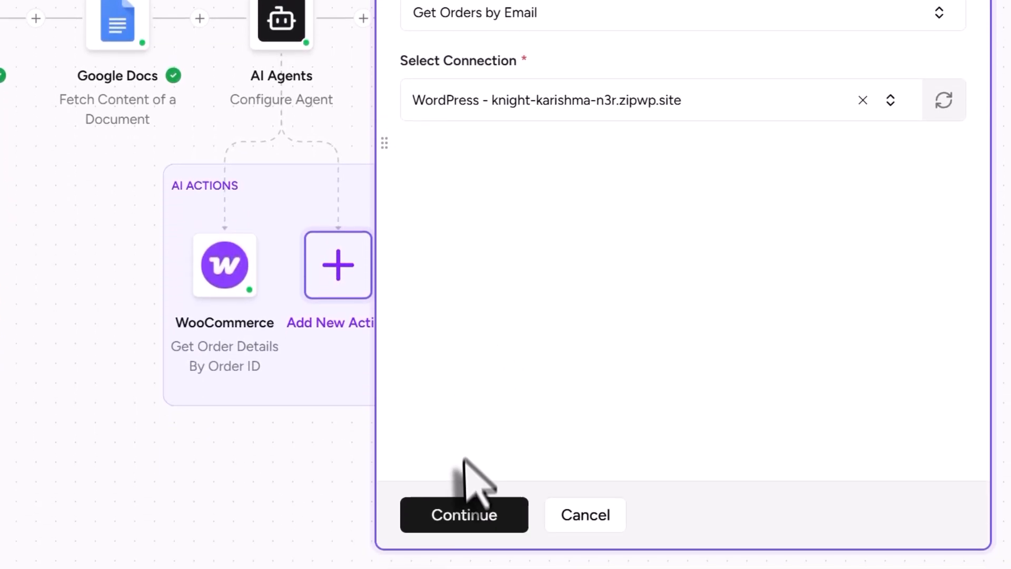
{"action": "left_click", "coordinate": [470, 516]}
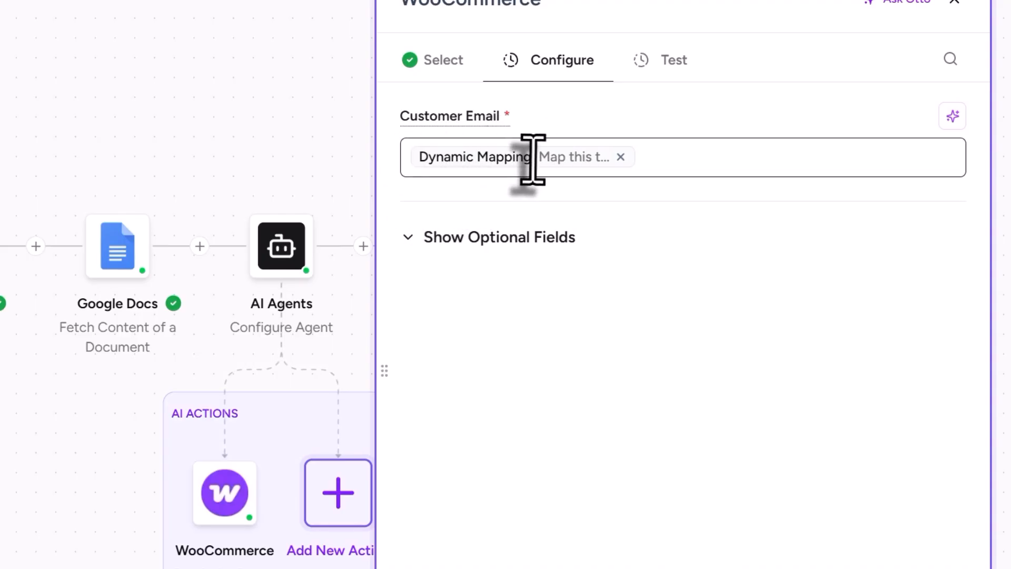
- Reveal the optional fields and set the AI Agent Instruction to get orders by customer email, asking the customer to supply one if missing
{"action": "left_click", "coordinate": [473, 237]}
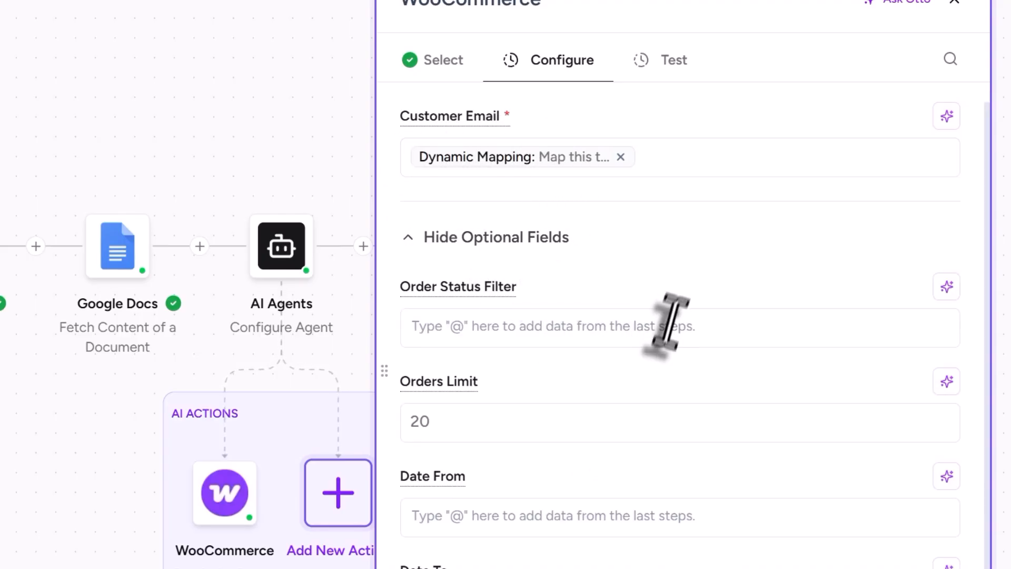
{"action": "scroll", "coordinate": [663, 337], "scroll_direction": "down", "scroll_amount": 3}
{"action": "left_click", "coordinate": [474, 436]}
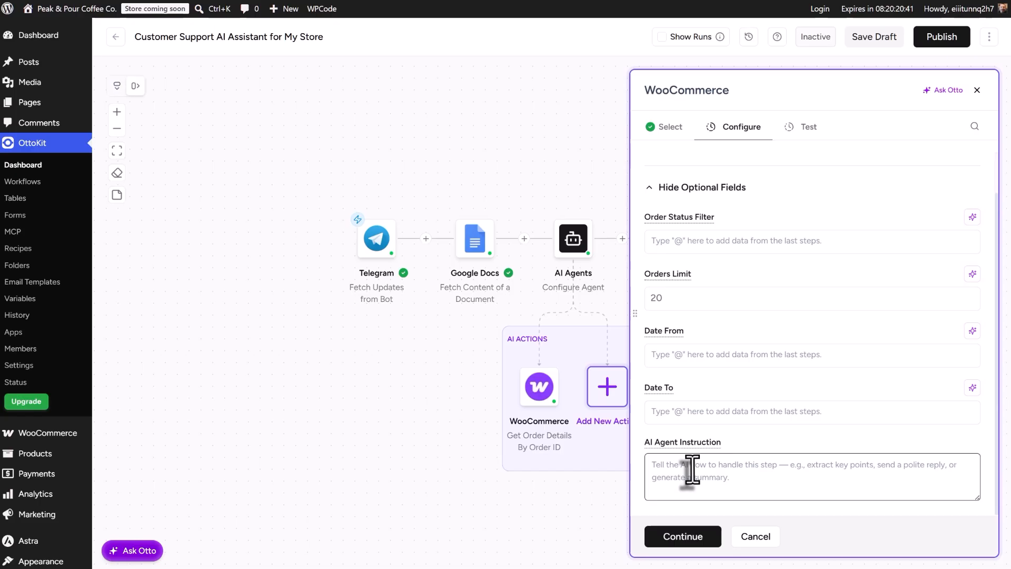
{"action": "type", "text": "Use this tool to get orders by customer email. If you don't have an email, respond to the customer to supply you with one."}
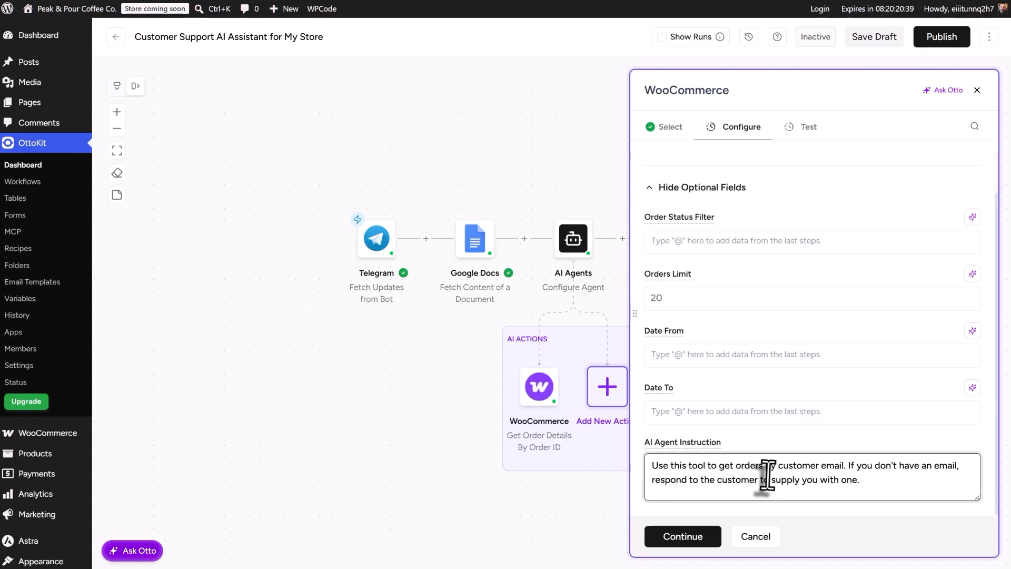
{"action": "left_click", "coordinate": [698, 537]}
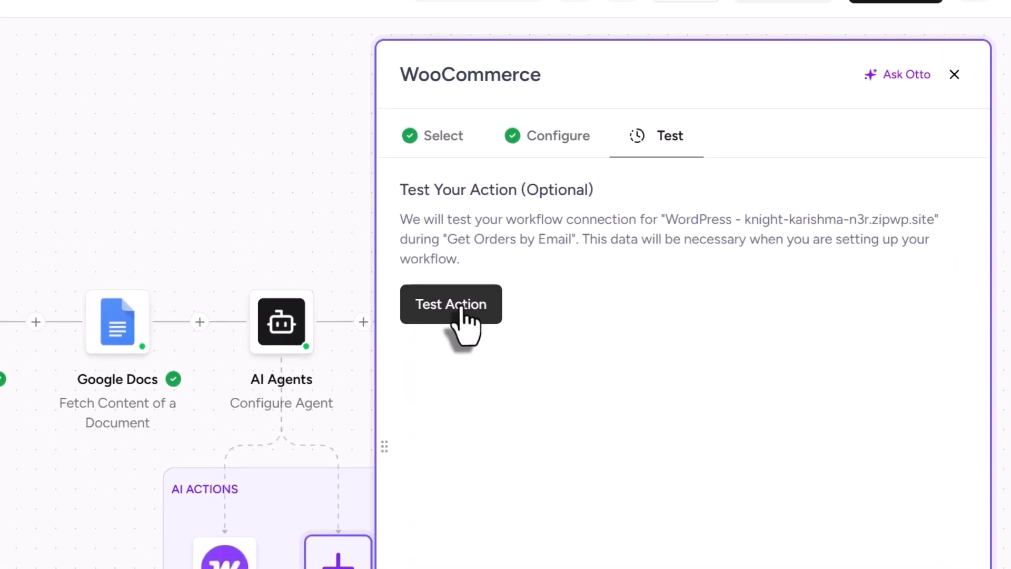
- Test the Get Orders by Email action, check the response message and save the action
{"action": "left_click", "coordinate": [676, 229]}
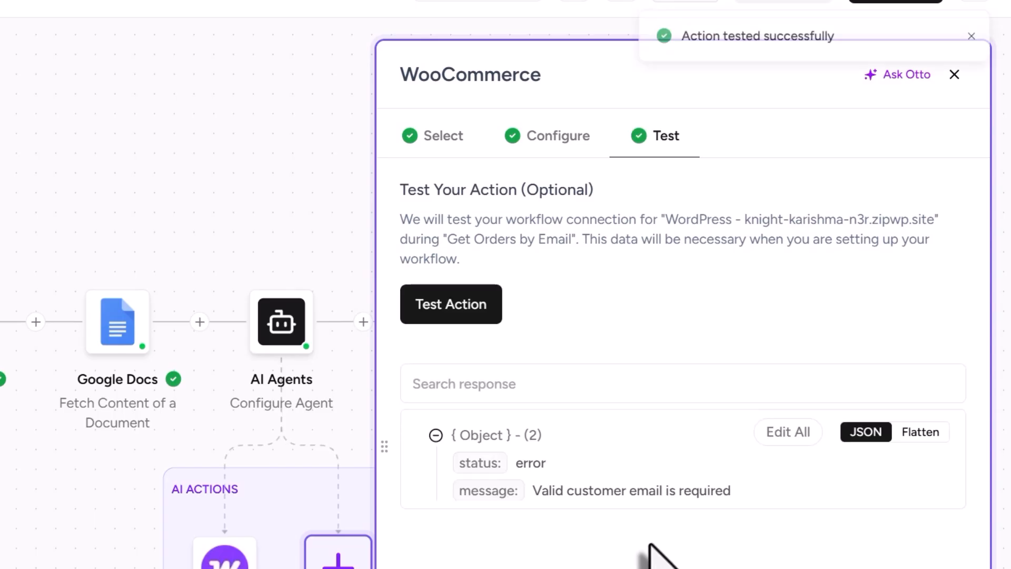
{"action": "left_click_drag", "start_coordinate": [527, 492], "coordinate": [727, 500]}
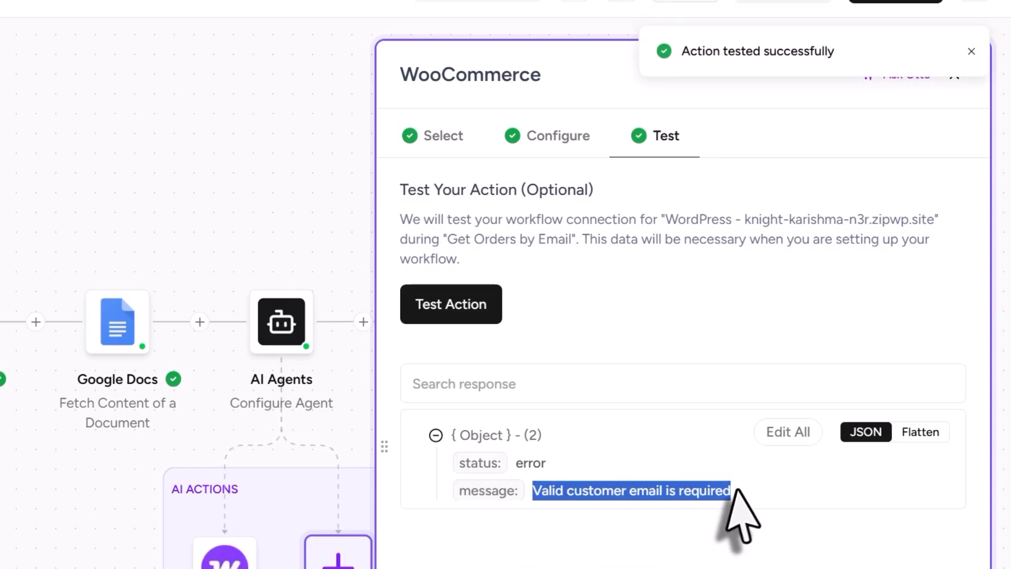
{"action": "left_click", "coordinate": [448, 518]}
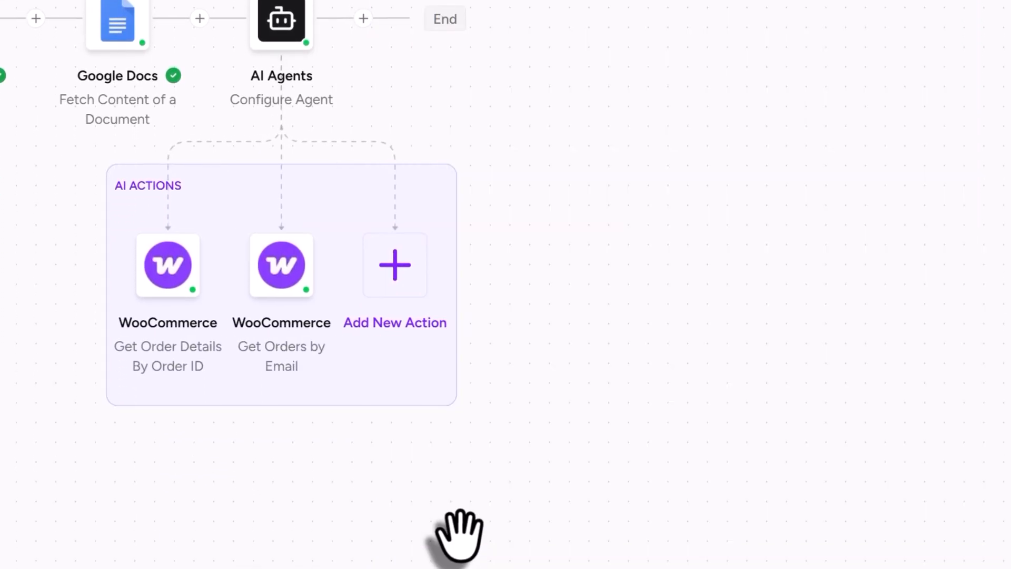
- Add a third WooCommerce AI action with the event Get Customer by Email on the zipwp.site WordPress connection
{"action": "left_click", "coordinate": [405, 274]}
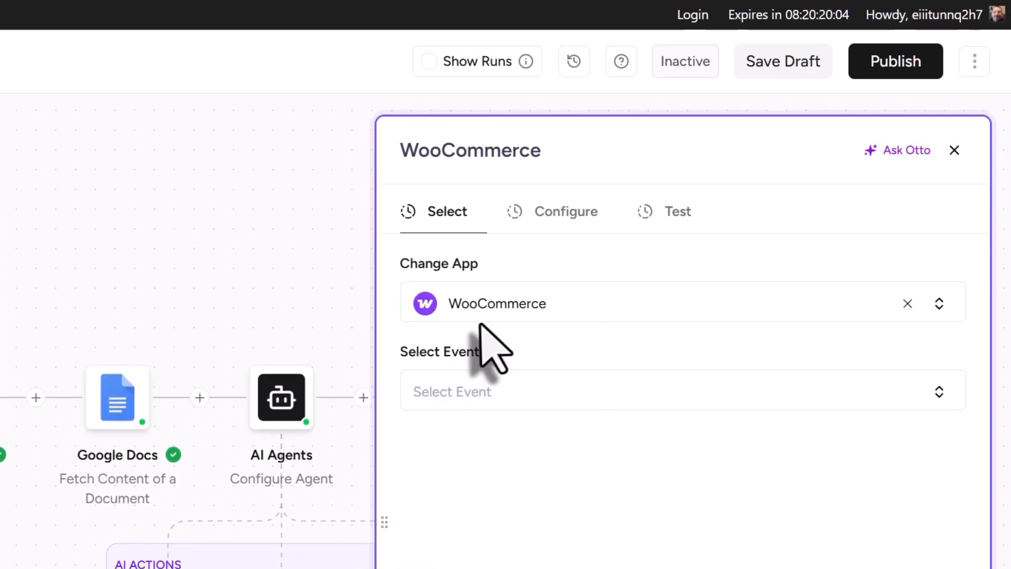
{"action": "left_click", "coordinate": [476, 390]}
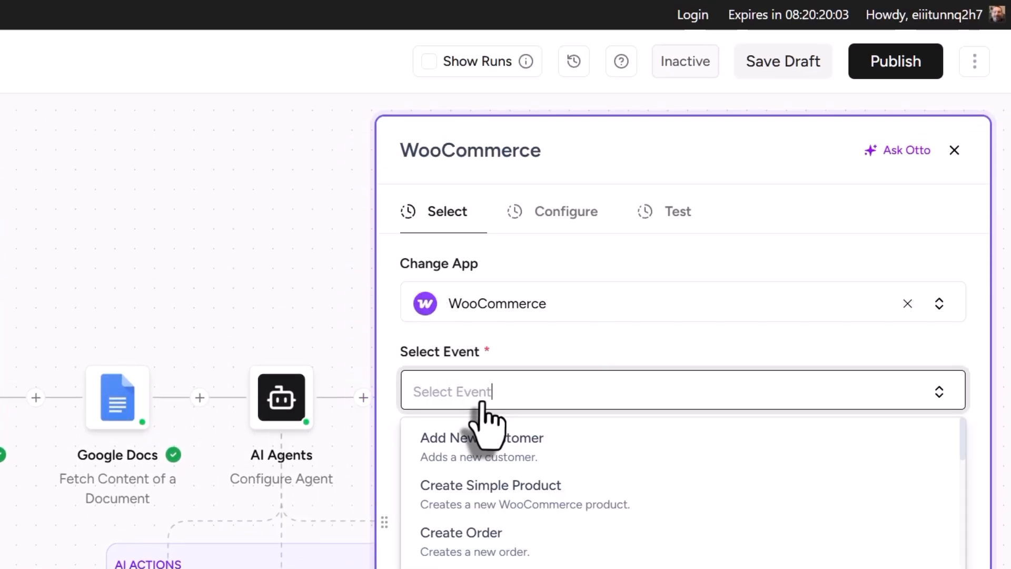
{"action": "type", "text": "Get"}
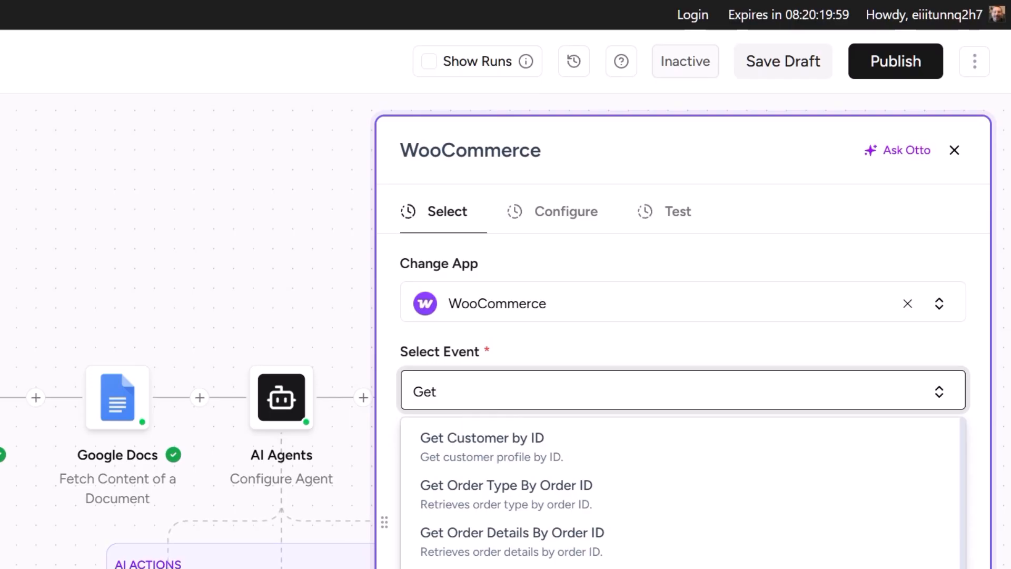
{"action": "left_click", "coordinate": [508, 566]}
{"action": "left_click", "coordinate": [510, 479]}
{"action": "left_click", "coordinate": [505, 330]}
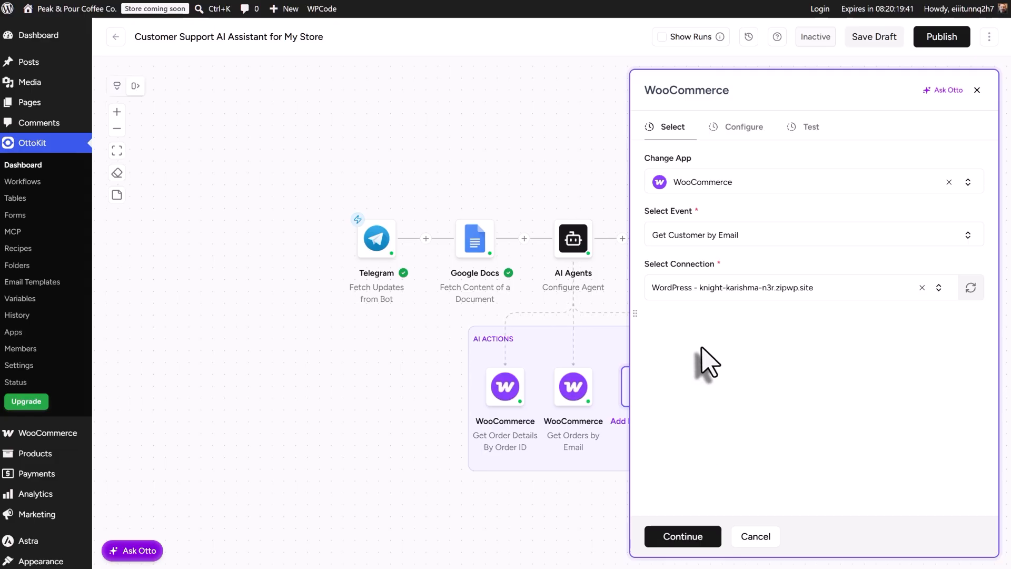
{"action": "left_click", "coordinate": [681, 538]}
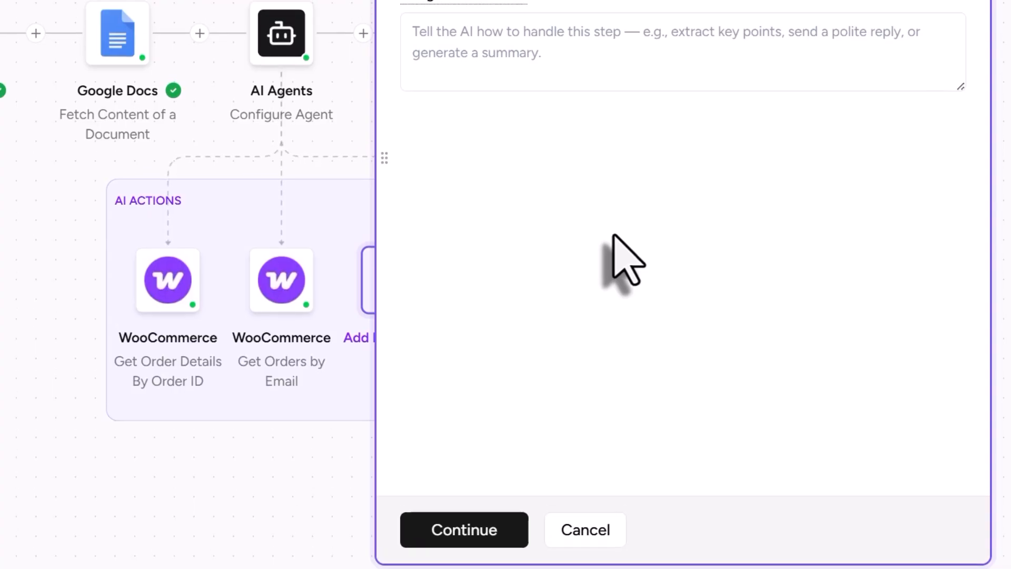
- Set the AI Agent Instruction to get customer data via email address and to ask for one if there is none
{"action": "left_click", "coordinate": [607, 25]}
{"action": "type", "text": "Use this tool to get customer data via email address. If you don't have an email address, ask for one."}
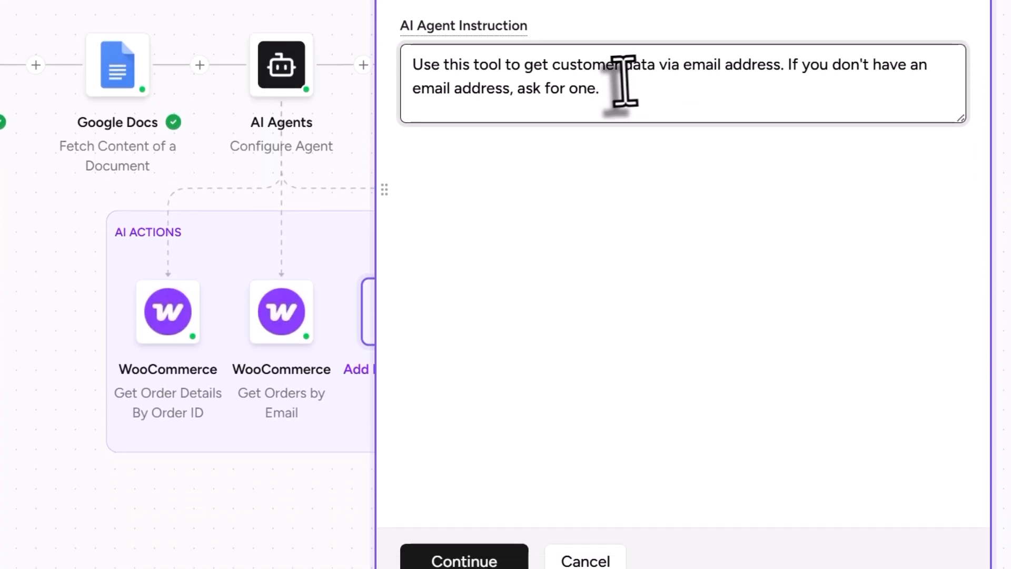
{"action": "left_click", "coordinate": [464, 514]}
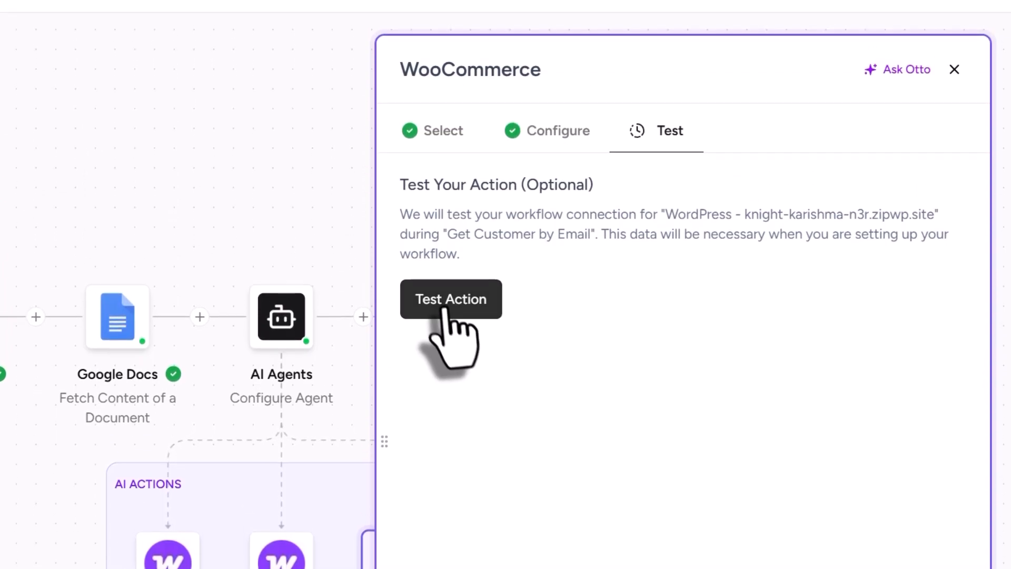
- Test the Get Customer by Email action and save it
{"action": "left_click", "coordinate": [448, 300]}
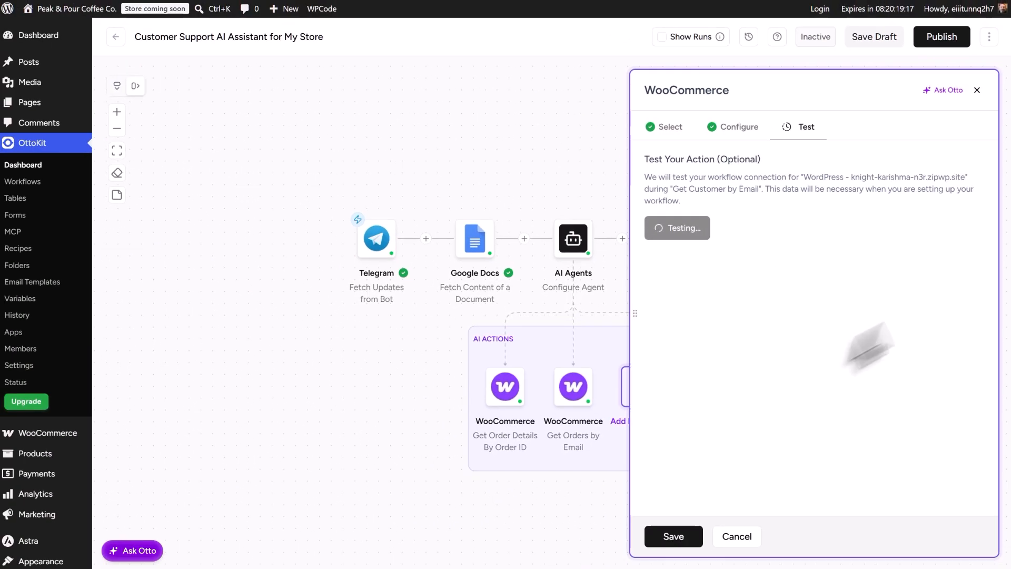
{"action": "left_click", "coordinate": [674, 542]}
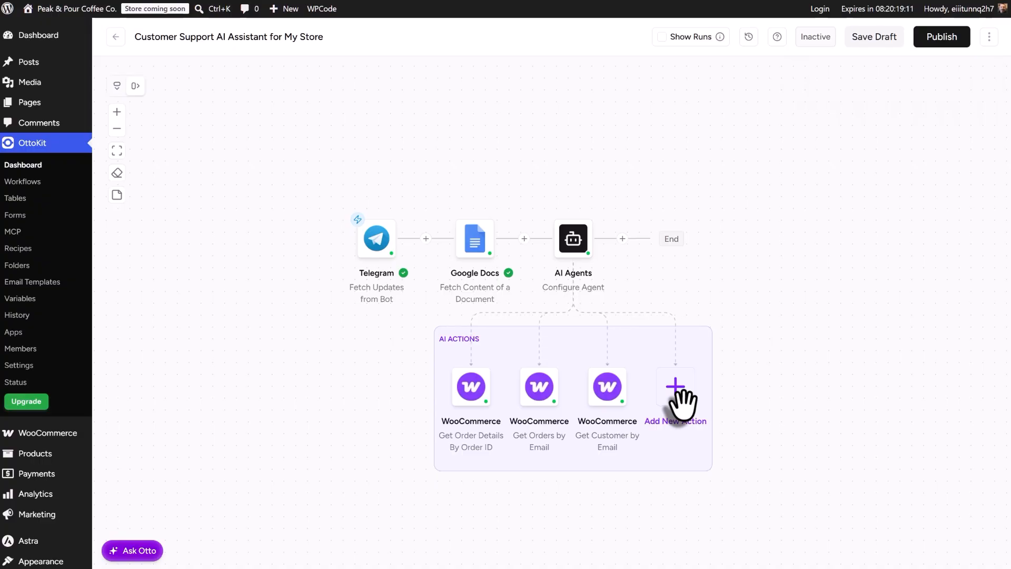
- Add a fourth WooCommerce AI action with an event that retrieves products by status and limit, and proceed to its configuration
{"action": "left_click", "coordinate": [675, 387]}
{"action": "left_click", "coordinate": [480, 403]}
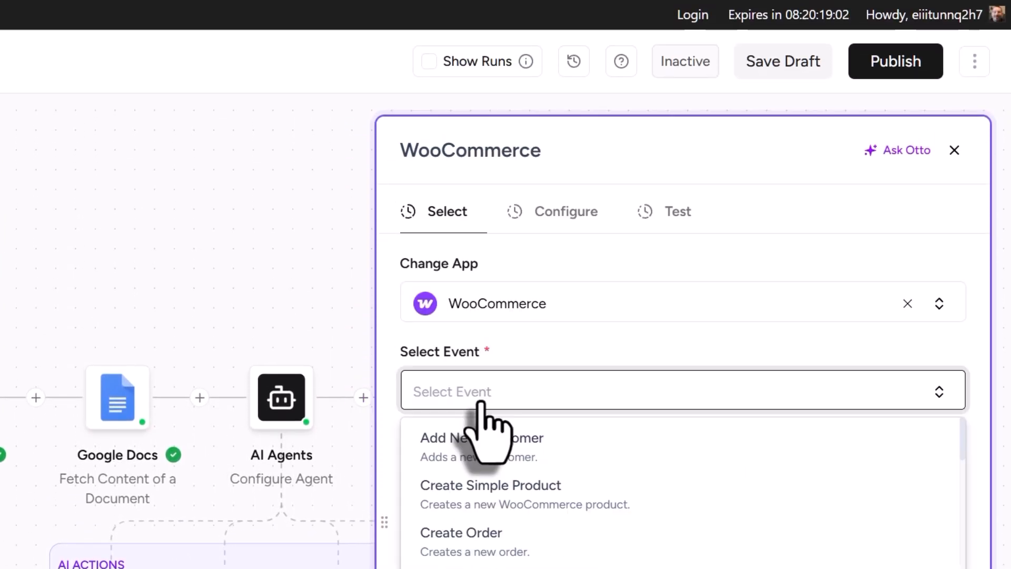
{"action": "type", "text": "Get"}
{"action": "scroll", "coordinate": [510, 505], "scroll_direction": "down", "scroll_amount": 3}
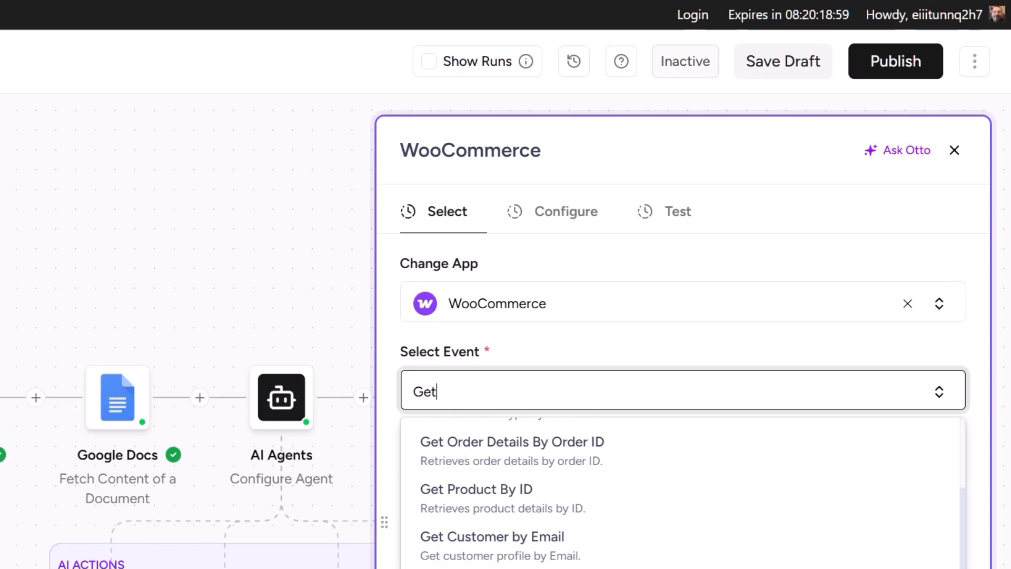
{"action": "left_click", "coordinate": [609, 481]}
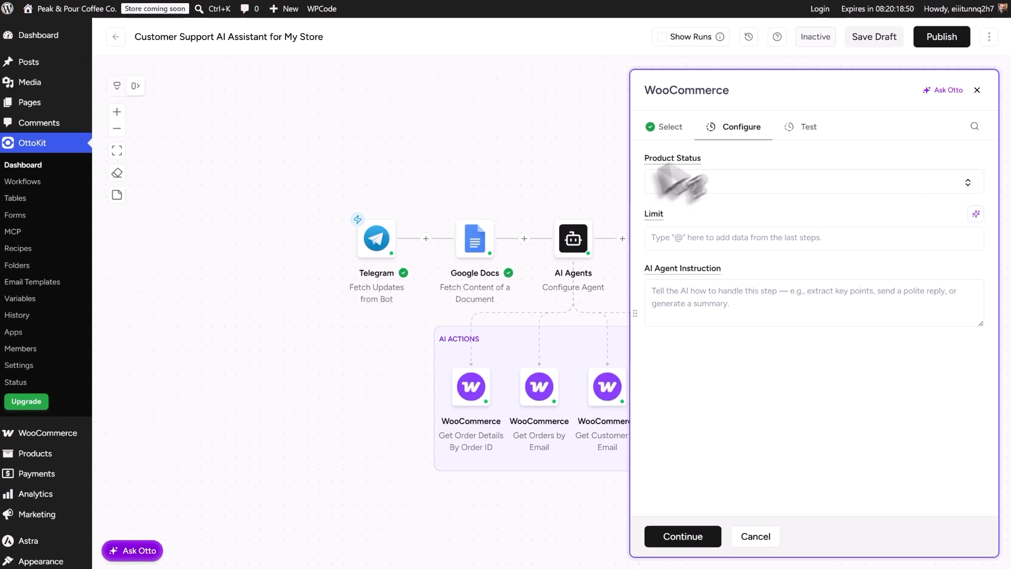
- Set the product status to Published and the AI Agent Instruction to "Use this to answer questions related to specific products."
{"action": "left_click", "coordinate": [683, 182]}
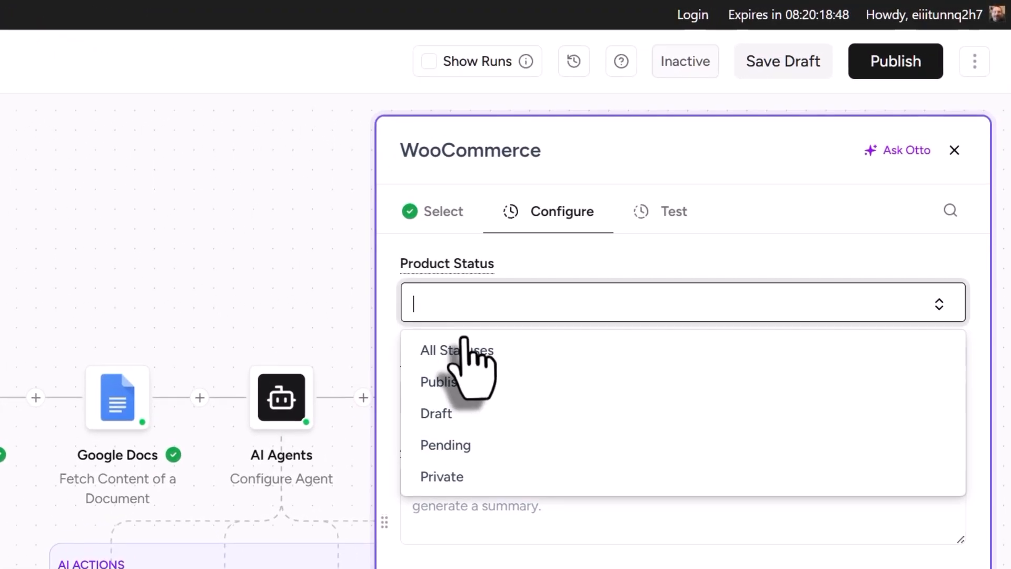
{"action": "left_click", "coordinate": [467, 383]}
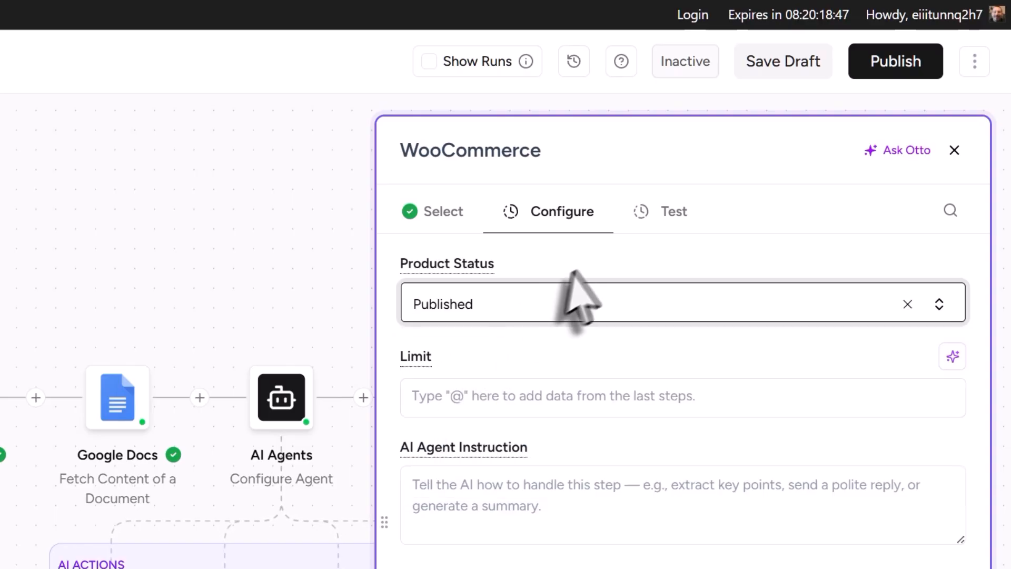
{"action": "left_click", "coordinate": [476, 403]}
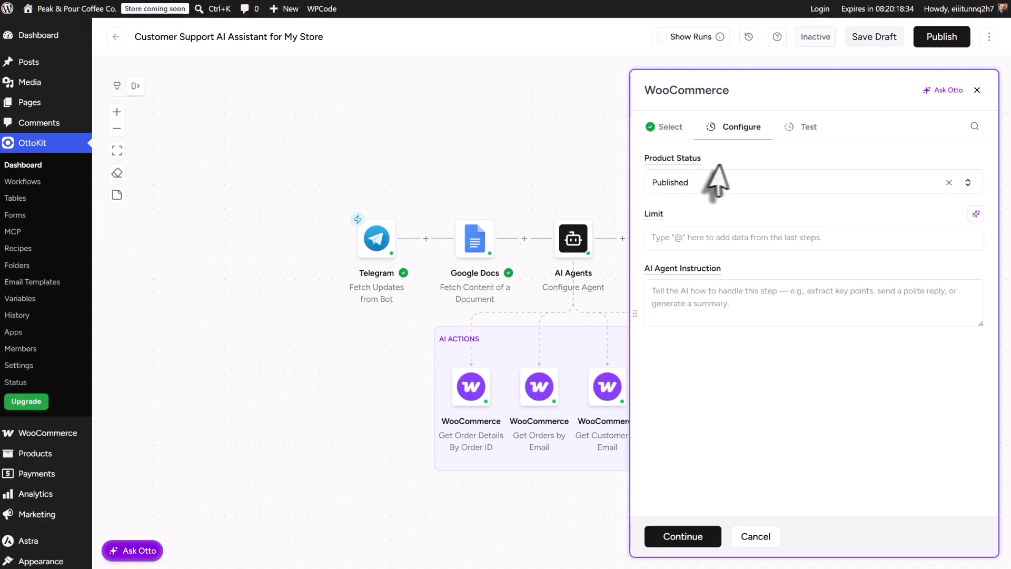
{"action": "left_click", "coordinate": [671, 243]}
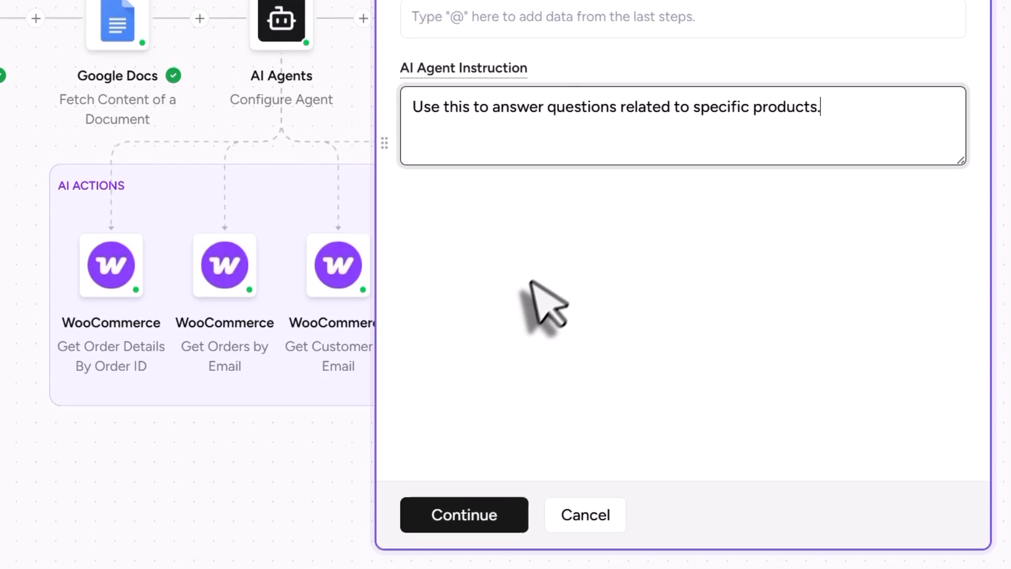
- Test the WooCommerce Get All Products action and save it
{"action": "left_click", "coordinate": [478, 515]}
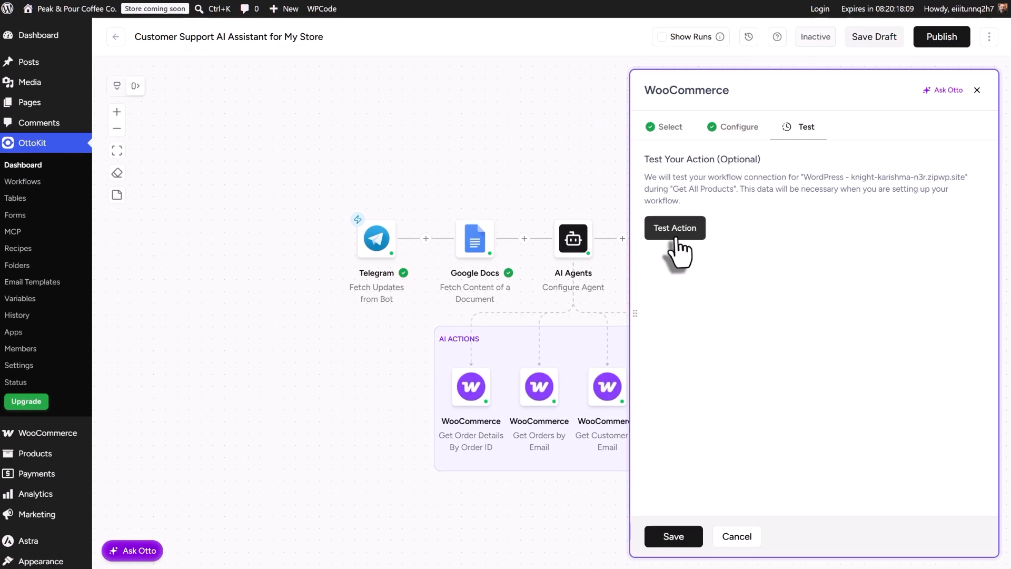
{"action": "left_click", "coordinate": [675, 229]}
{"action": "left_click", "coordinate": [677, 543]}
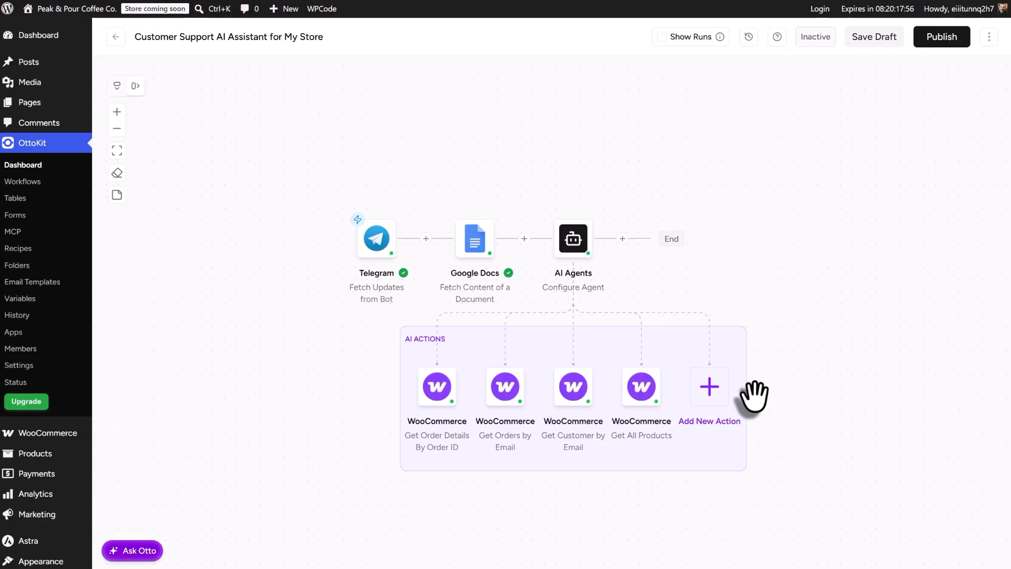
- Add a Slack AI action with the event Send Message to Channel on the existing Slack connection, and proceed to its configuration
{"action": "left_click", "coordinate": [709, 388]}
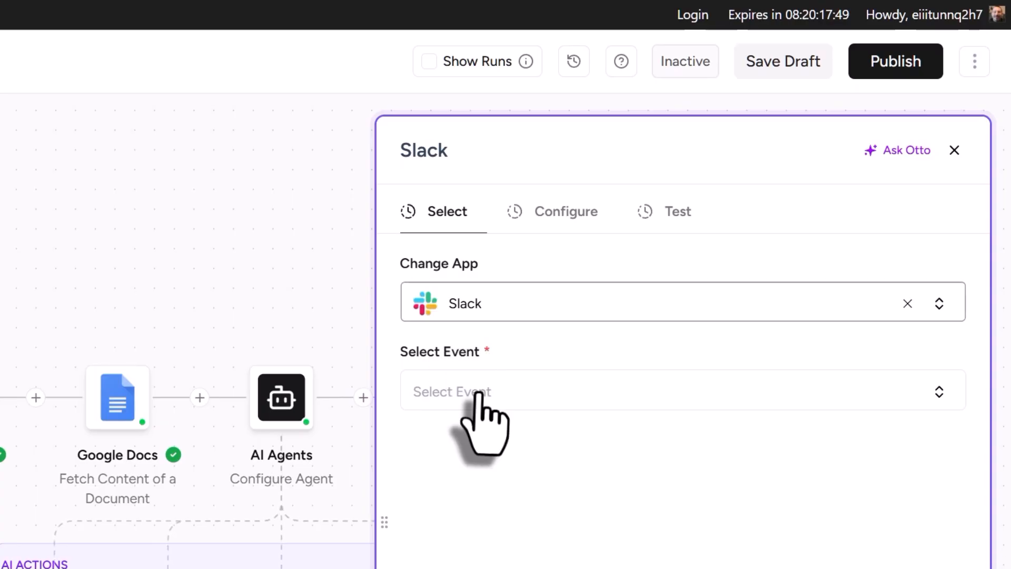
{"action": "left_click", "coordinate": [480, 392]}
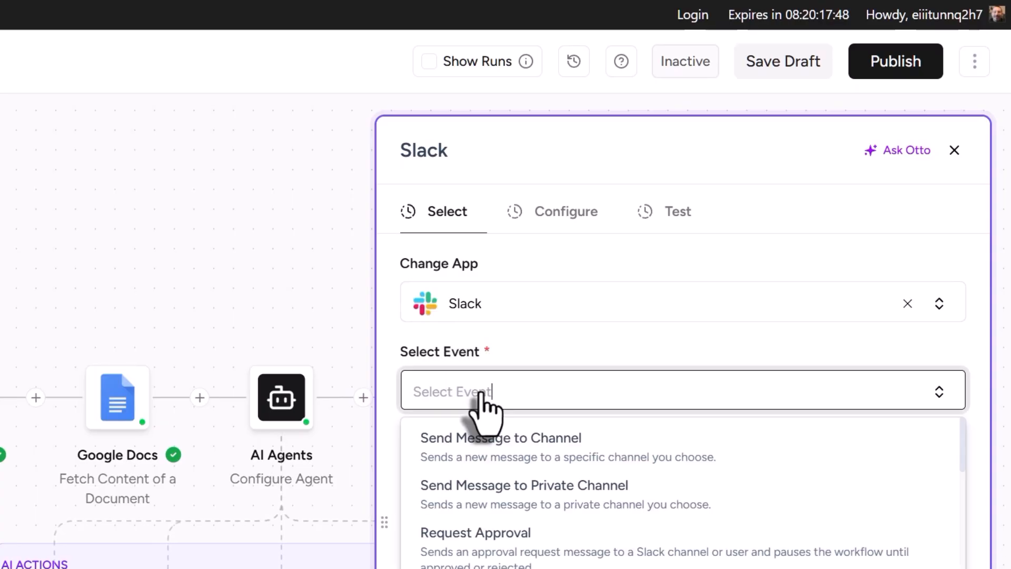
{"action": "left_click", "coordinate": [506, 446]}
{"action": "left_click", "coordinate": [492, 479]}
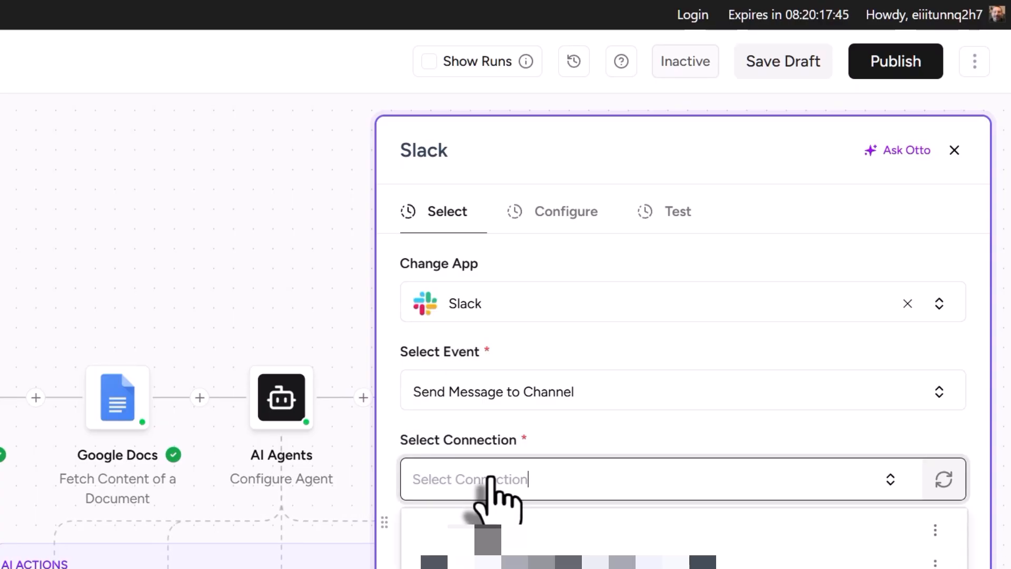
{"action": "left_click", "coordinate": [500, 533]}
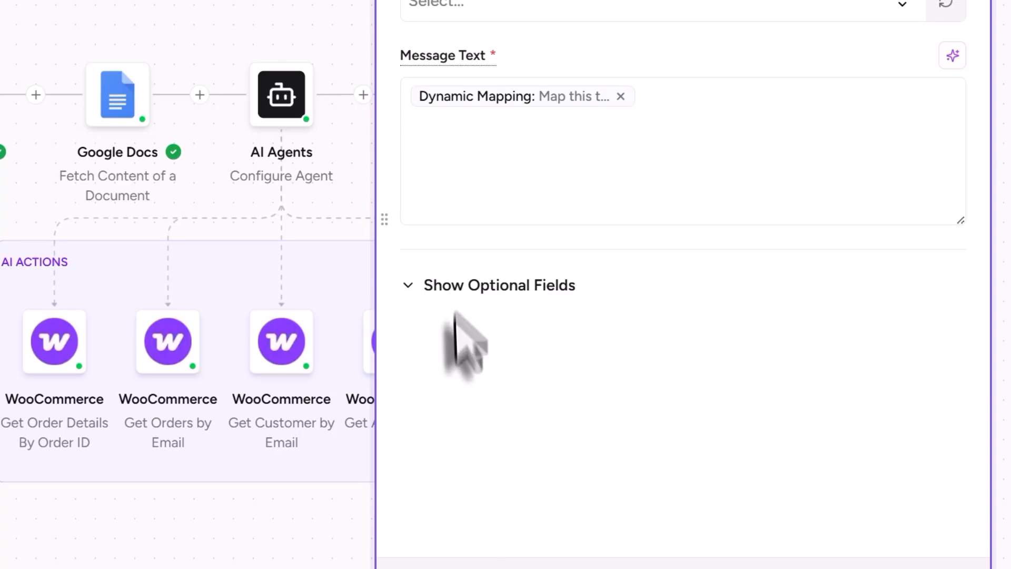
- Set the Slack action's channel to customer-support
{"action": "left_click", "coordinate": [466, 6]}
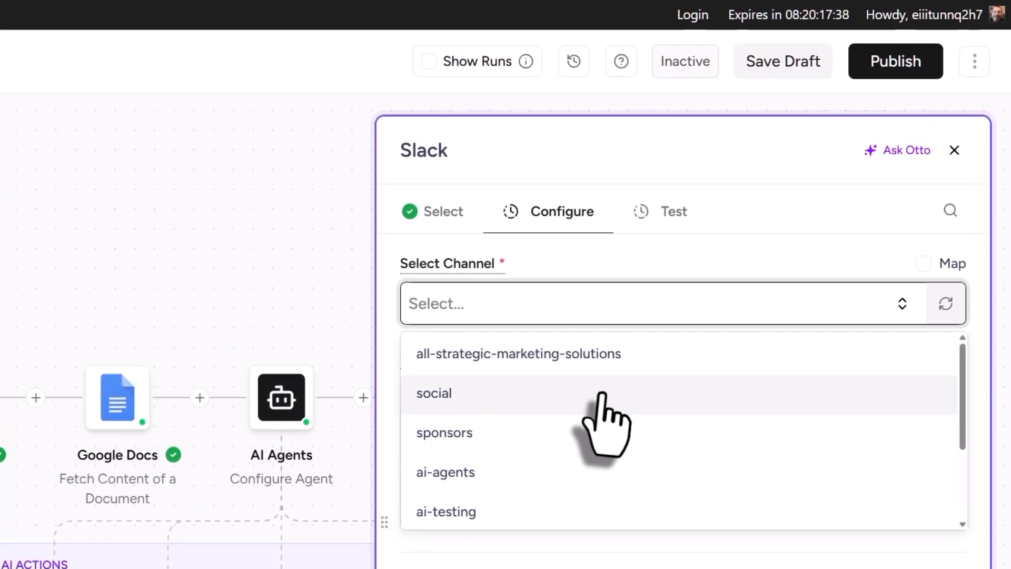
{"action": "scroll", "coordinate": [598, 406], "scroll_direction": "down", "scroll_amount": 2}
{"action": "scroll", "coordinate": [563, 463], "scroll_direction": "down", "scroll_amount": 1}
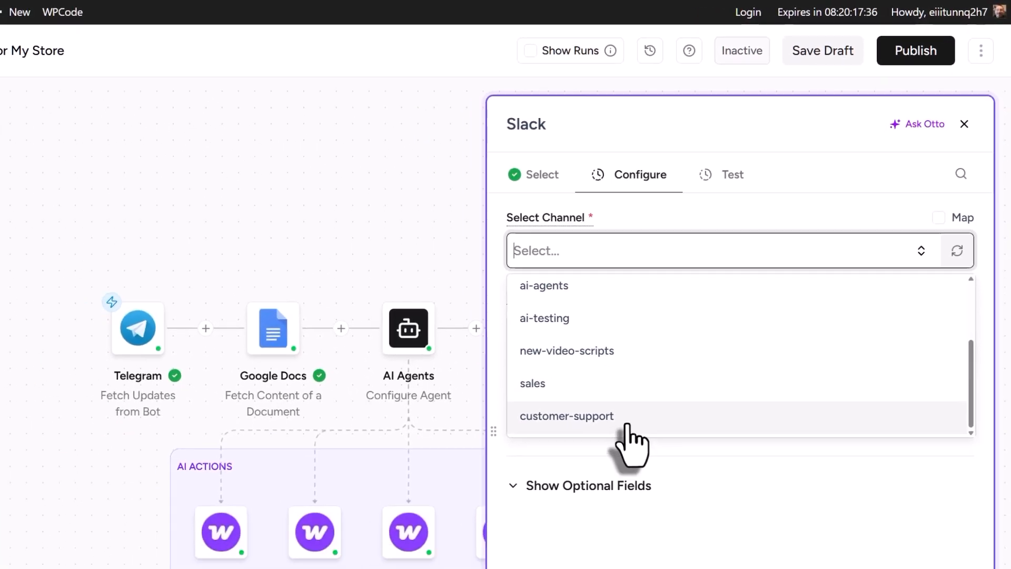
{"action": "left_click", "coordinate": [548, 519]}
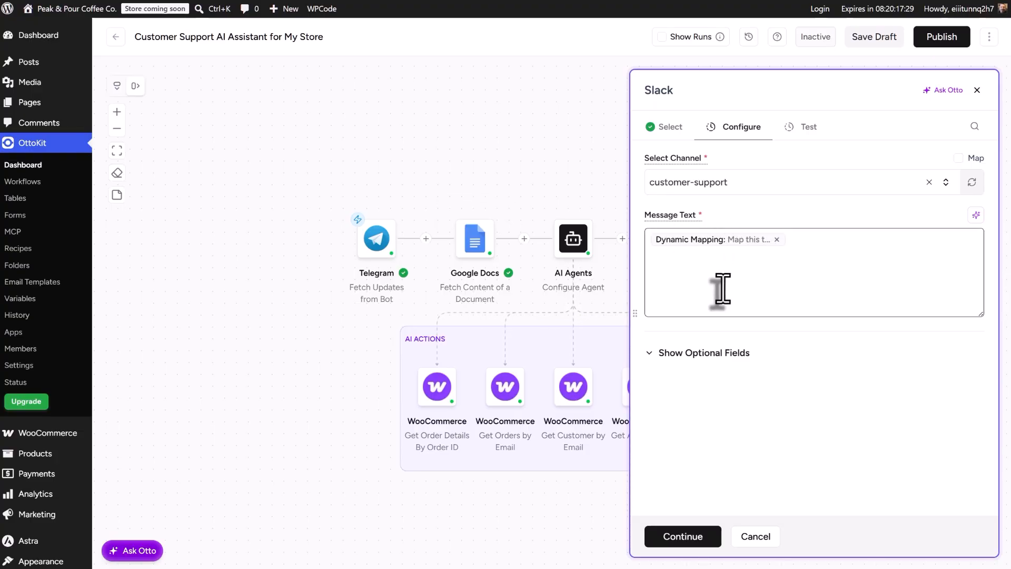
- Set the AI Agent Instruction to notify customer support via Slack when the response is "We've escalated your request to our customer support team..."
{"action": "left_click", "coordinate": [704, 352]}
{"action": "scroll", "coordinate": [855, 374], "scroll_direction": "down", "scroll_amount": 1}
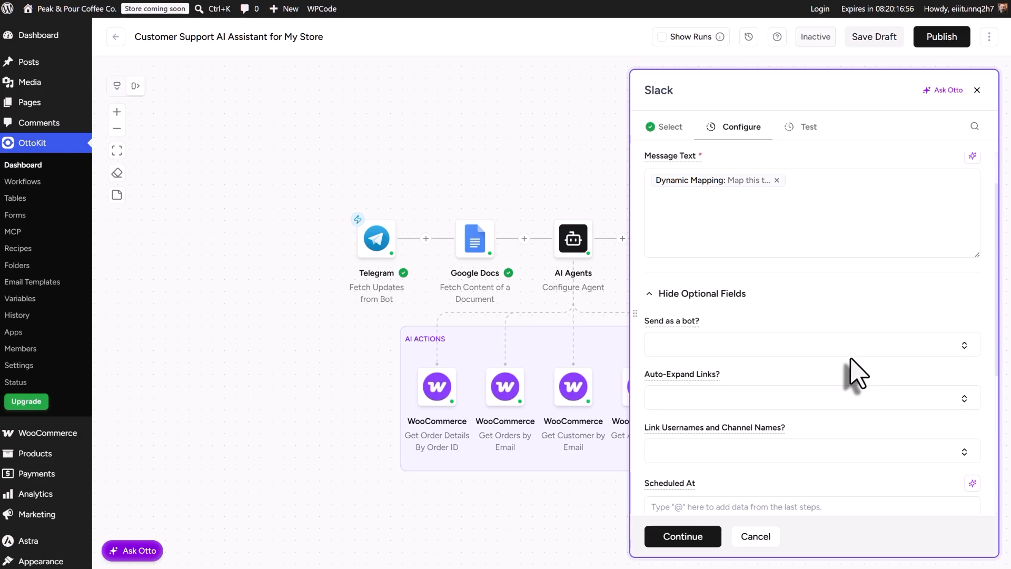
{"action": "scroll", "coordinate": [855, 374], "scroll_direction": "down", "scroll_amount": 2}
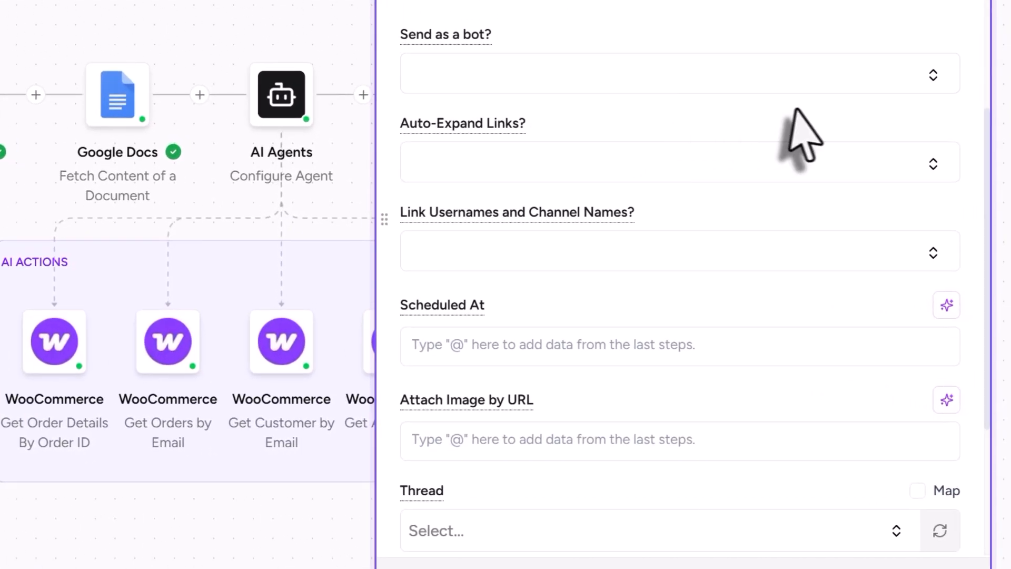
{"action": "scroll", "coordinate": [821, 158], "scroll_direction": "down", "scroll_amount": 3}
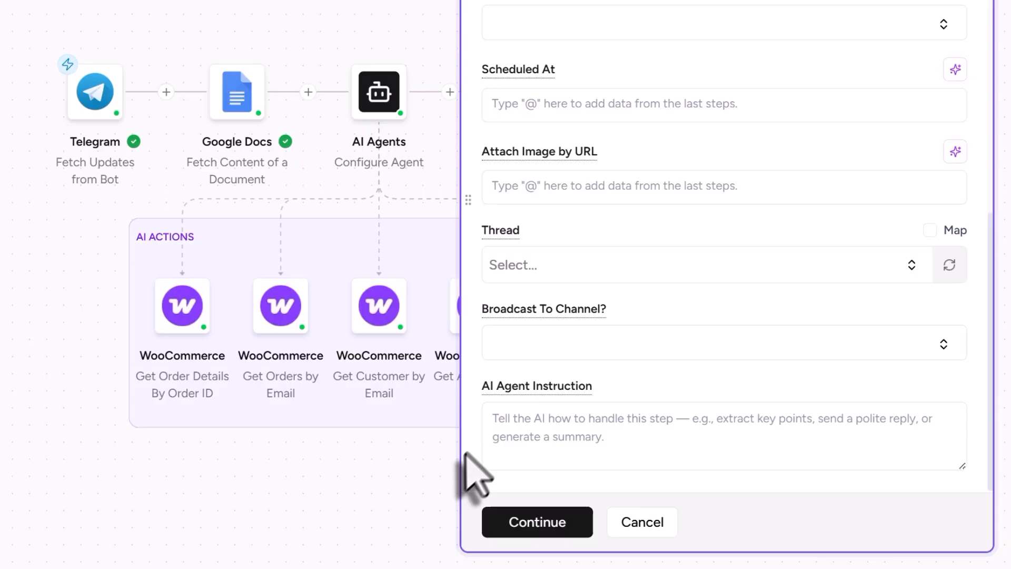
{"action": "left_click", "coordinate": [459, 510]}
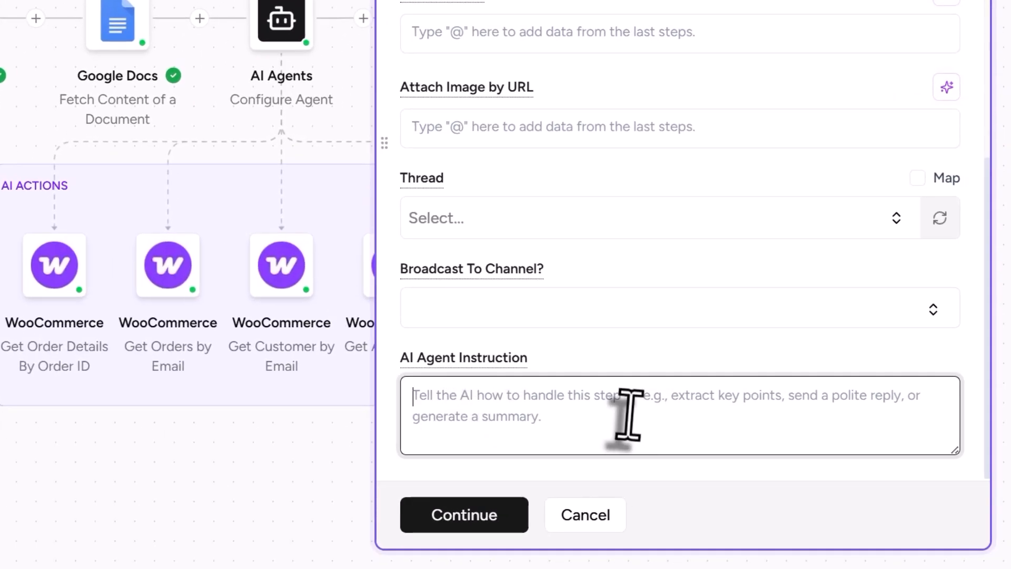
{"action": "type", "text": "Use the Slack messaging to notify customer support when the response is \"We've escalated your request to our customer support team. They will follow up with you via email.\""}
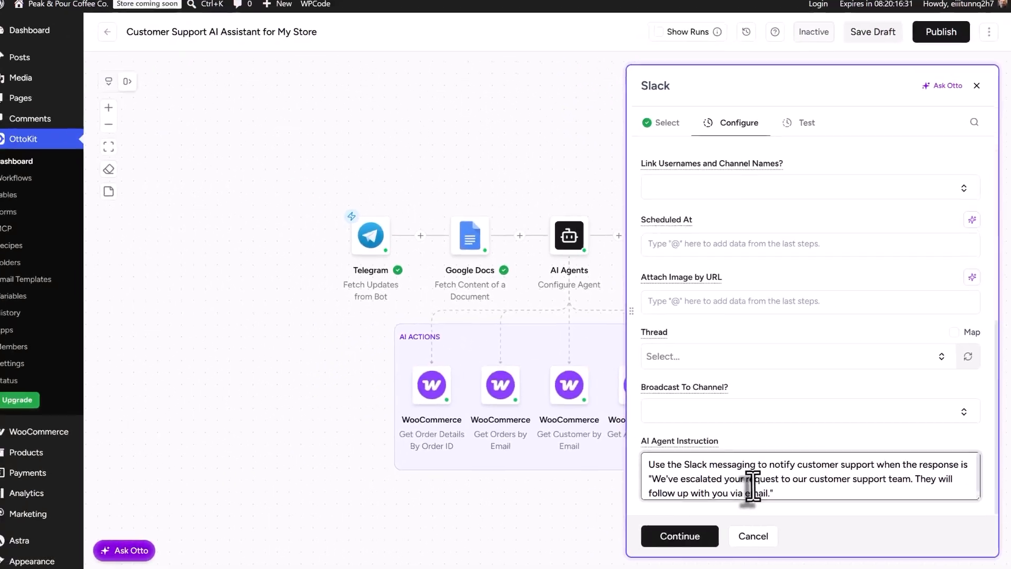
- Test the Slack Send Message to Channel action and save it
{"action": "left_click", "coordinate": [689, 546]}
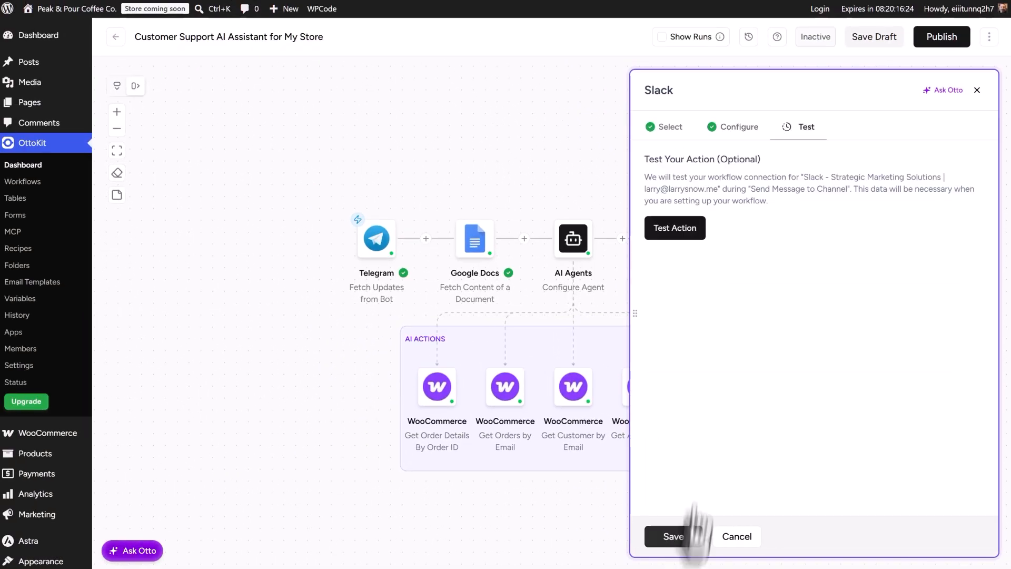
{"action": "left_click", "coordinate": [675, 229]}
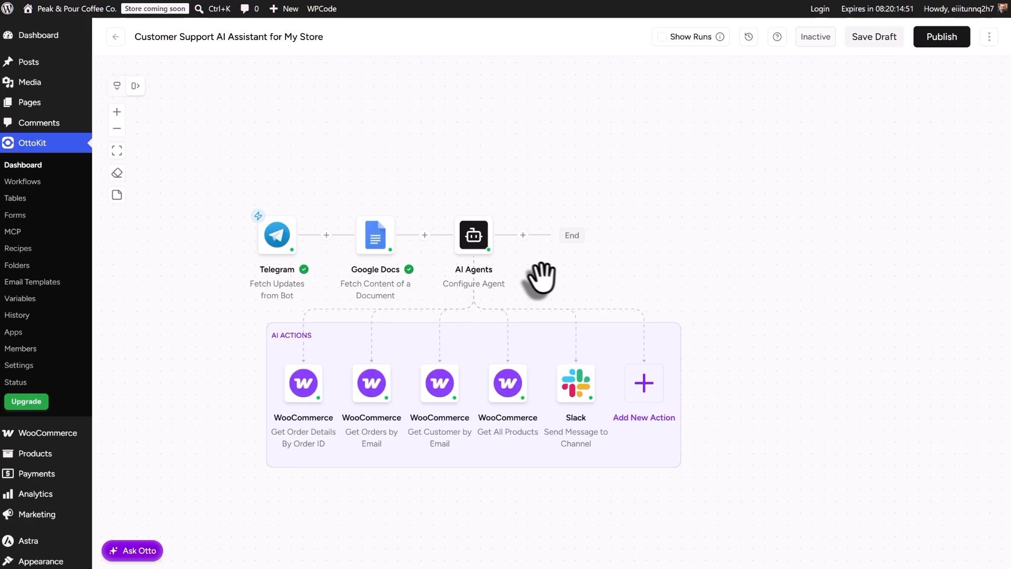
- Add a Telegram action after the AI Agents step with the event Send Message on the Woo CS Assistant connection, and proceed to its configuration
{"action": "left_click", "coordinate": [522, 235]}
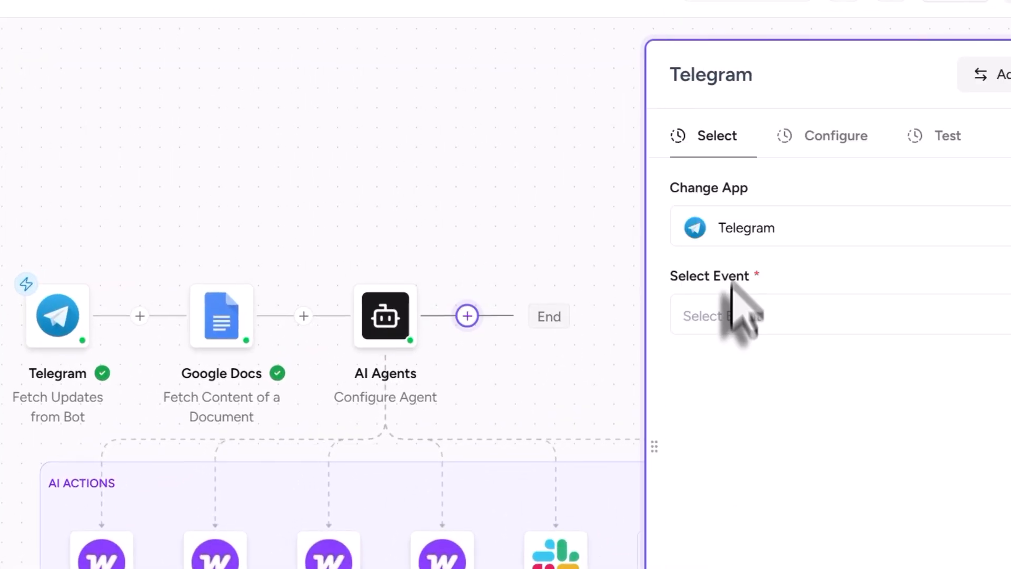
{"action": "left_click", "coordinate": [750, 316]}
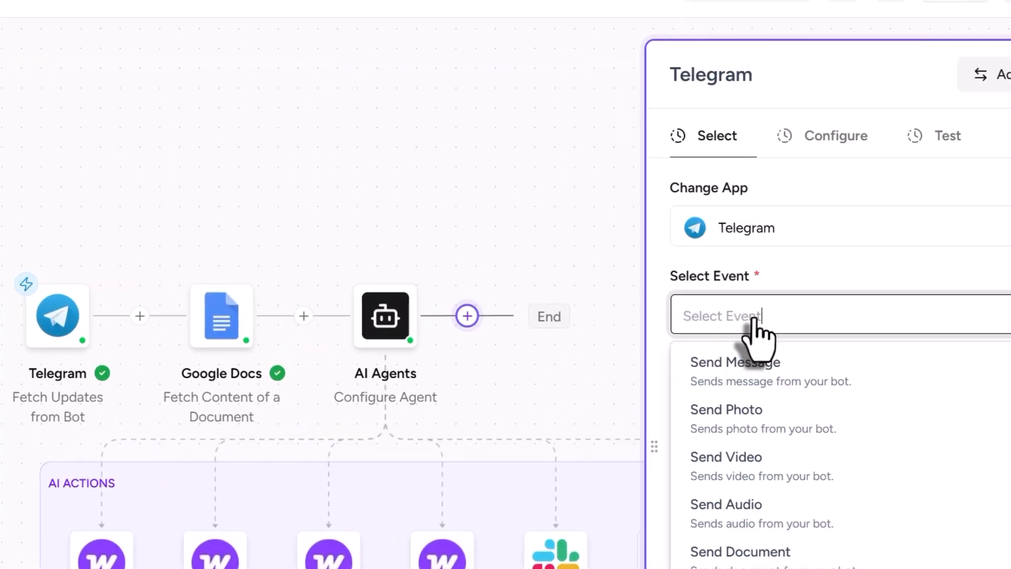
{"action": "left_click", "coordinate": [813, 366]}
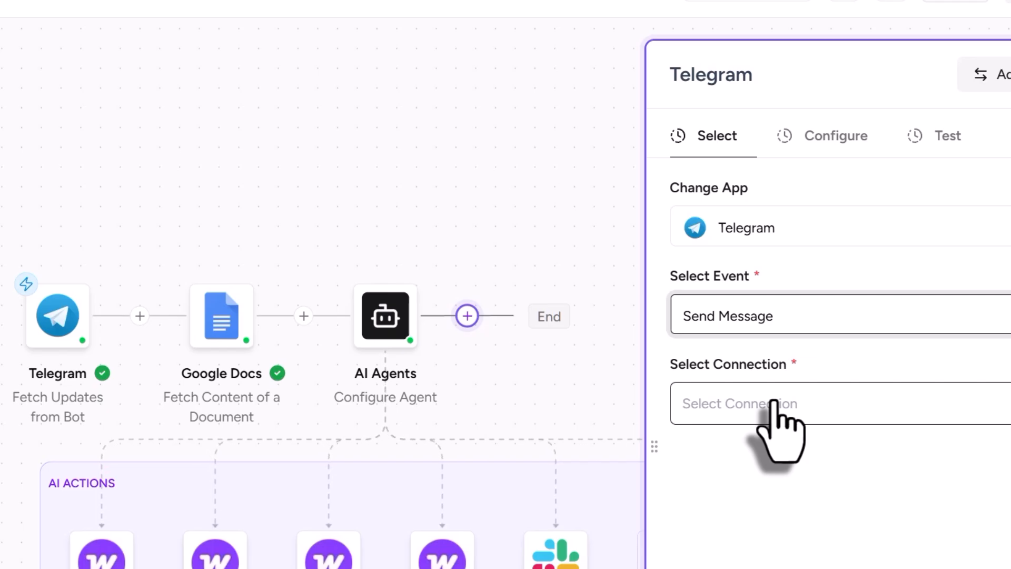
{"action": "left_click", "coordinate": [773, 404]}
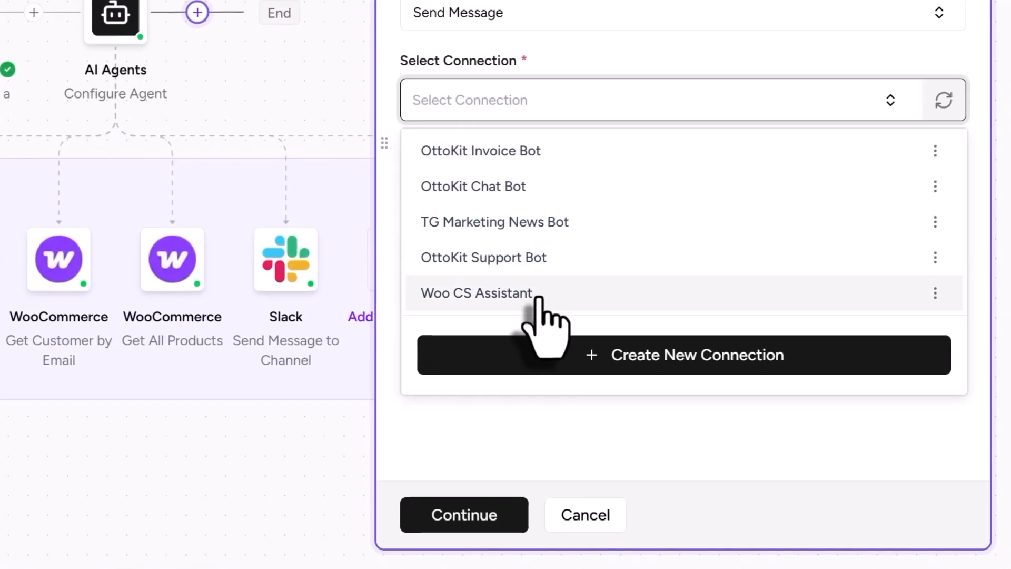
{"action": "left_click", "coordinate": [538, 298]}
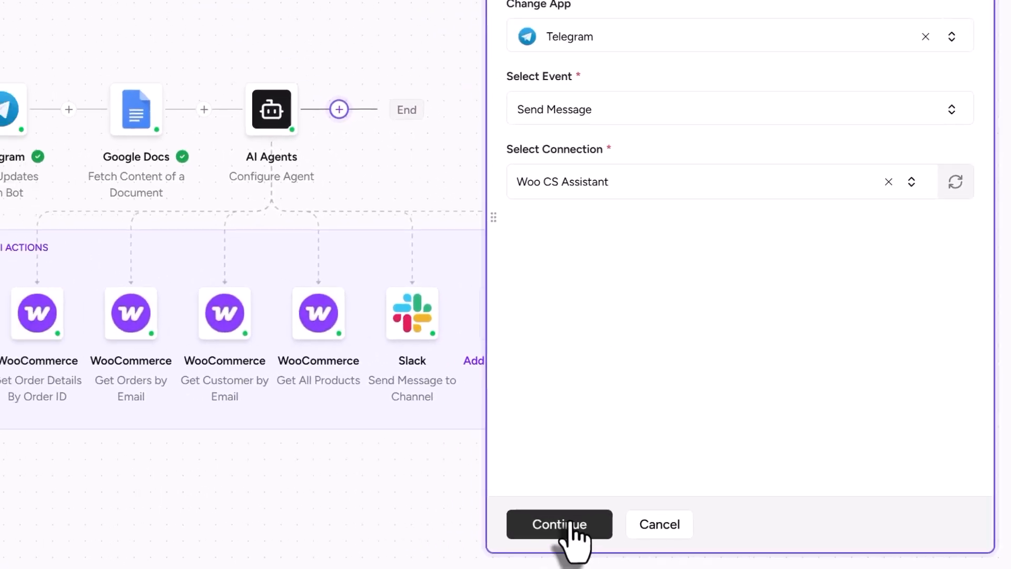
{"action": "left_click", "coordinate": [471, 516]}
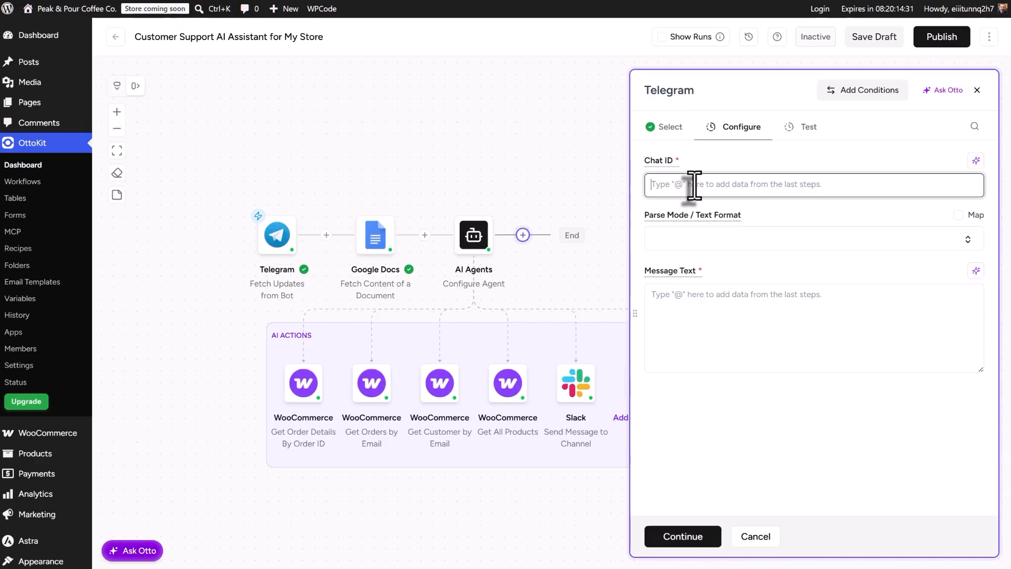
- Map the Chat ID to the Telegram trigger's Message Chat Id and the message text to the AI agent's Response Output
{"action": "type", "text": "@"}
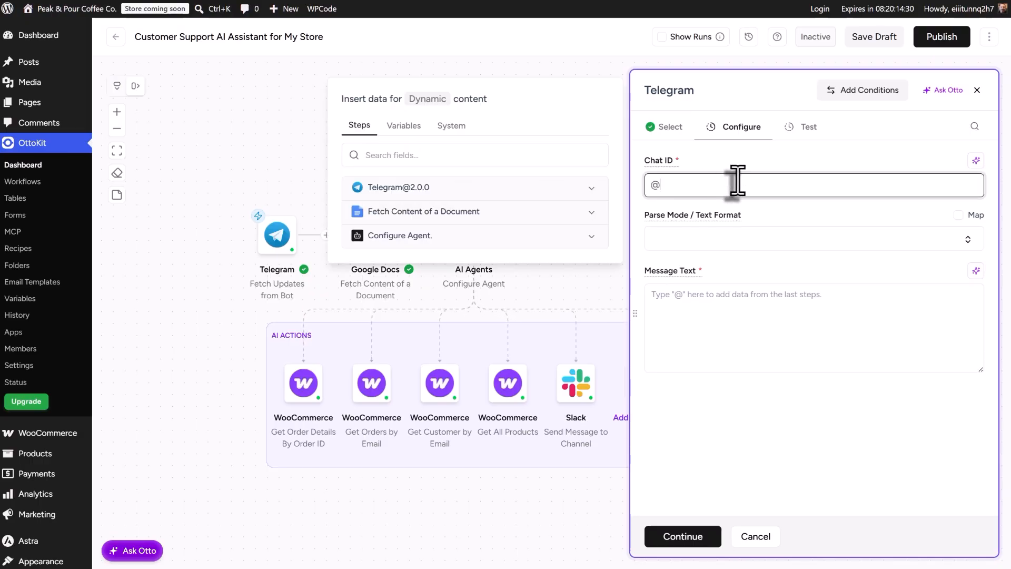
{"action": "left_click", "coordinate": [441, 202]}
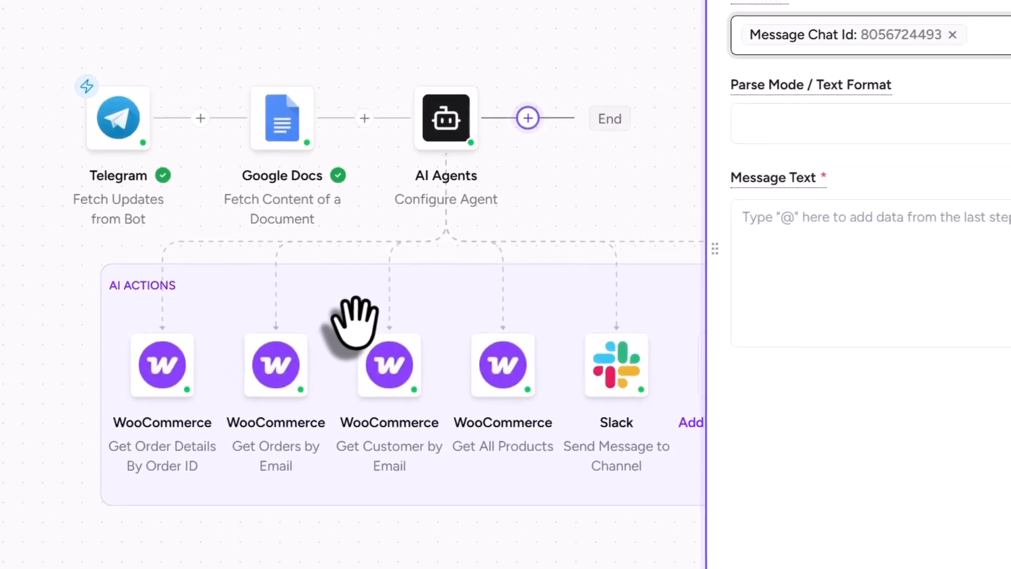
{"action": "left_click", "coordinate": [990, 190]}
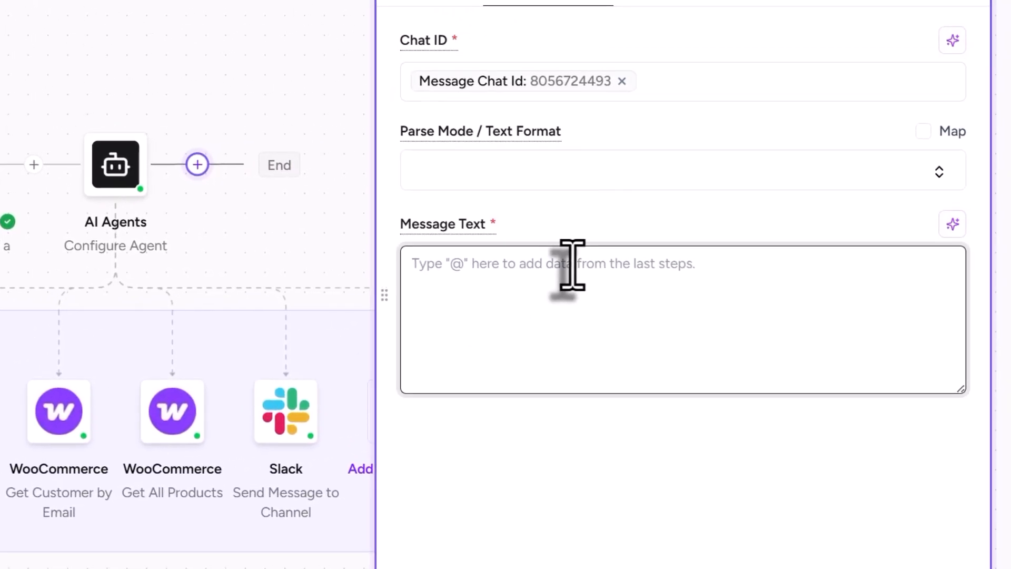
{"action": "type", "text": "@"}
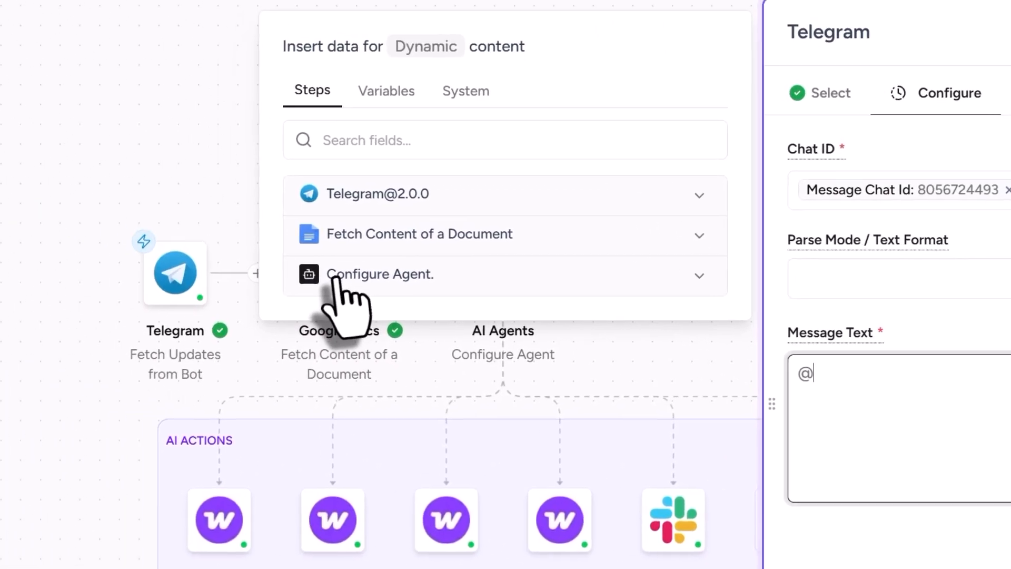
{"action": "left_click", "coordinate": [355, 280]}
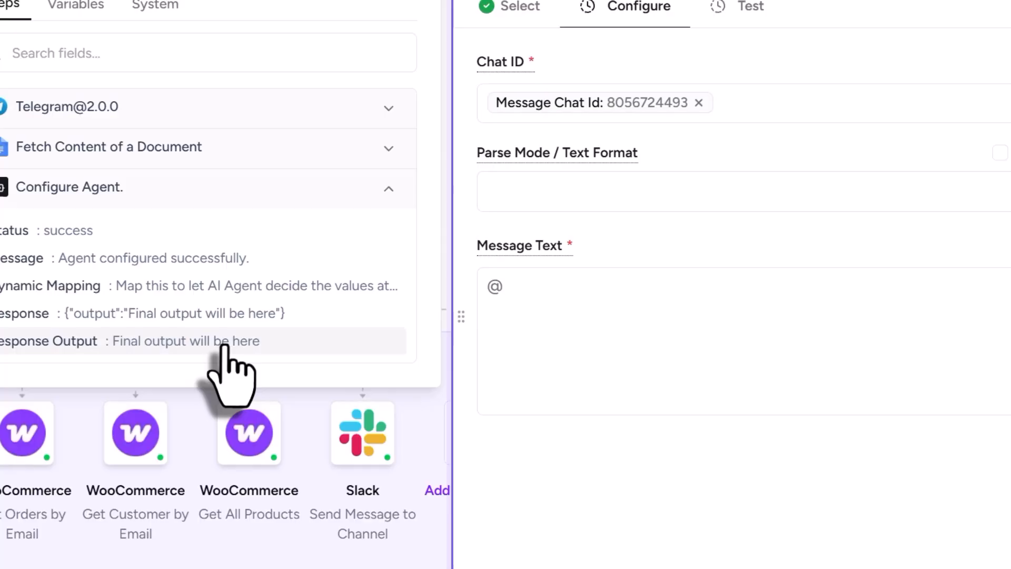
{"action": "left_click", "coordinate": [225, 343]}
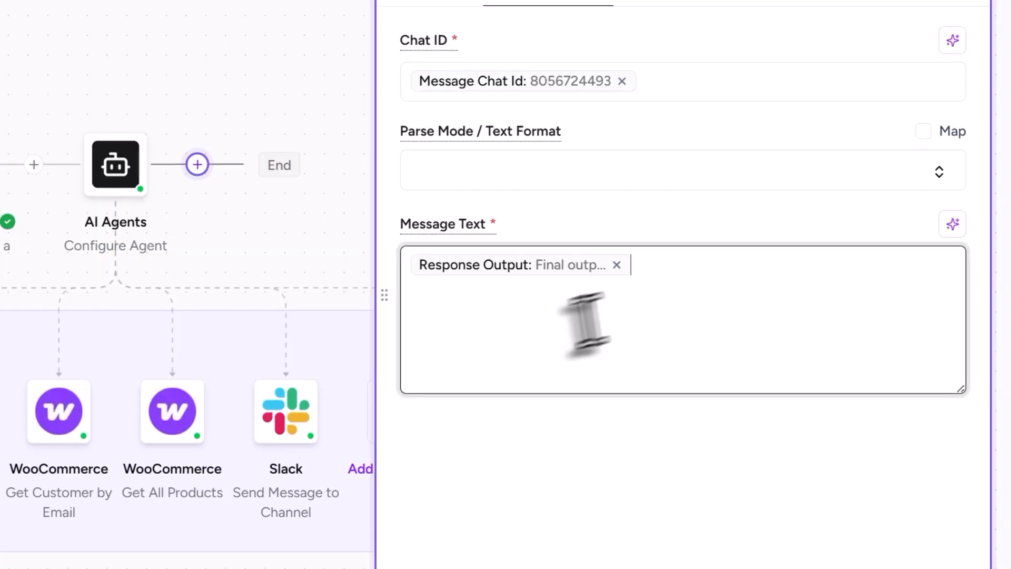
- Test the Telegram Send Message action
{"action": "left_click", "coordinate": [466, 516]}
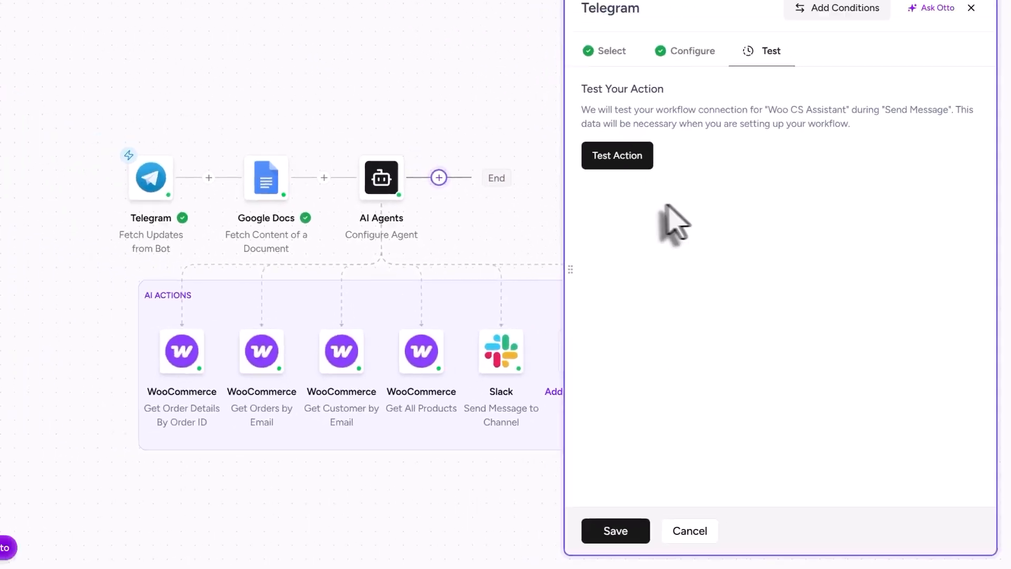
{"action": "left_click", "coordinate": [667, 220]}
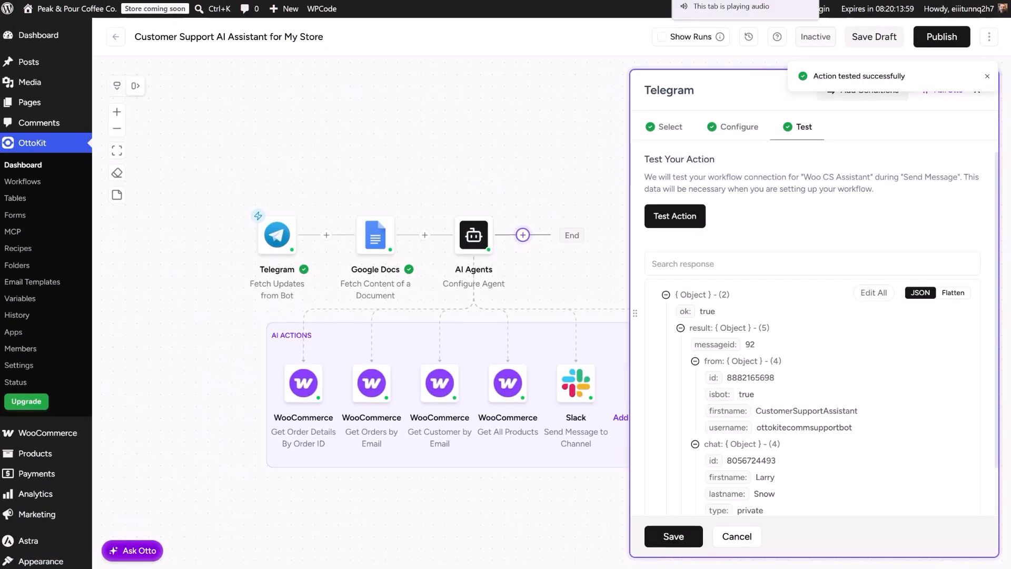
{"action": "left_click", "coordinate": [722, 0]}
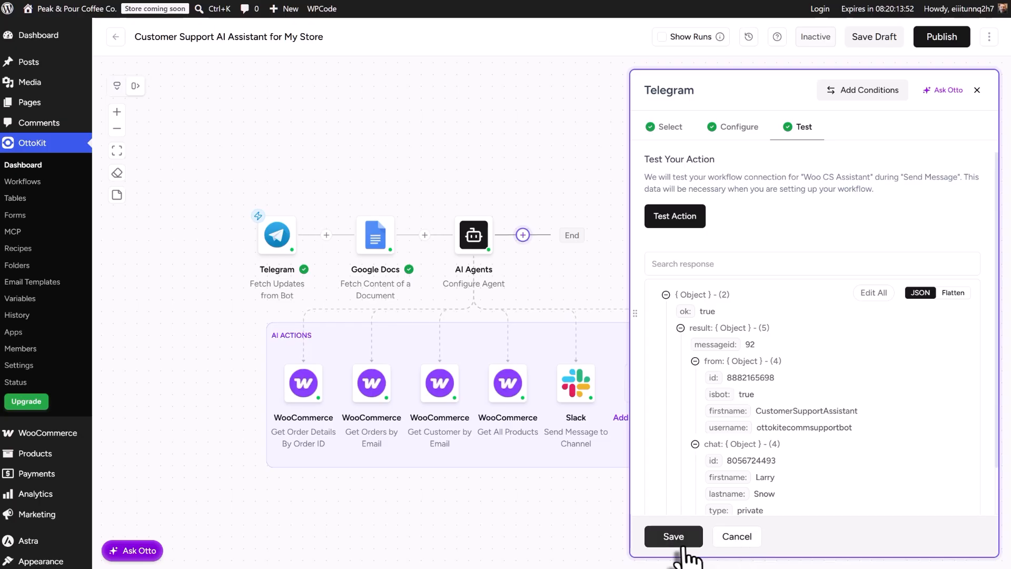
- Save the Telegram action and add an OttoKit Tables action after it with the event Create New Record
{"action": "left_click", "coordinate": [674, 536]}
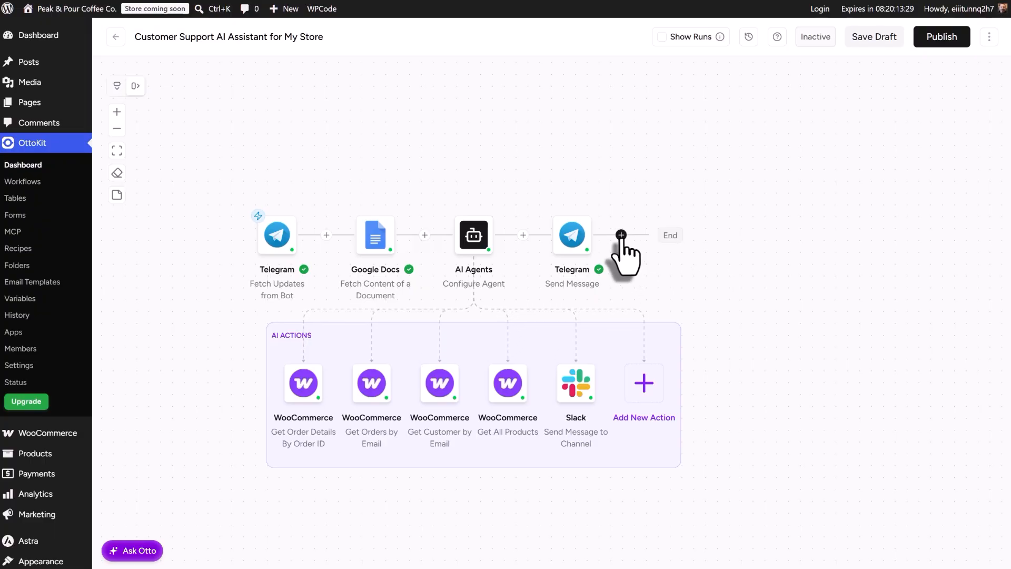
{"action": "left_click", "coordinate": [621, 235]}
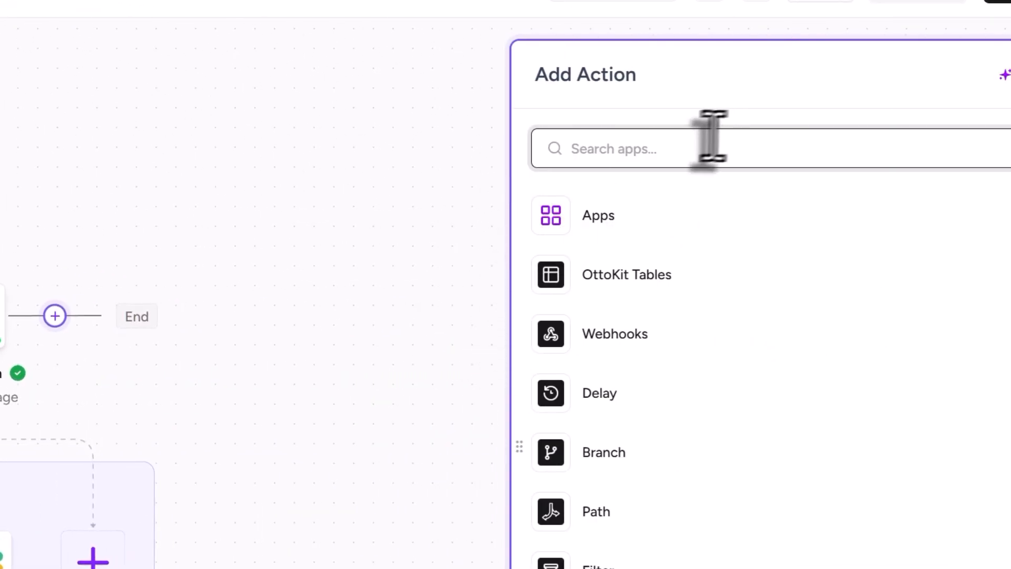
{"action": "left_click", "coordinate": [647, 280]}
{"action": "left_click", "coordinate": [653, 314]}
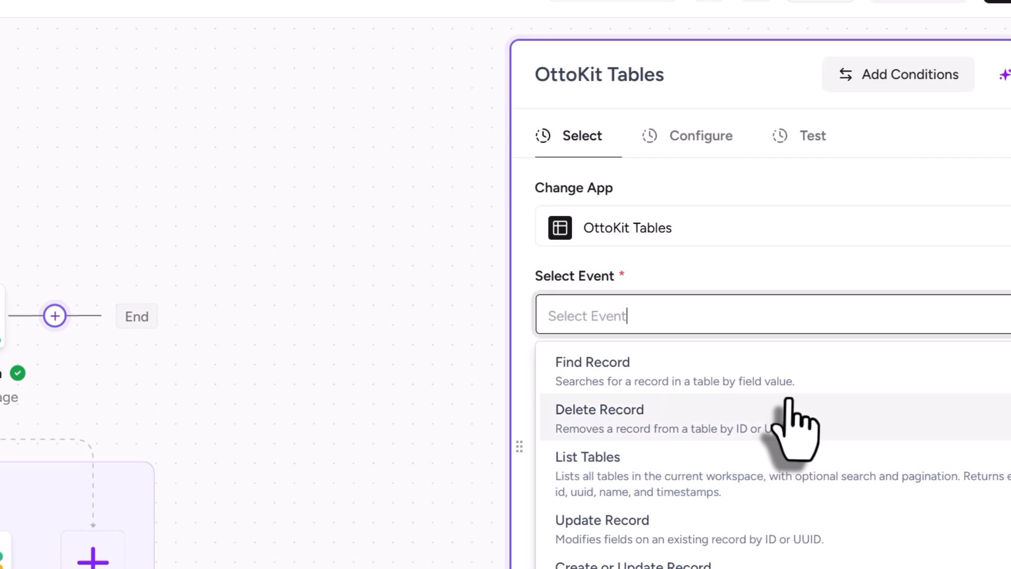
{"action": "scroll", "coordinate": [791, 476], "scroll_direction": "down", "scroll_amount": 2}
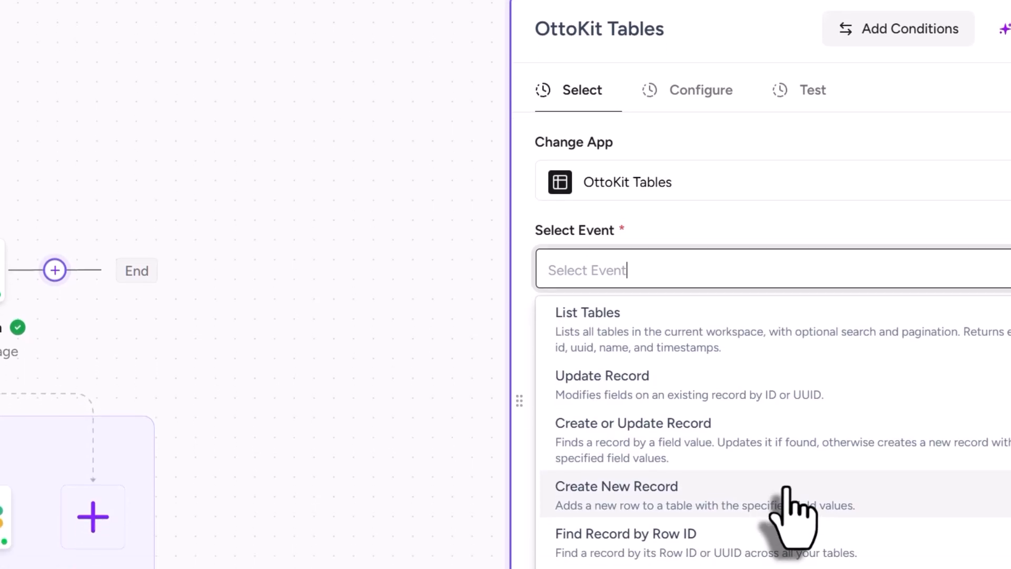
{"action": "left_click", "coordinate": [792, 542]}
{"action": "left_click", "coordinate": [478, 524]}
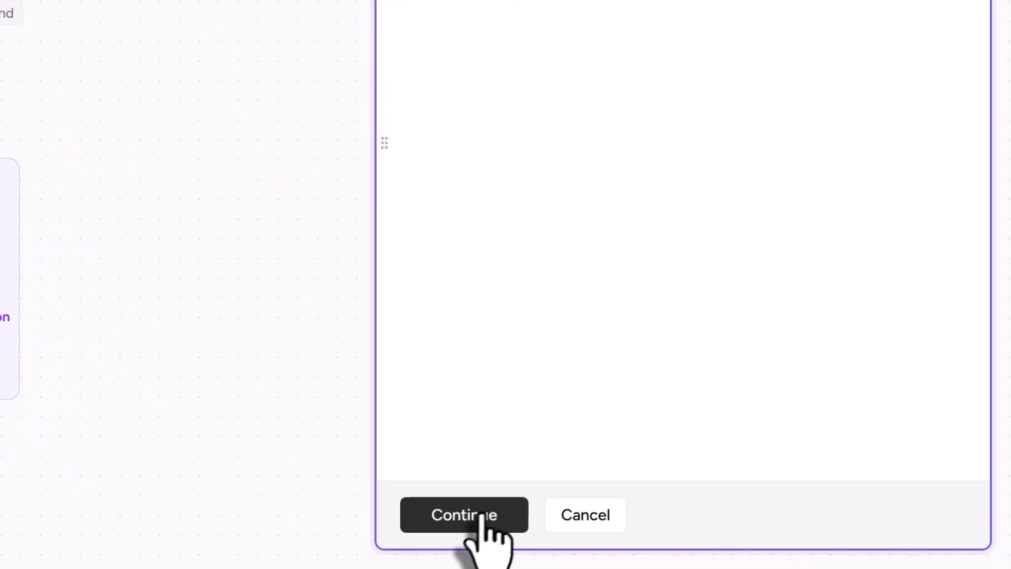
- Select the Woo Assistant Chat Records table and map its Timestamp field to the Telegram trigger's Message Date
{"action": "left_click", "coordinate": [578, 78]}
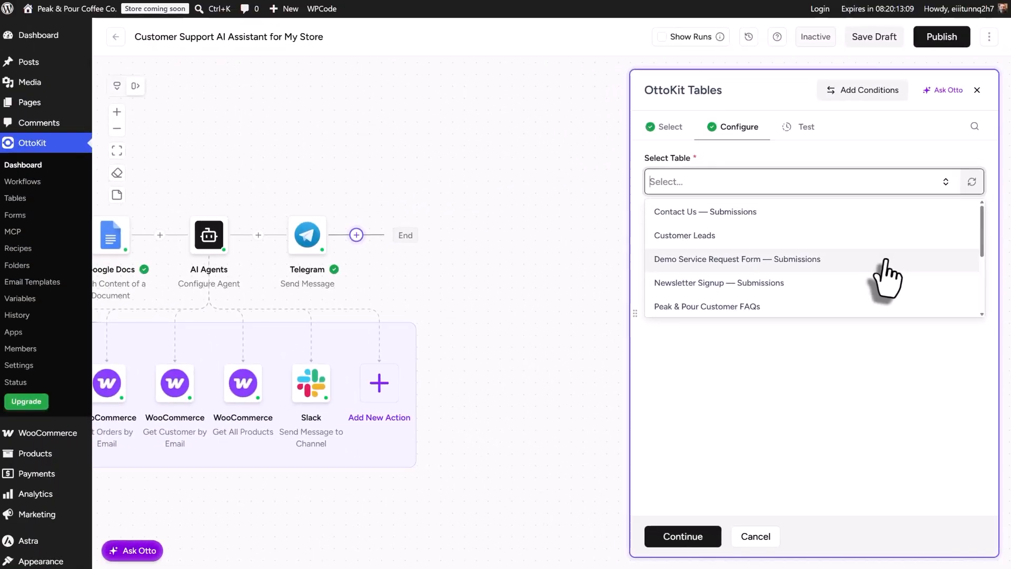
{"action": "scroll", "coordinate": [685, 79], "scroll_direction": "down", "scroll_amount": 5}
{"action": "left_click", "coordinate": [718, 267]}
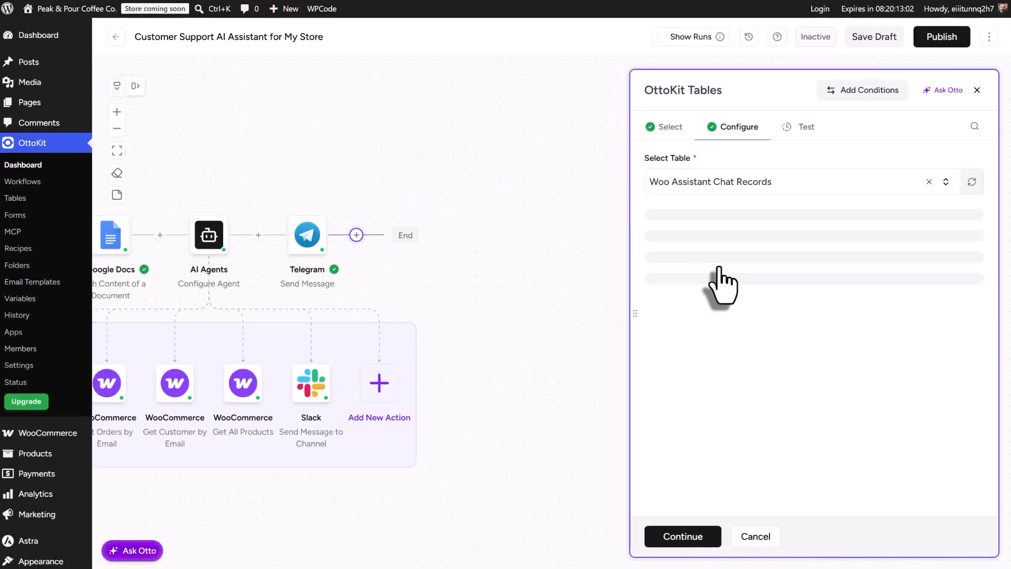
{"action": "left_click", "coordinate": [723, 242]}
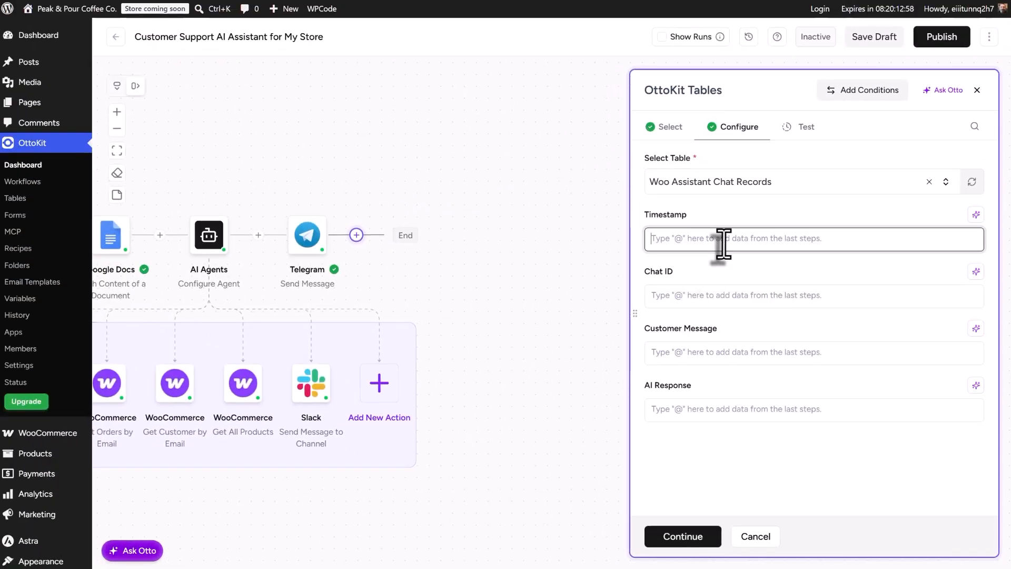
{"action": "type", "text": "@"}
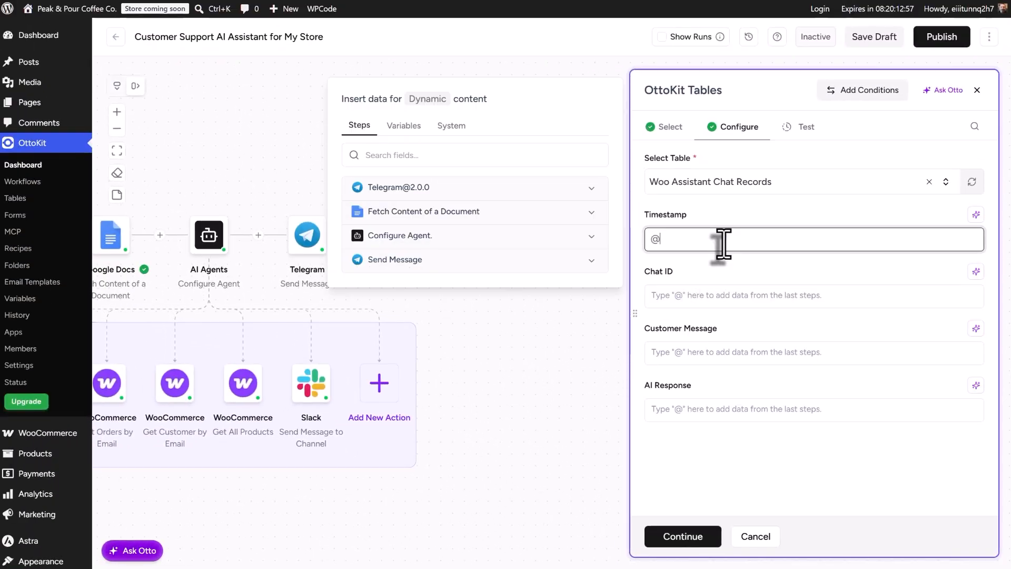
{"action": "left_click", "coordinate": [436, 191]}
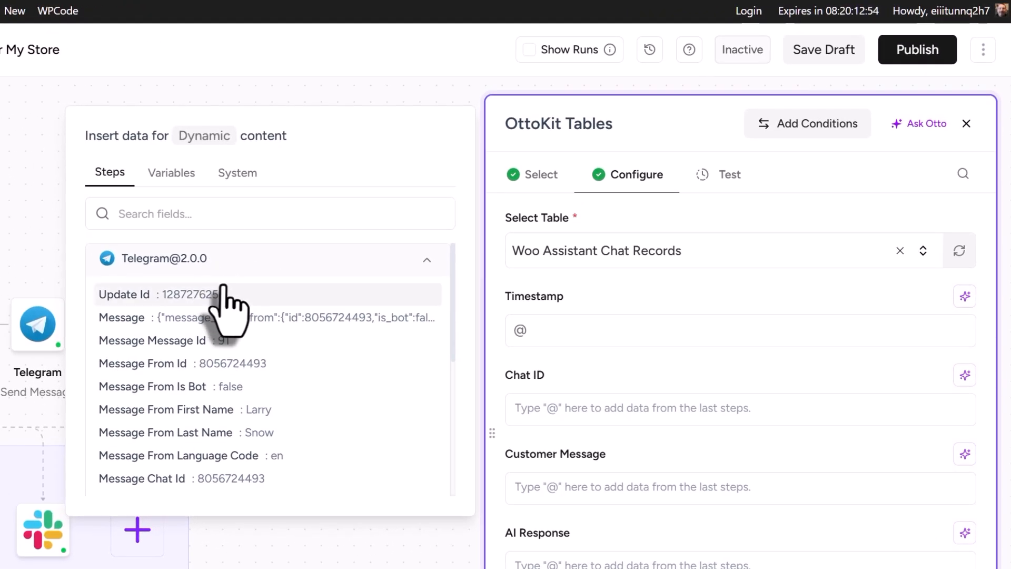
{"action": "scroll", "coordinate": [139, 495], "scroll_direction": "down", "scroll_amount": 3}
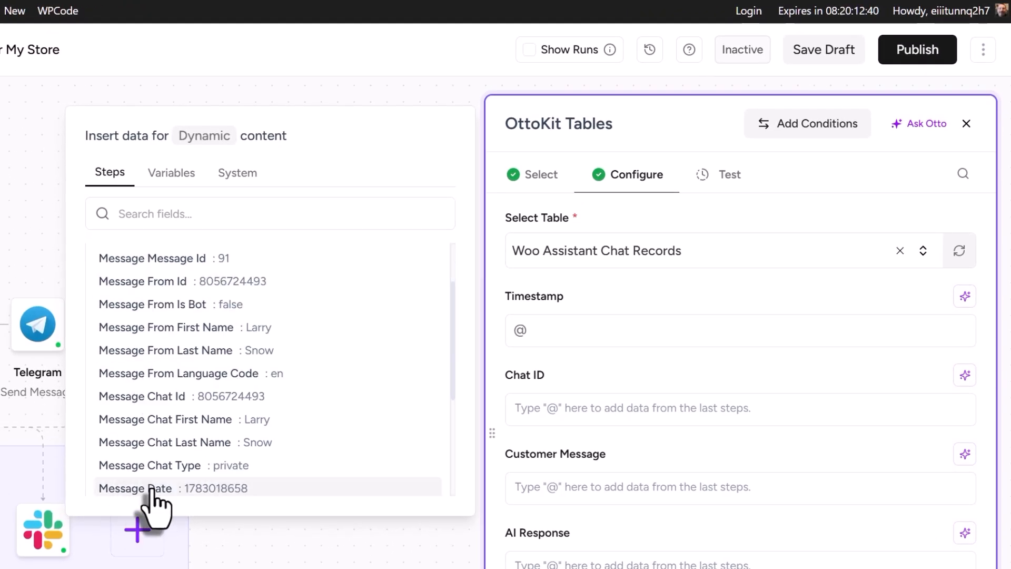
{"action": "left_click", "coordinate": [141, 490]}
- Map Chat ID to the Telegram trigger's Message Chat Id and Customer Message to its Message Text
{"action": "left_click", "coordinate": [558, 408]}
{"action": "type", "text": "@"}
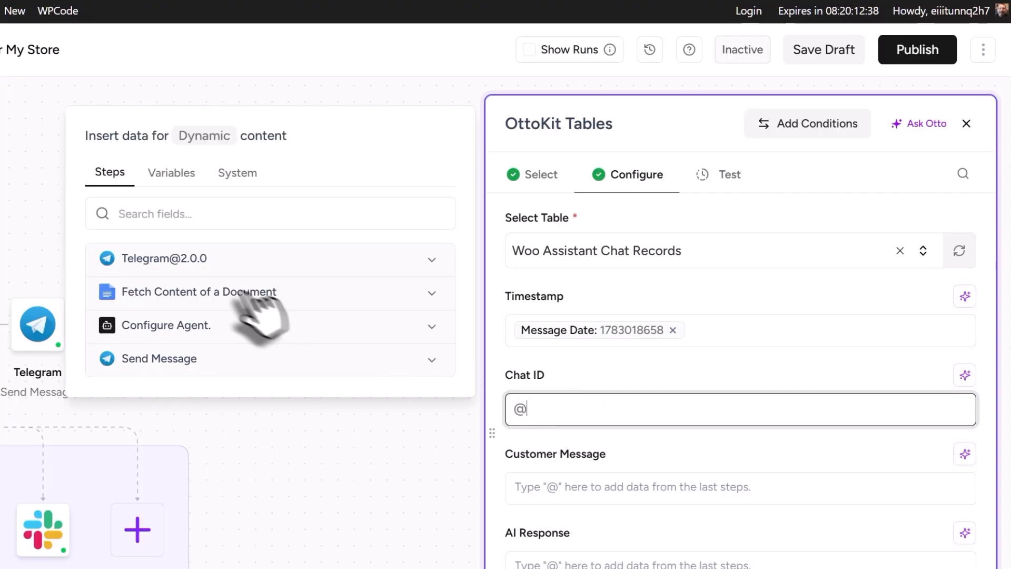
{"action": "left_click", "coordinate": [205, 259]}
{"action": "scroll", "coordinate": [226, 392], "scroll_direction": "down", "scroll_amount": 3}
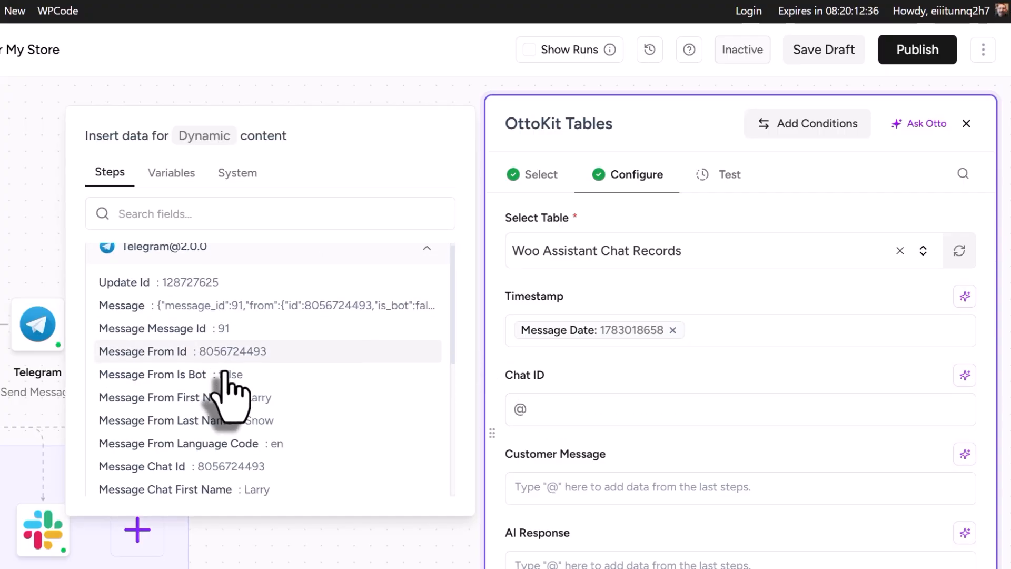
{"action": "left_click", "coordinate": [168, 399]}
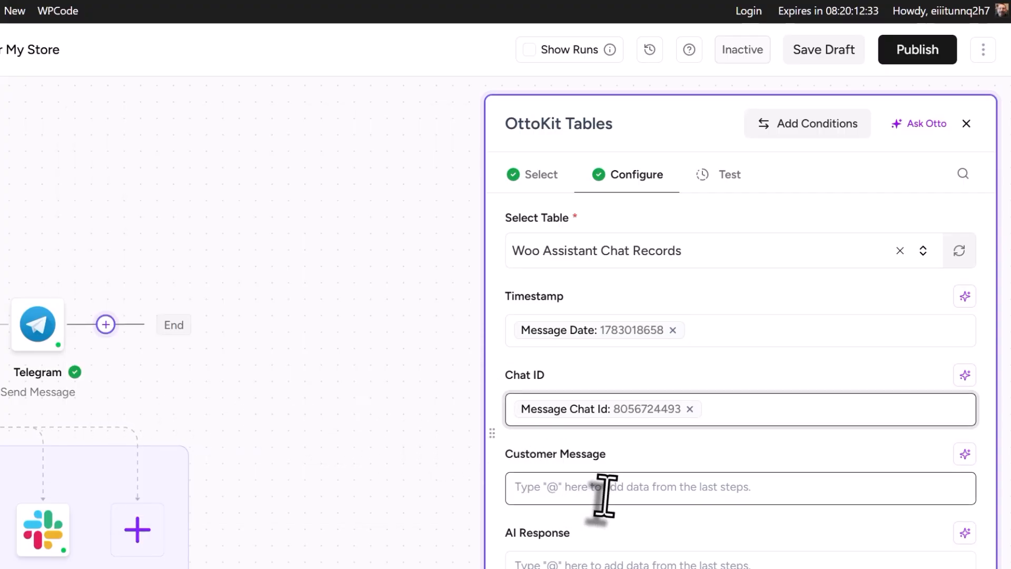
{"action": "left_click", "coordinate": [607, 492]}
{"action": "type", "text": "@"}
{"action": "scroll", "coordinate": [316, 371], "scroll_direction": "down", "scroll_amount": 3}
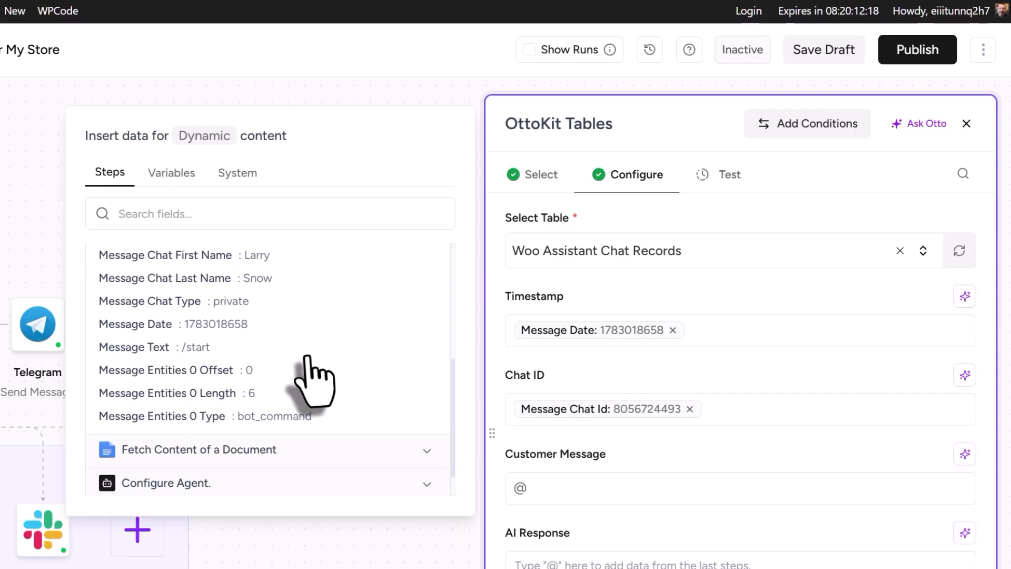
{"action": "left_click", "coordinate": [126, 348]}
- Map AI Response to the Result Text of the Telegram Send Message step and proceed to testing
{"action": "left_click", "coordinate": [600, 565]}
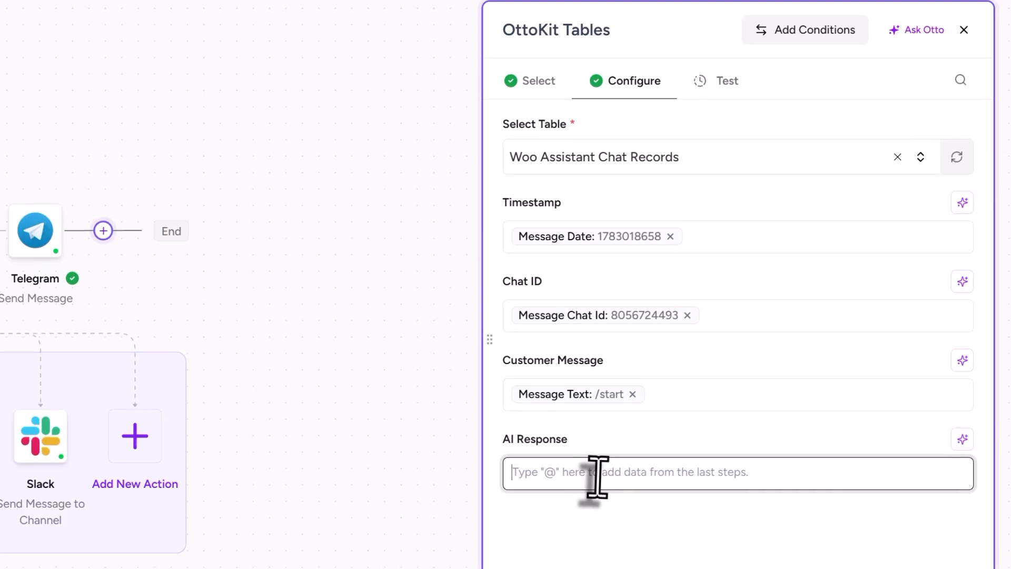
{"action": "type", "text": "@"}
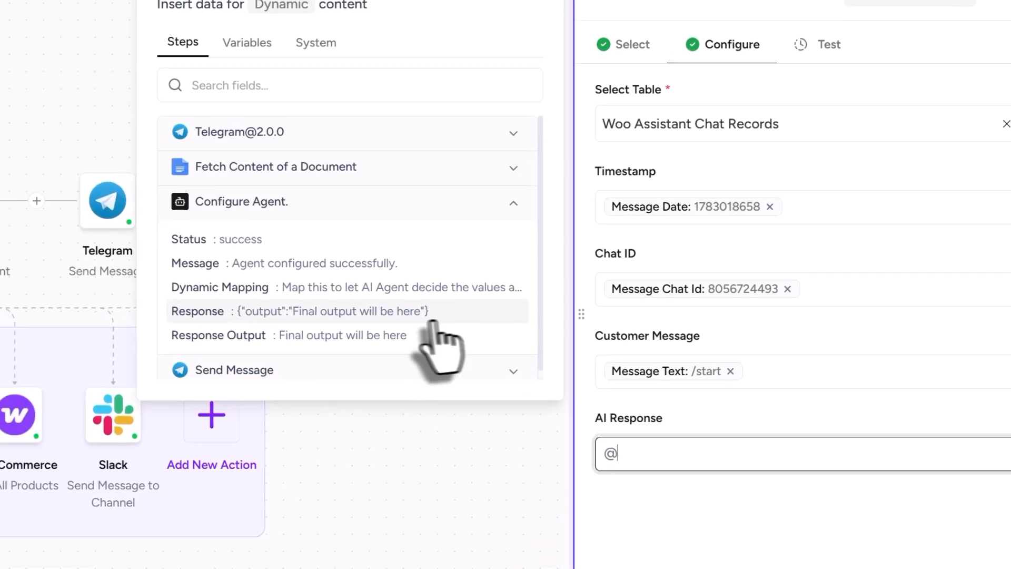
{"action": "left_click", "coordinate": [502, 295]}
{"action": "scroll", "coordinate": [566, 227], "scroll_direction": "down", "scroll_amount": 5}
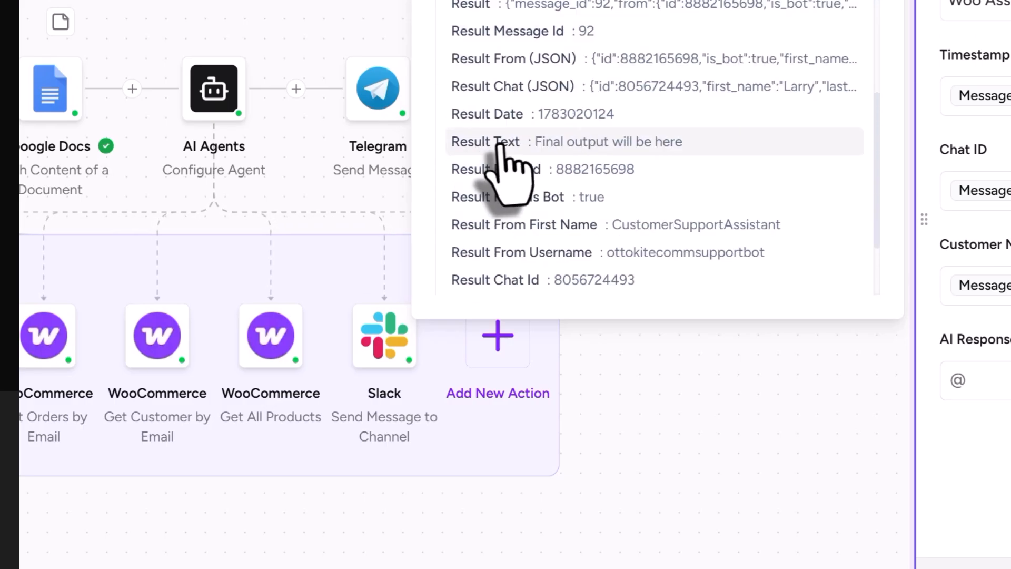
{"action": "left_click", "coordinate": [497, 142]}
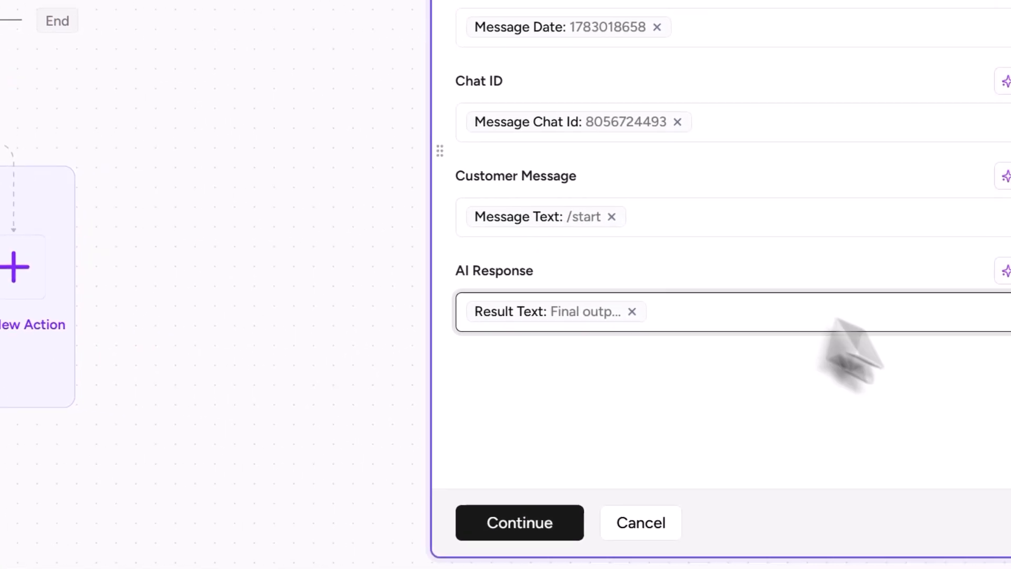
{"action": "left_click", "coordinate": [500, 524]}
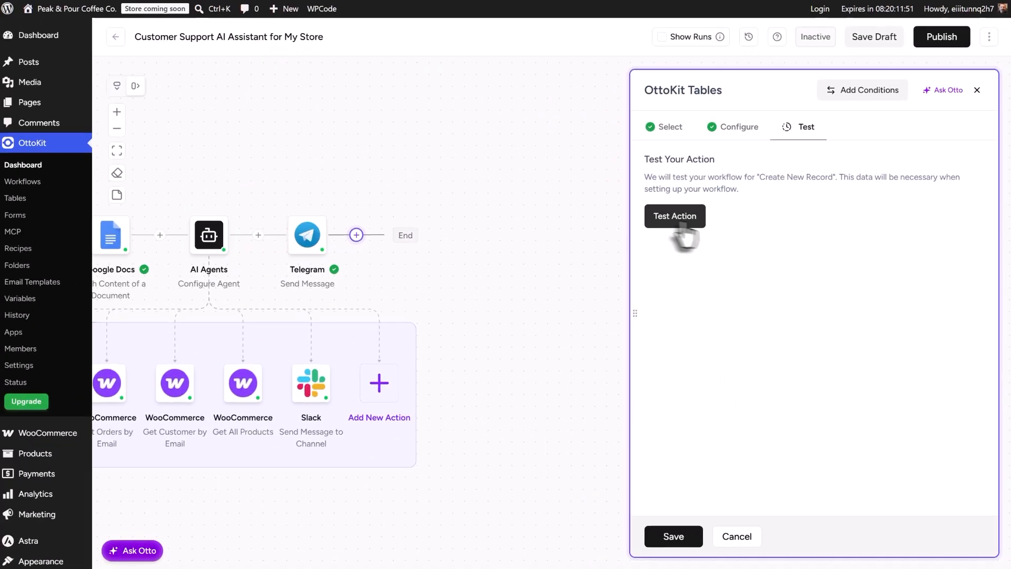
- Test the Create New Record action and check the latest rows of the Woo Assistant Chat Records table
{"action": "left_click", "coordinate": [681, 220]}
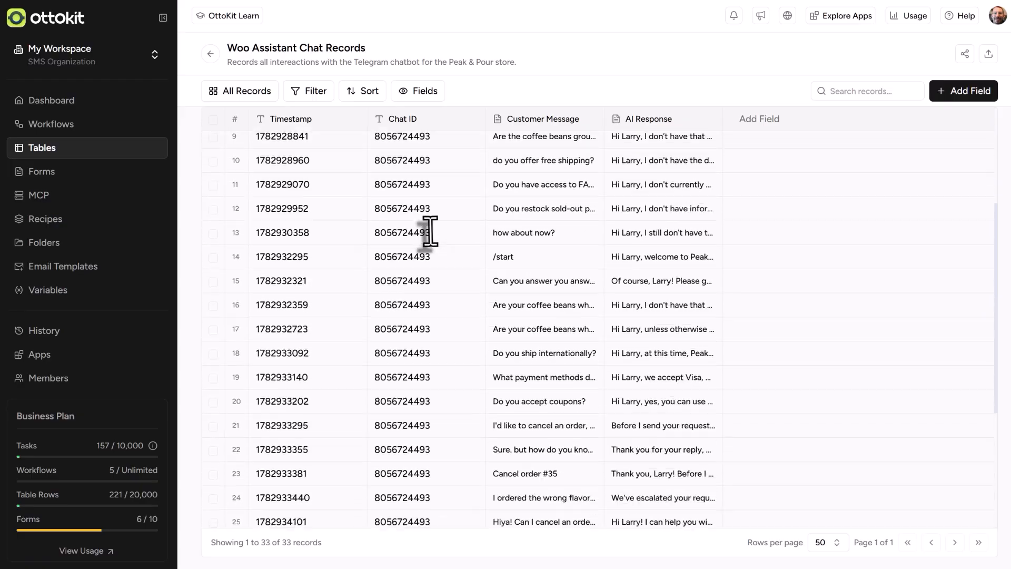
{"action": "scroll", "coordinate": [430, 233], "scroll_direction": "down", "scroll_amount": 6}
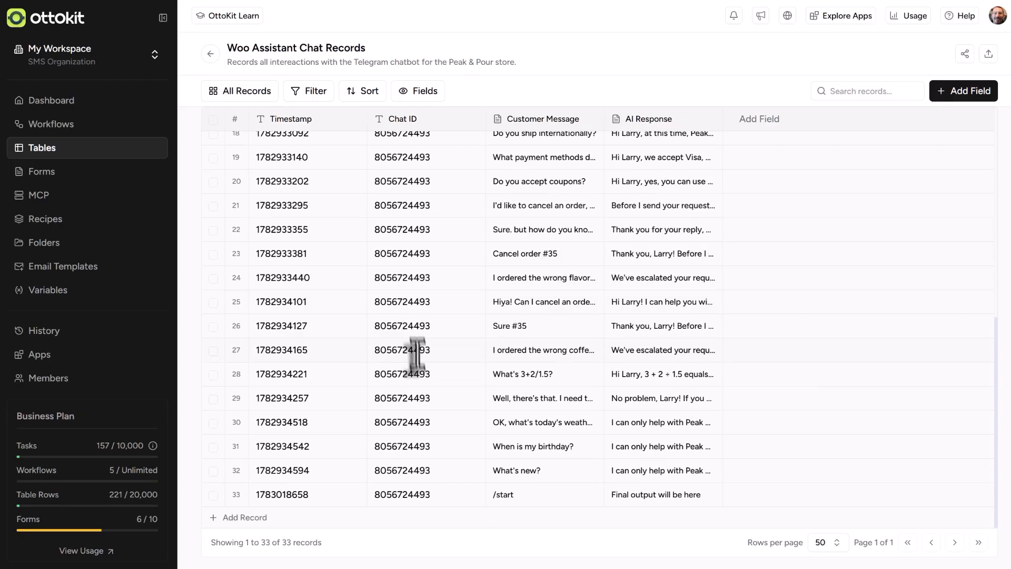
{"action": "scroll", "coordinate": [413, 354], "scroll_direction": "up", "scroll_amount": 2}
{"action": "scroll", "coordinate": [390, 485], "scroll_direction": "down", "scroll_amount": 2}
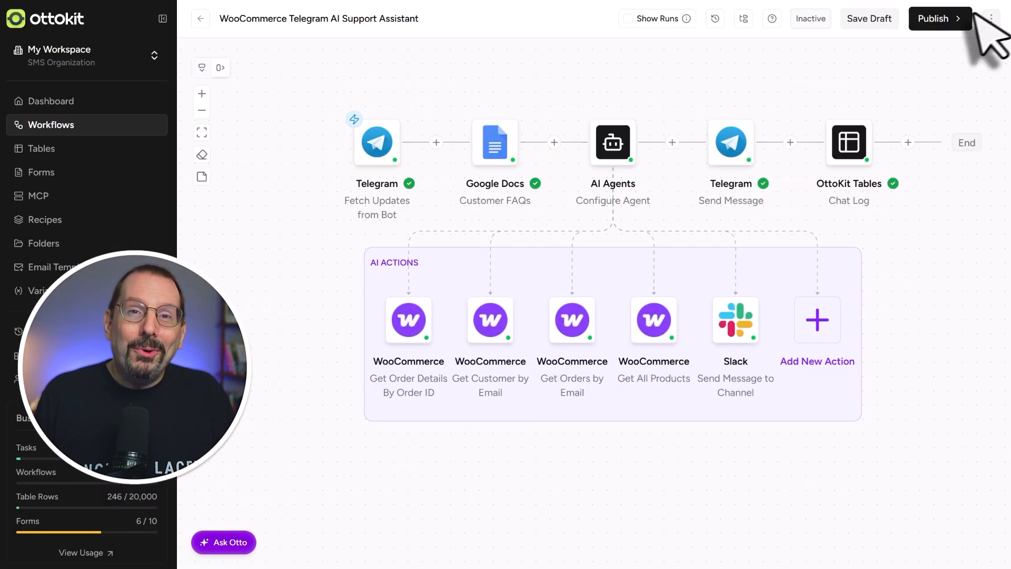
- Publish the WooCommerce Telegram AI Support Assistant workflow
{"action": "left_click", "coordinate": [940, 19]}
{"action": "left_click", "coordinate": [937, 64]}
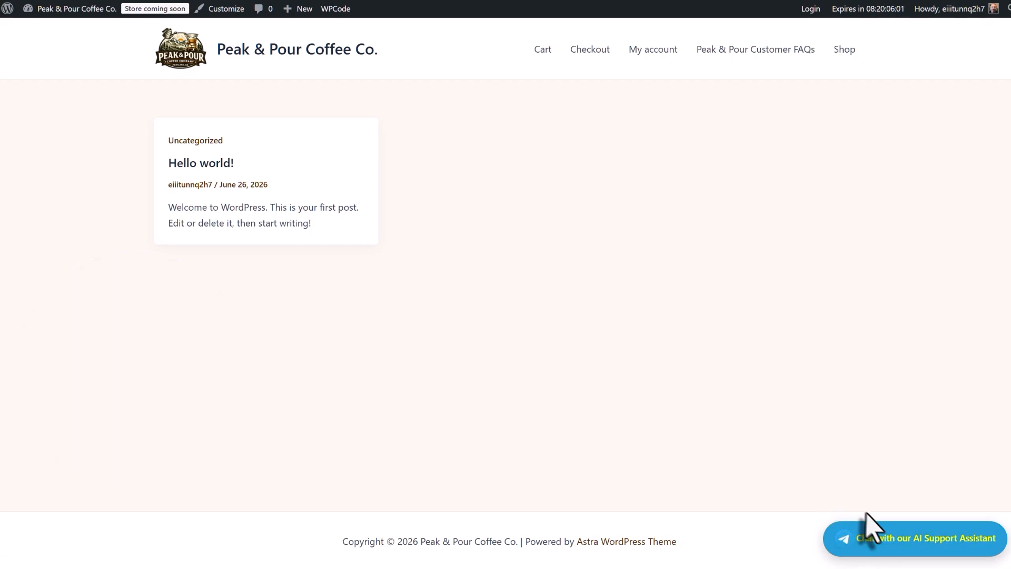
- Open the AI support assistant chat from the Peak & Pour Coffee Co. storefront in Telegram's web version
{"action": "left_click", "coordinate": [916, 536]}
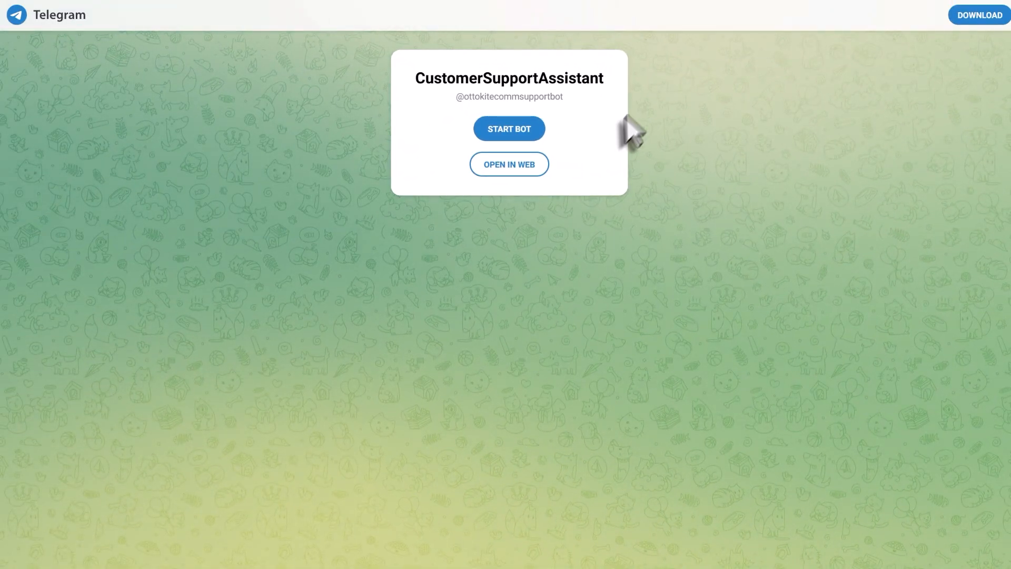
{"action": "left_click", "coordinate": [524, 166]}
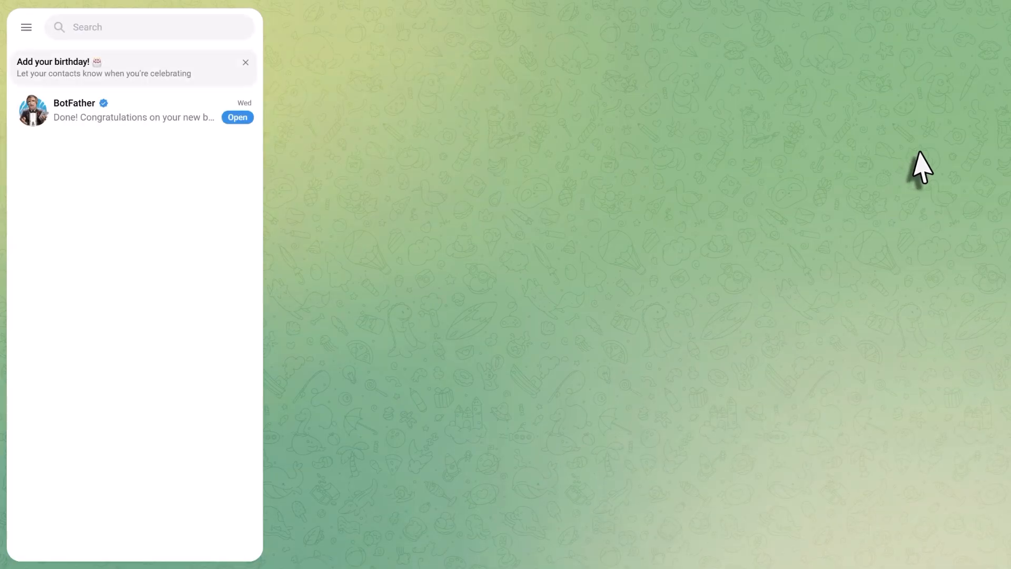
{"action": "left_click", "coordinate": [761, 29]}
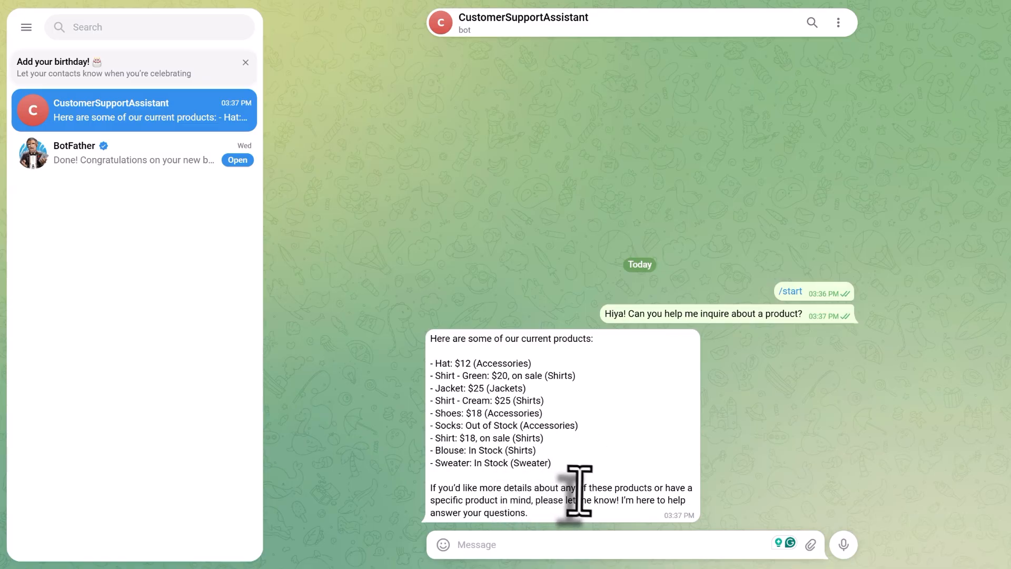
- Ask the bot "What color is the hat?" and inquire about the latest order, supplying the order number
{"action": "left_click", "coordinate": [552, 543]}
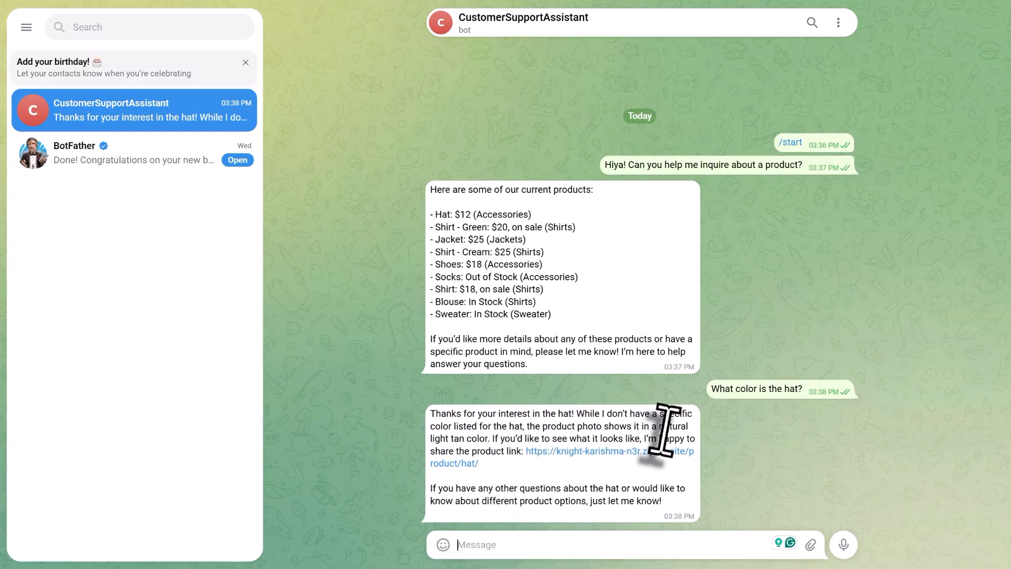
{"action": "right_click", "coordinate": [564, 454]}
{"action": "left_click", "coordinate": [518, 545]}
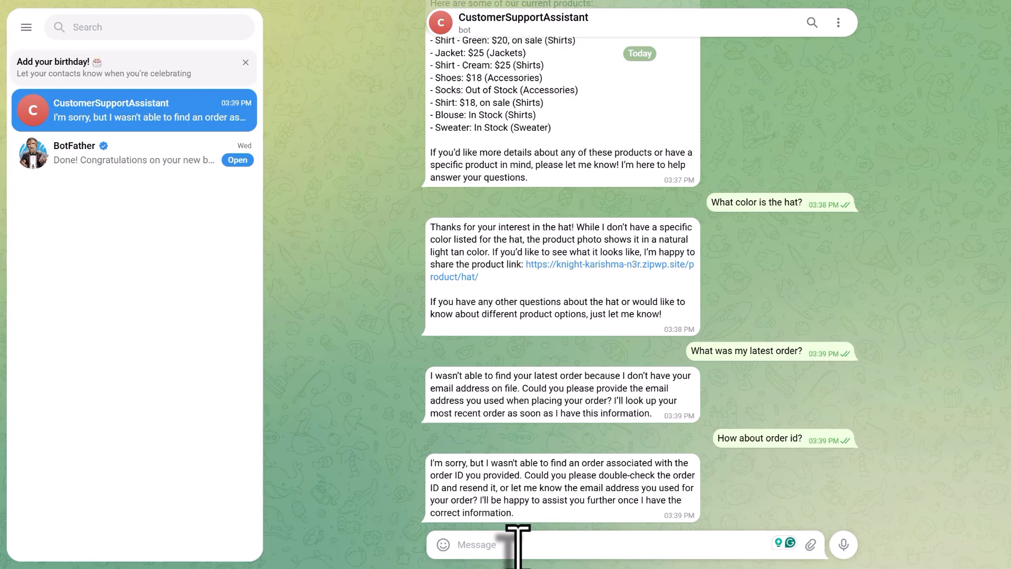
{"action": "type", "text": "#35"}
{"action": "key", "text": "Return"}
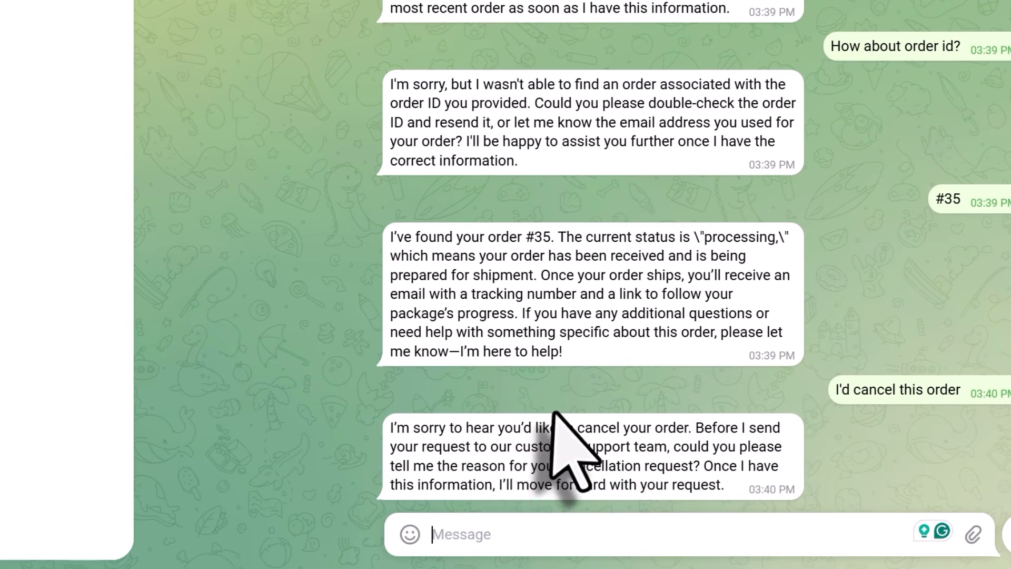
- Give the bot the cancellation reason "Sure. It was the wrong color. I wanted it to be purple with yello polka dots."
{"action": "left_click_drag", "start_coordinate": [449, 428], "coordinate": [683, 428]}
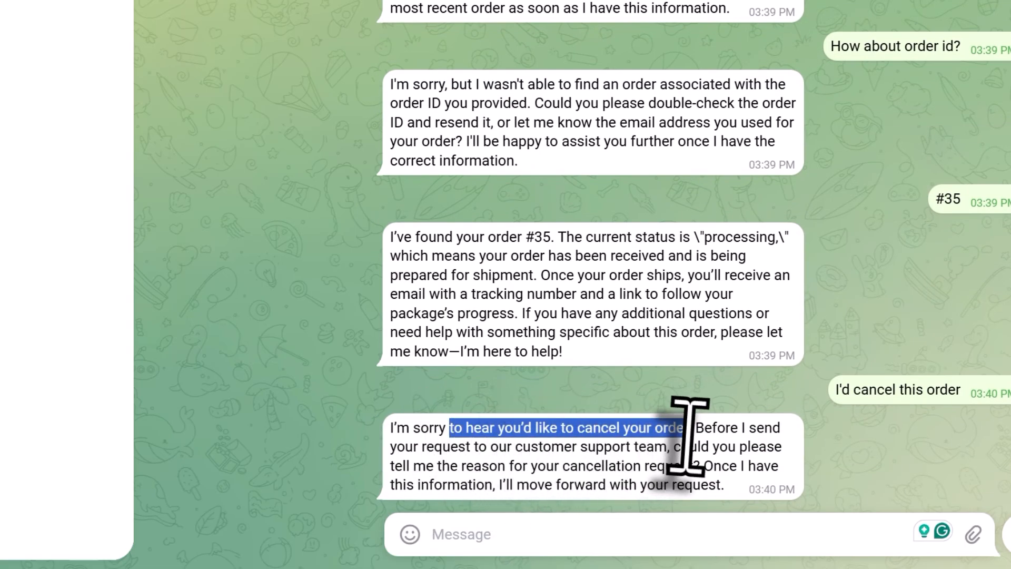
{"action": "left_click", "coordinate": [550, 460]}
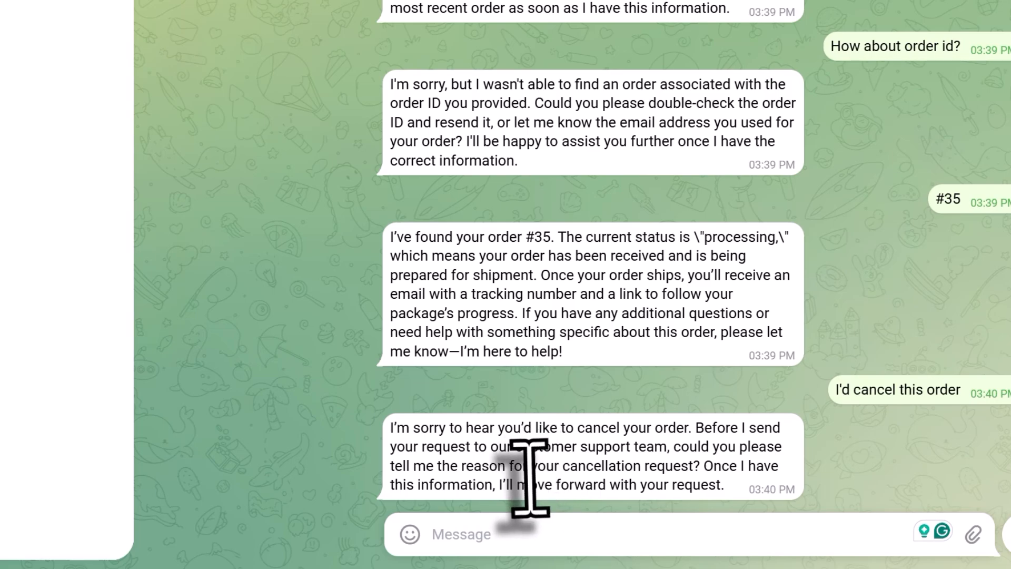
{"action": "left_click", "coordinate": [535, 533]}
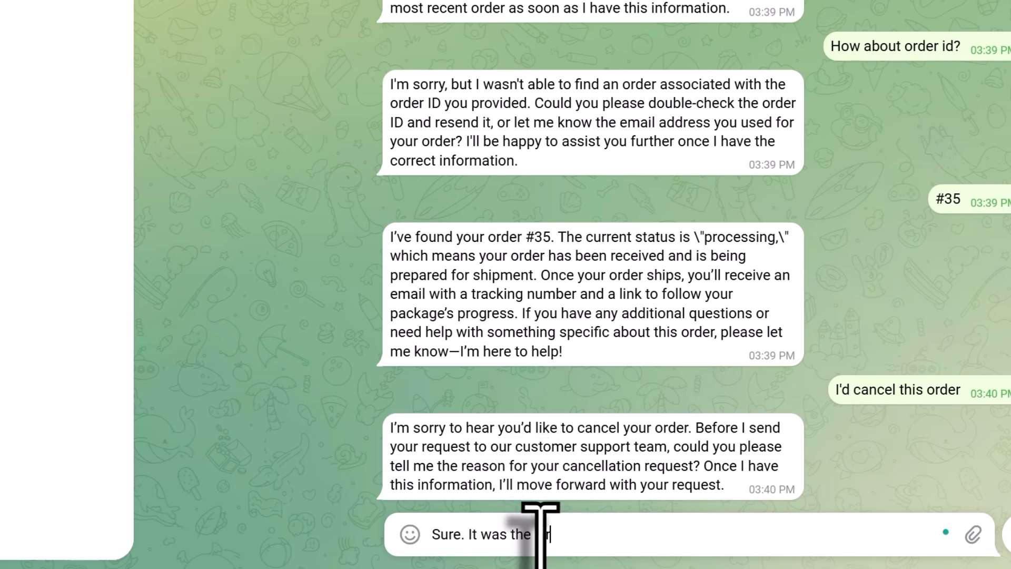
{"action": "type", "text": "Sure. It was the wrong color. I wanted "}
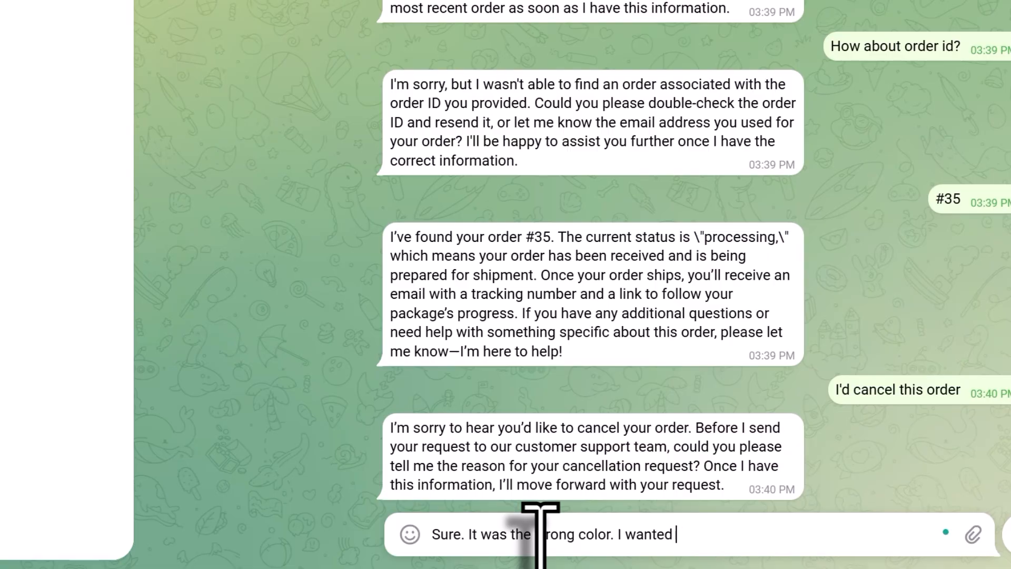
{"action": "type", "text": "it to be purple with yello polka dots."}
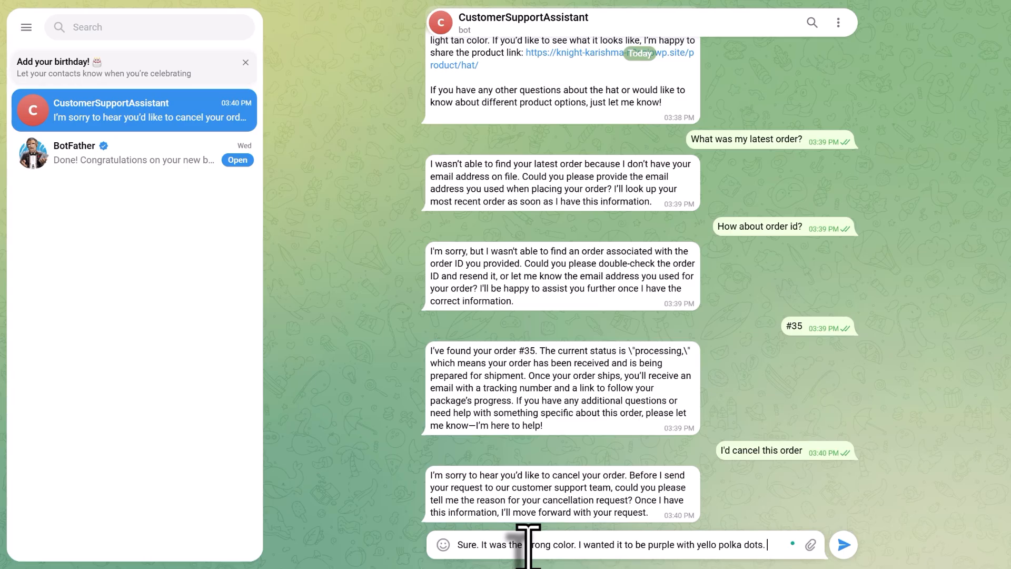
{"action": "key", "text": "Return"}
- Review the bot's escalation reply and switch to Slack to check the cancellation request in the #customer-support channel
{"action": "left_click_drag", "start_coordinate": [431, 499], "coordinate": [606, 521]}
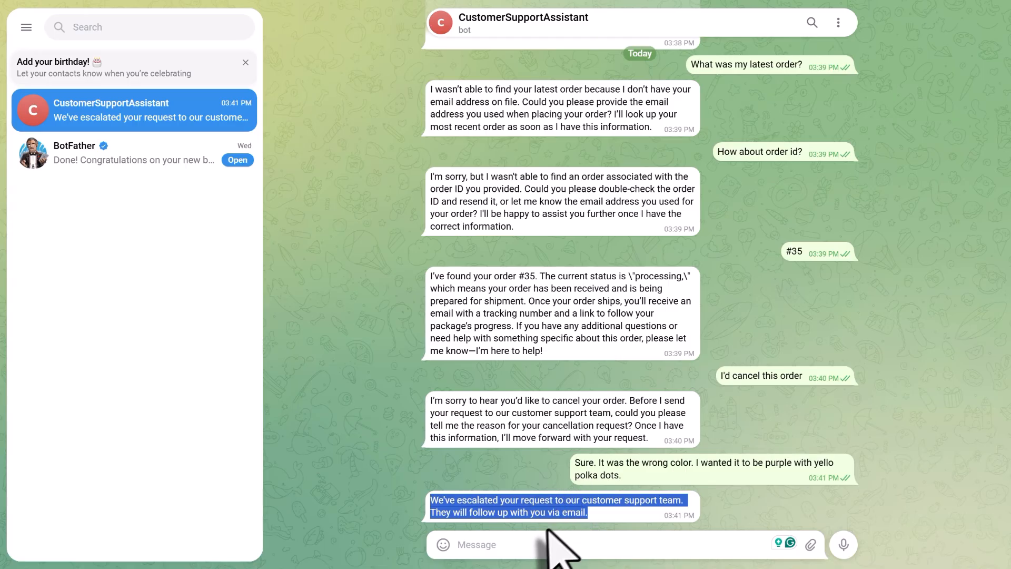
{"action": "key", "text": "alt+Tab"}
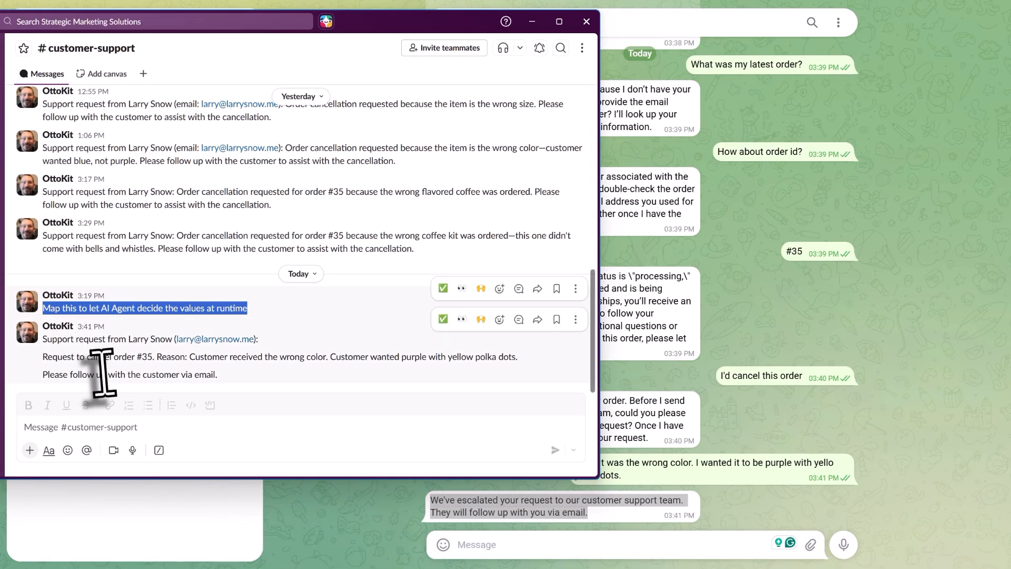